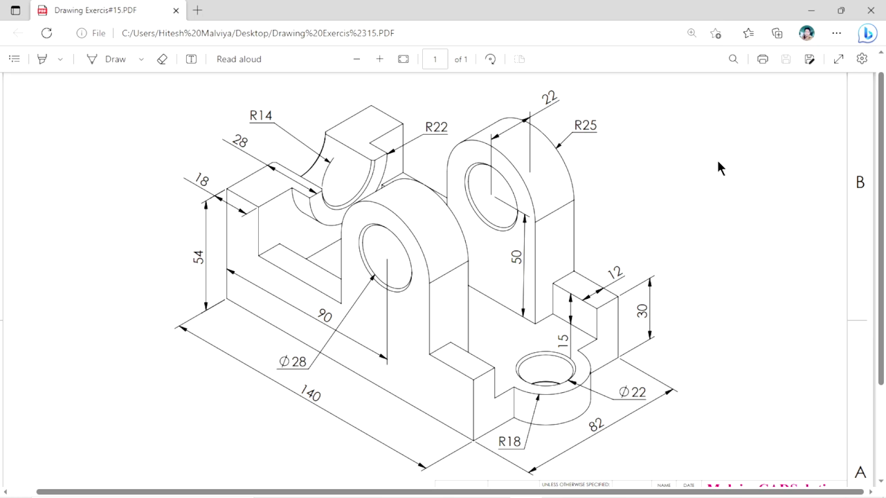
Step: Minimise the Edge window holding the Drawing Exercis#15.PDF reference drawing
{"action": "left_click", "coordinate": [810, 13]}
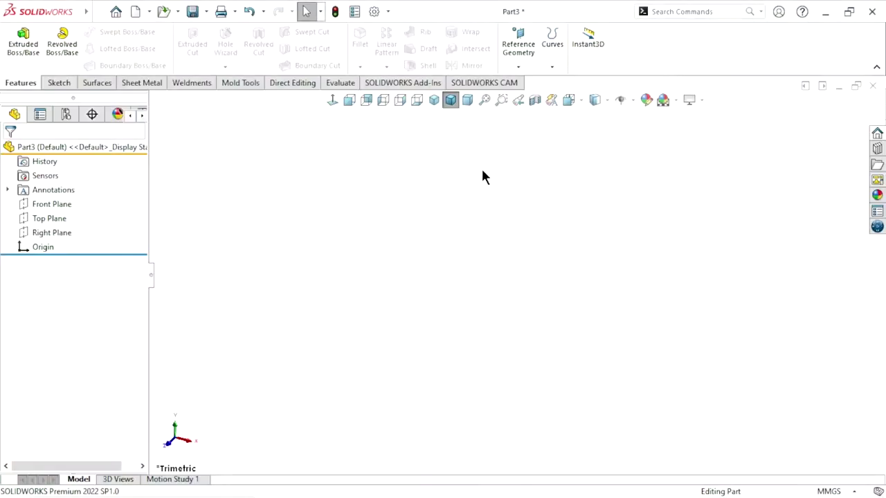
Step: On the Top Plane, draw a centre rectangle anchored on the origin
{"action": "left_click", "coordinate": [65, 220]}
{"action": "left_click", "coordinate": [74, 203]}
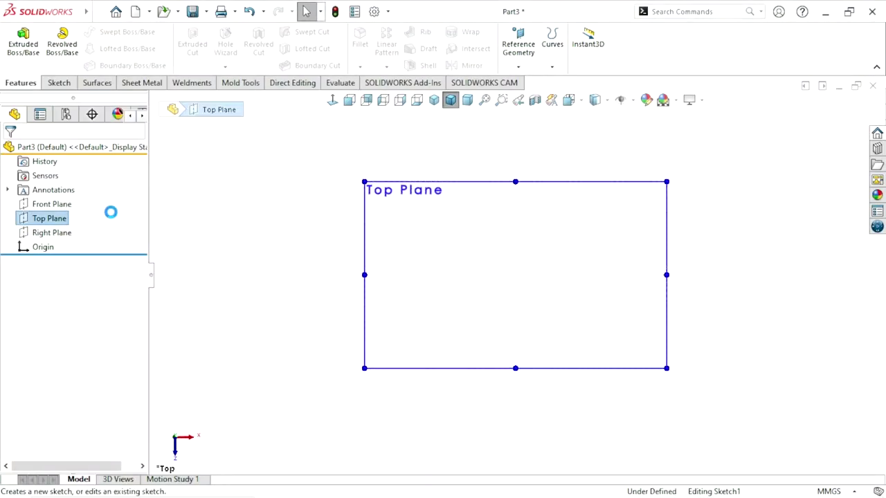
{"action": "left_click", "coordinate": [97, 49]}
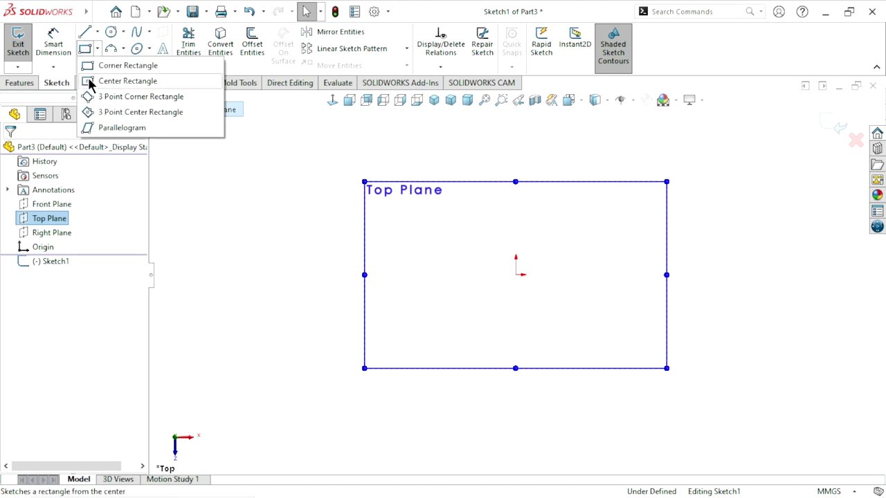
{"action": "left_click", "coordinate": [91, 79]}
{"action": "left_click", "coordinate": [516, 274]}
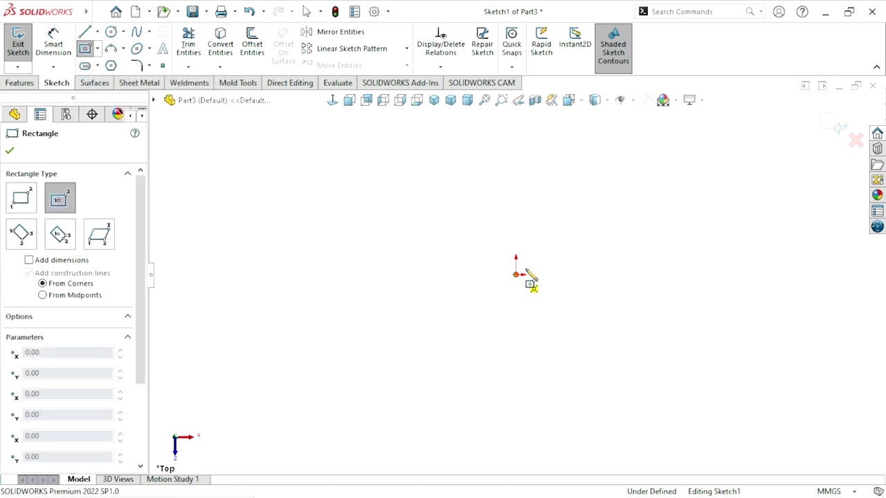
{"action": "left_click", "coordinate": [652, 179]}
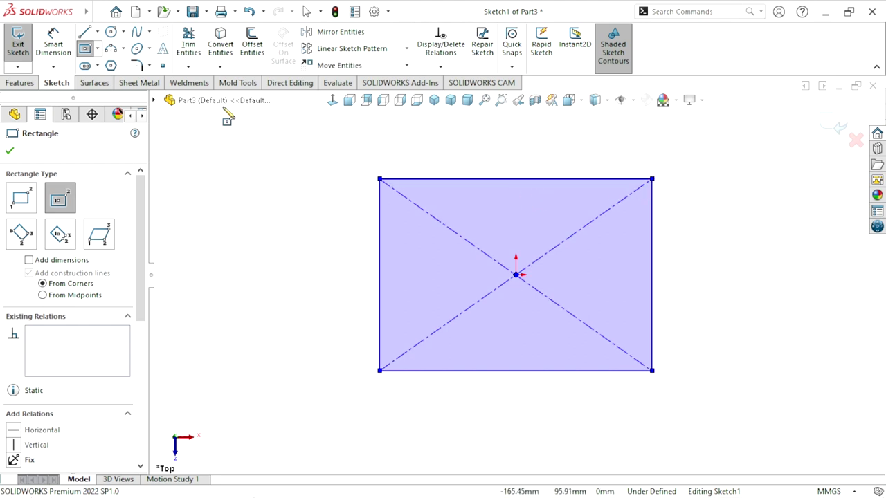
Step: Dimension the rectangle 140 mm wide and 82 mm tall
{"action": "left_click", "coordinate": [56, 59]}
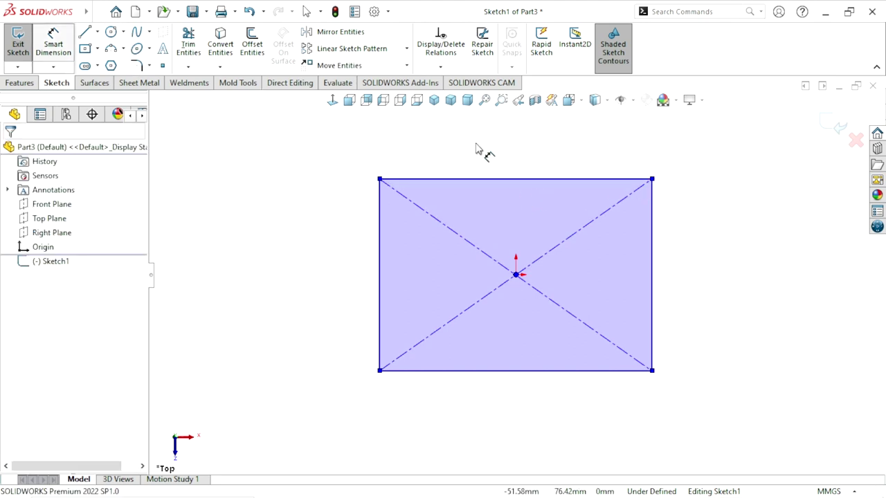
{"action": "left_click", "coordinate": [493, 180]}
{"action": "left_click", "coordinate": [513, 148]}
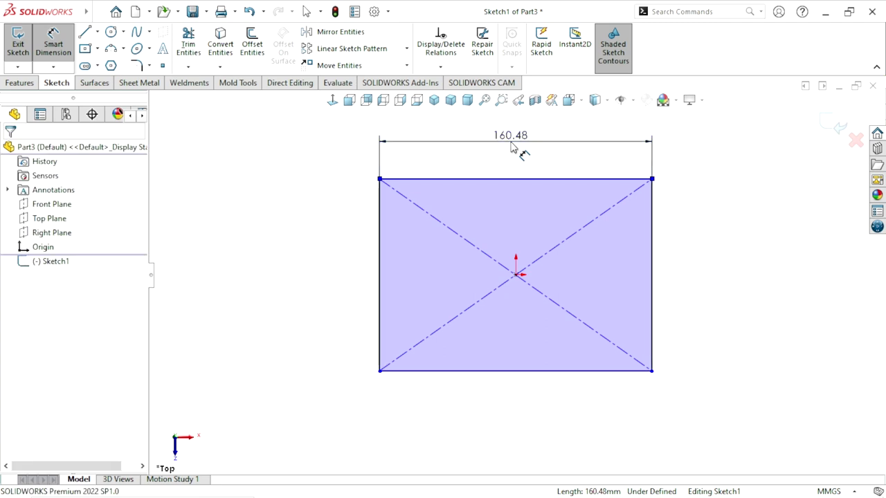
{"action": "type", "text": "14"}
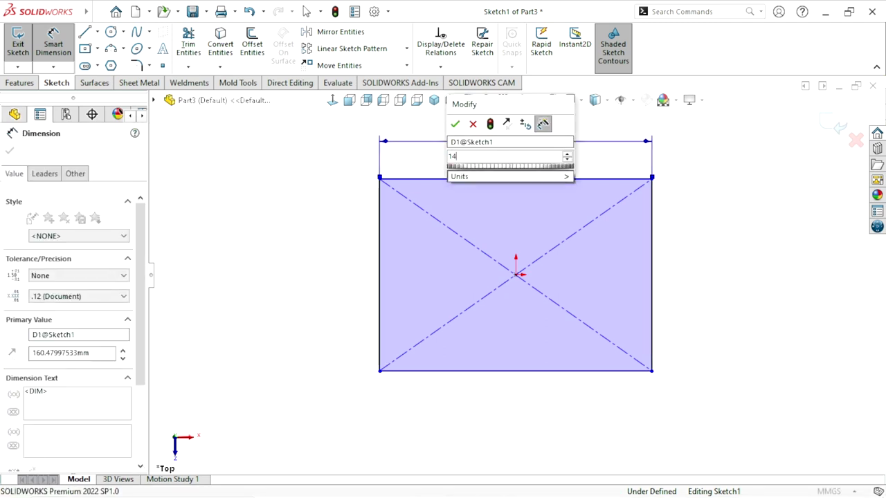
{"action": "type", "text": "0"}
{"action": "left_click", "coordinate": [456, 124]}
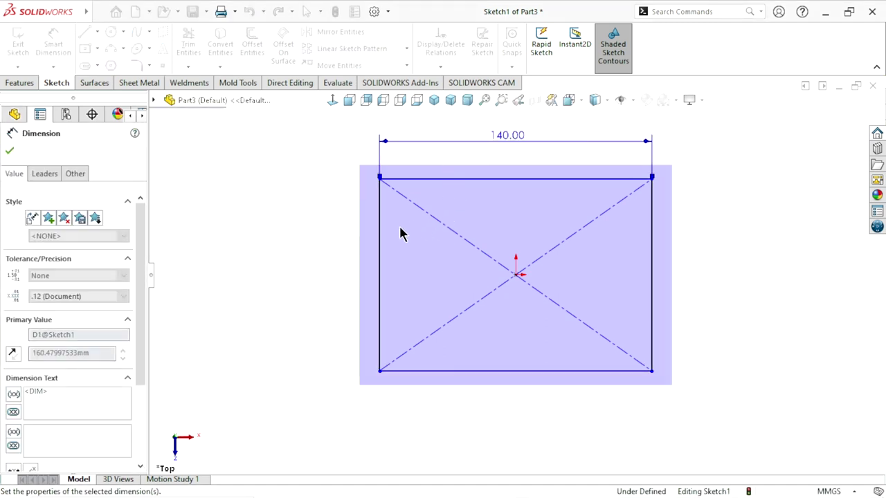
{"action": "left_click", "coordinate": [380, 259]}
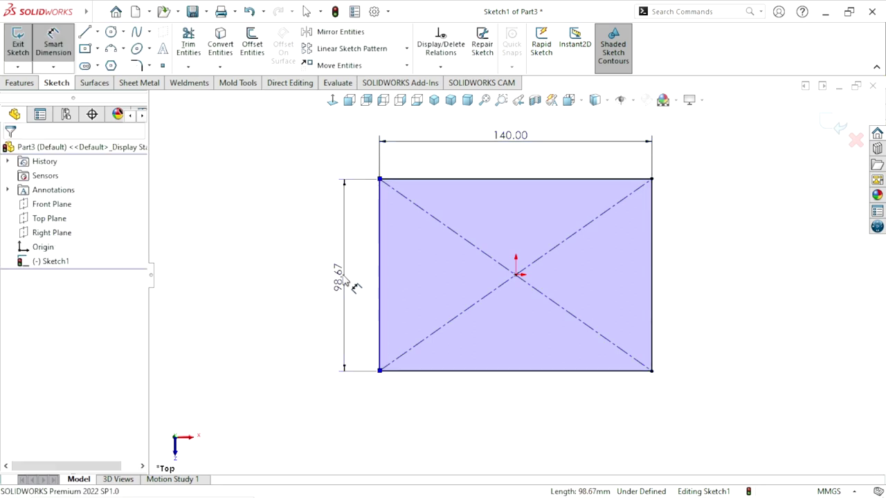
{"action": "left_click", "coordinate": [349, 283]}
{"action": "type", "text": "82"}
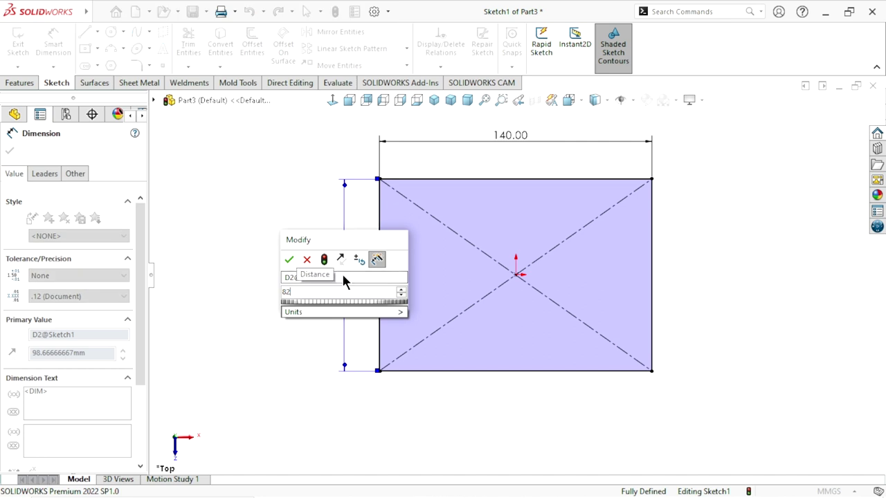
{"action": "left_click", "coordinate": [289, 260]}
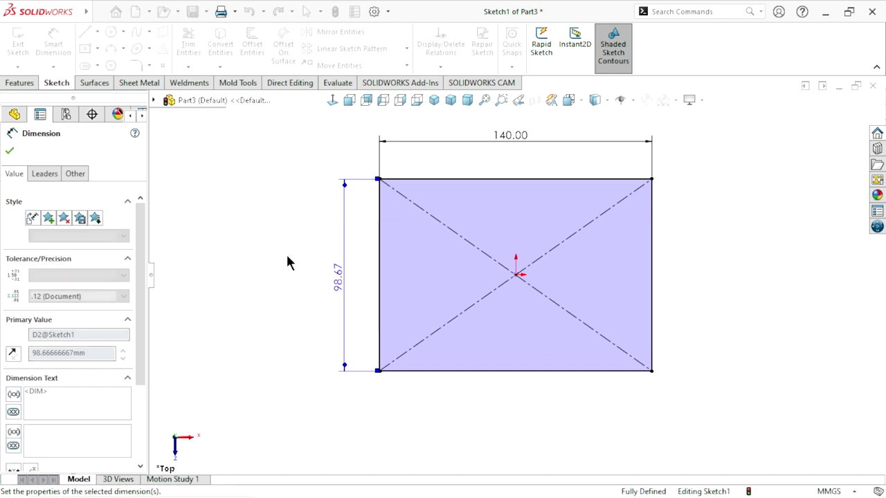
{"action": "left_click", "coordinate": [9, 153]}
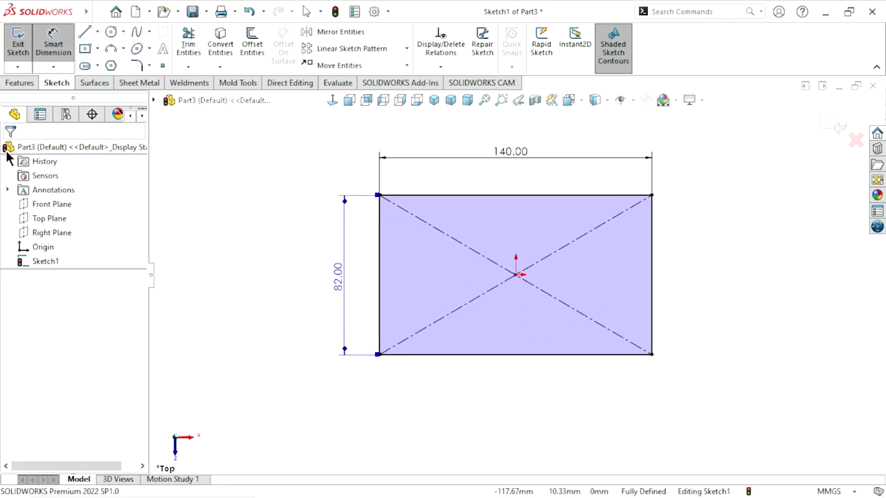
Step: Extrude the rectangle sketch 15 mm into the base plate
{"action": "left_click", "coordinate": [9, 83]}
{"action": "left_click", "coordinate": [23, 43]}
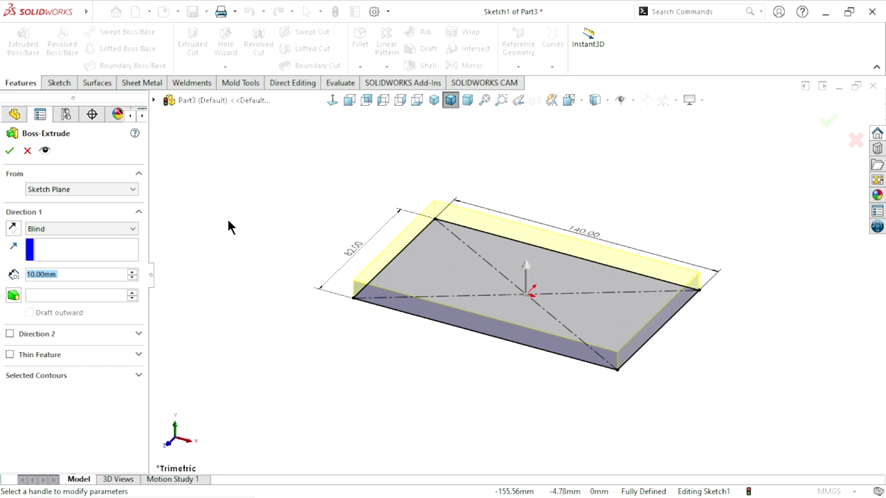
{"action": "left_click", "coordinate": [87, 275]}
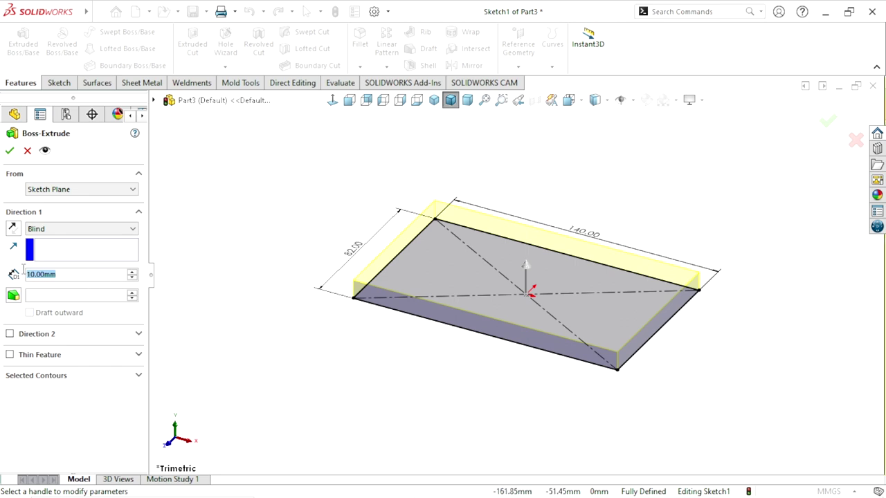
{"action": "type", "text": "15"}
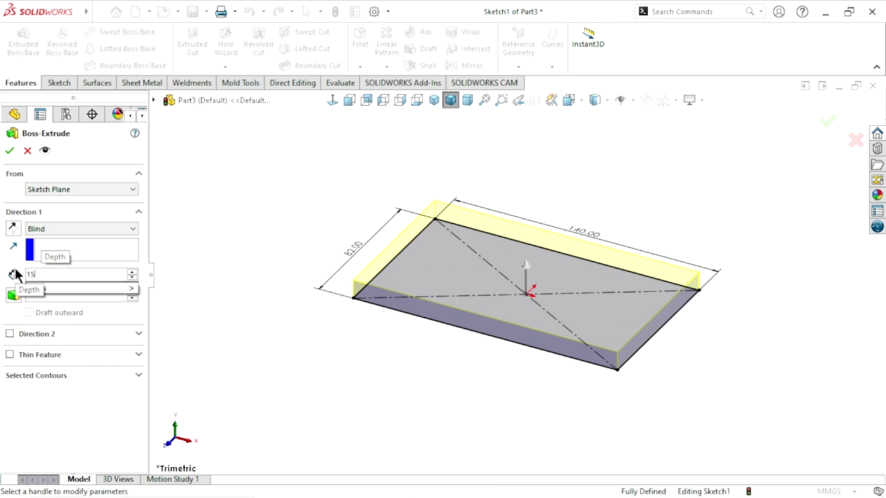
{"action": "key", "text": "Return"}
{"action": "left_click", "coordinate": [9, 152]}
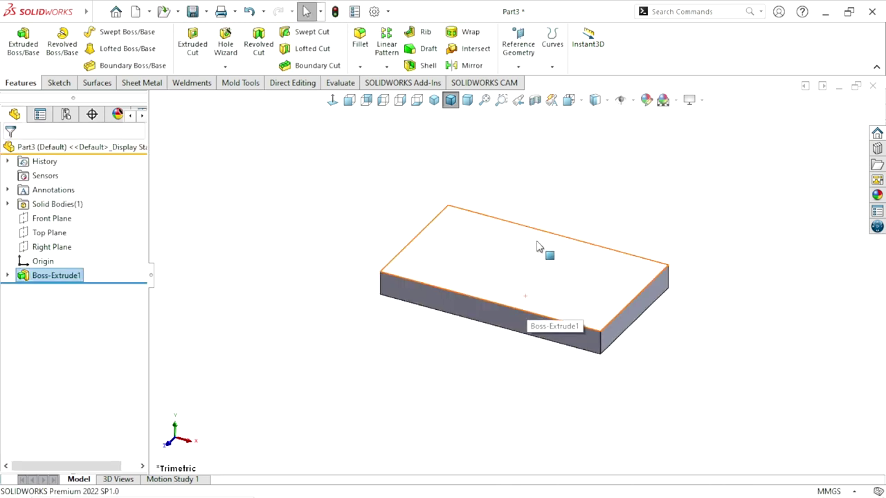
{"action": "scroll", "coordinate": [536, 253], "scroll_direction": "down", "scroll_amount": 2}
Step: Sketch a corner rectangle strip along the edge of the plate's top face
{"action": "left_click", "coordinate": [592, 198]}
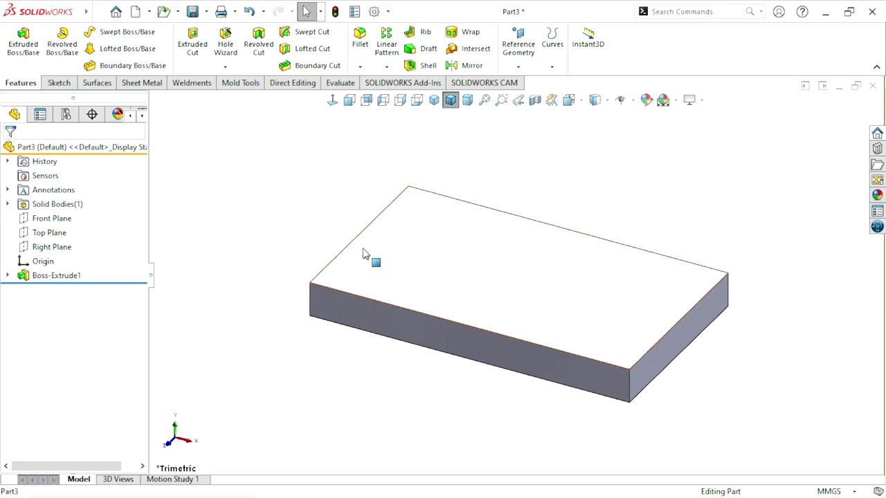
{"action": "left_click", "coordinate": [416, 250]}
{"action": "left_click", "coordinate": [417, 211]}
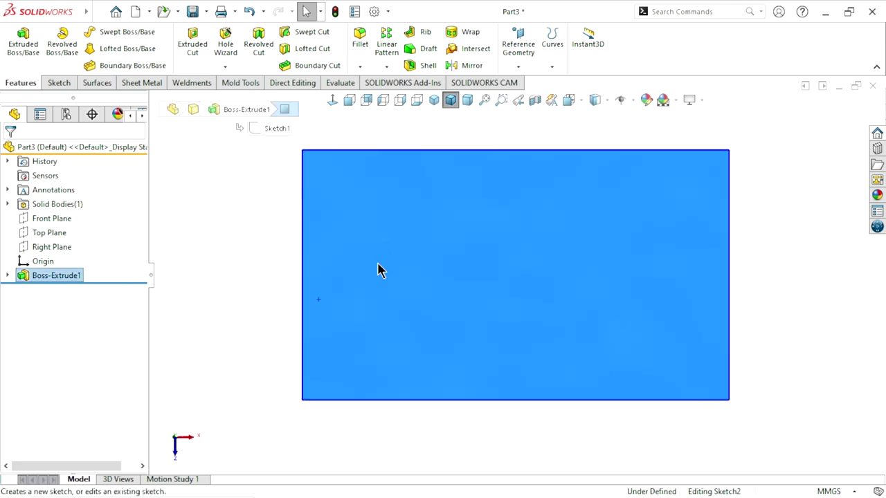
{"action": "left_click", "coordinate": [97, 49]}
{"action": "left_click", "coordinate": [99, 67]}
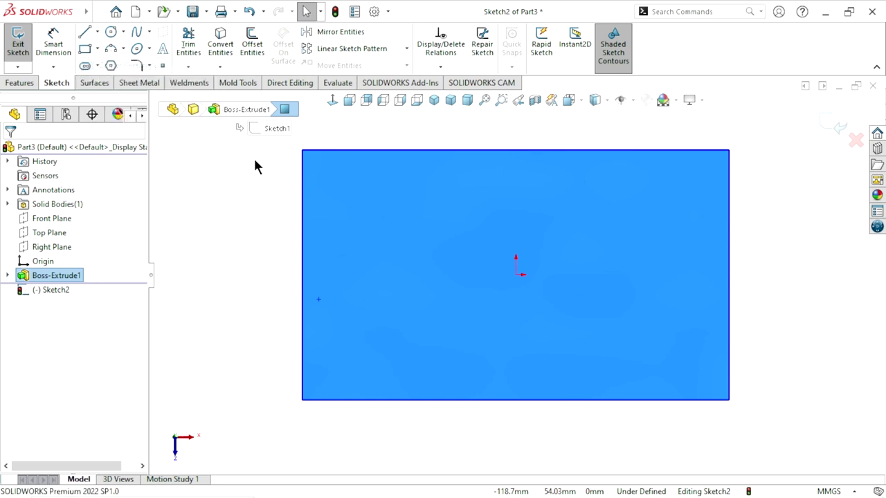
{"action": "left_click", "coordinate": [302, 151]}
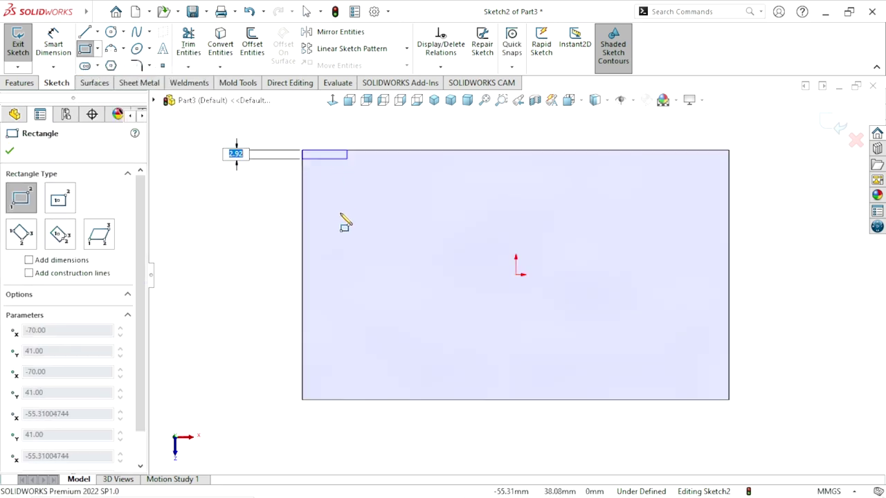
{"action": "left_click", "coordinate": [349, 404]}
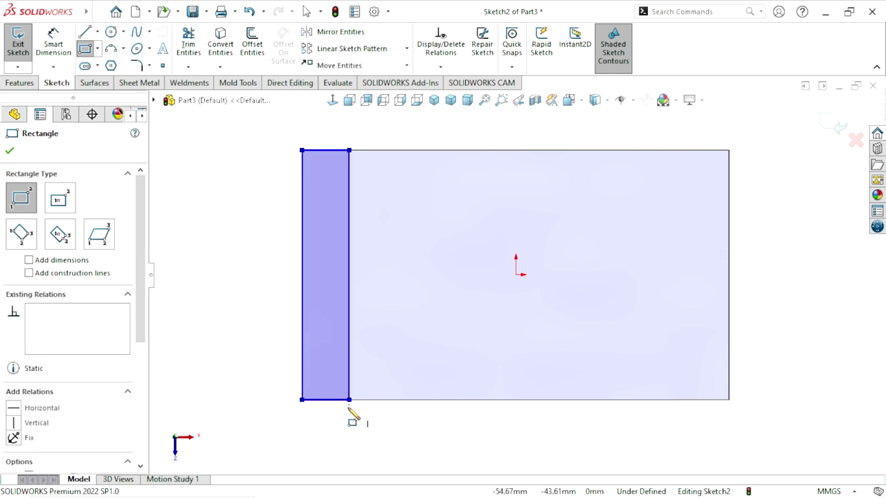
Step: Dimension the strip 18 mm wide
{"action": "left_click", "coordinate": [53, 42]}
{"action": "left_click", "coordinate": [315, 150]}
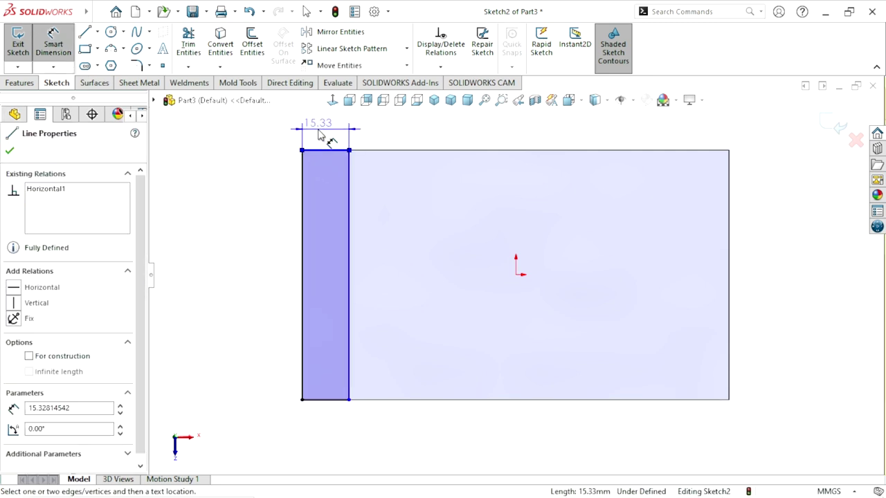
{"action": "left_click", "coordinate": [319, 131]}
{"action": "type", "text": "18"}
{"action": "key", "text": "Return"}
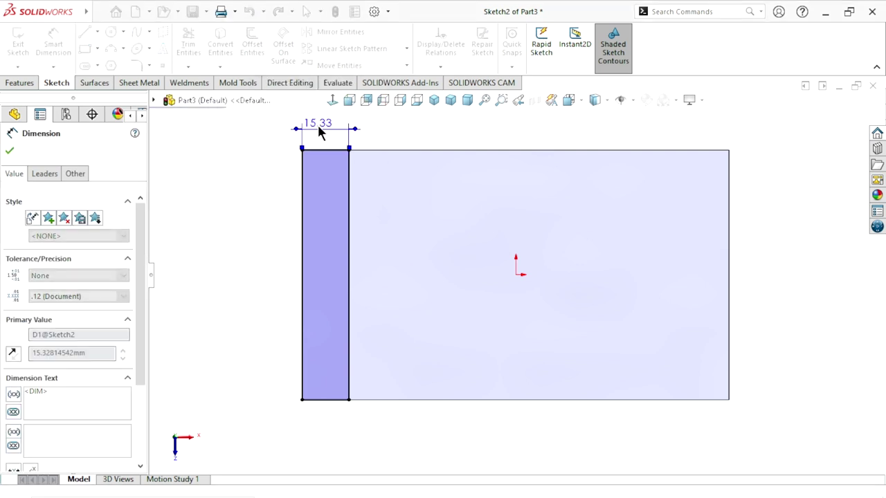
{"action": "left_click", "coordinate": [10, 150]}
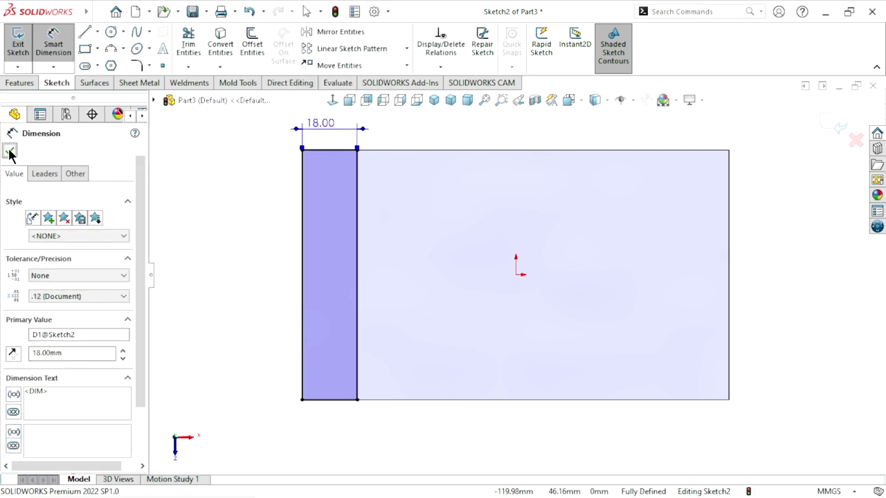
Step: Extrude the strip upward by 54-15 (39 mm) to form the wall
{"action": "left_click", "coordinate": [19, 86]}
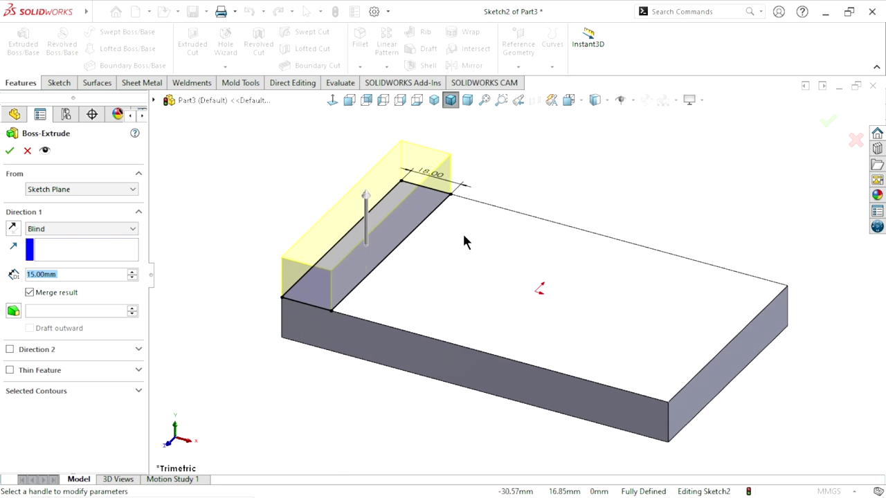
{"action": "left_click", "coordinate": [88, 277]}
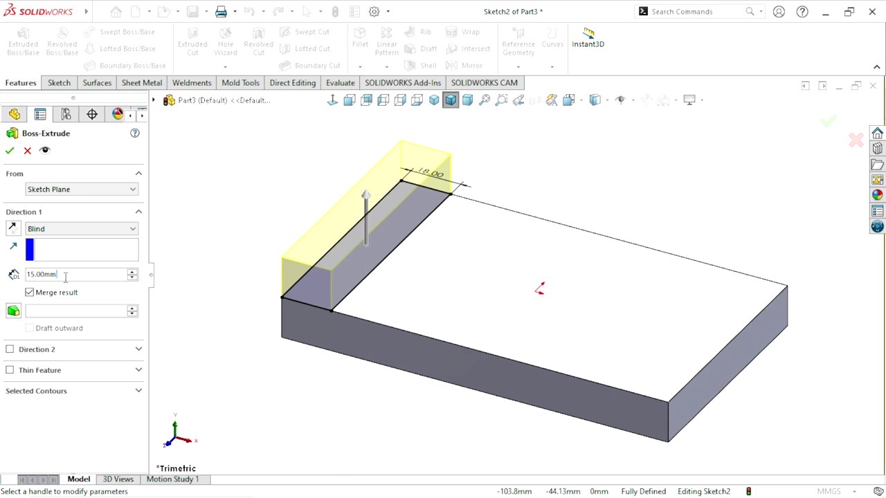
{"action": "type", "text": "54"}
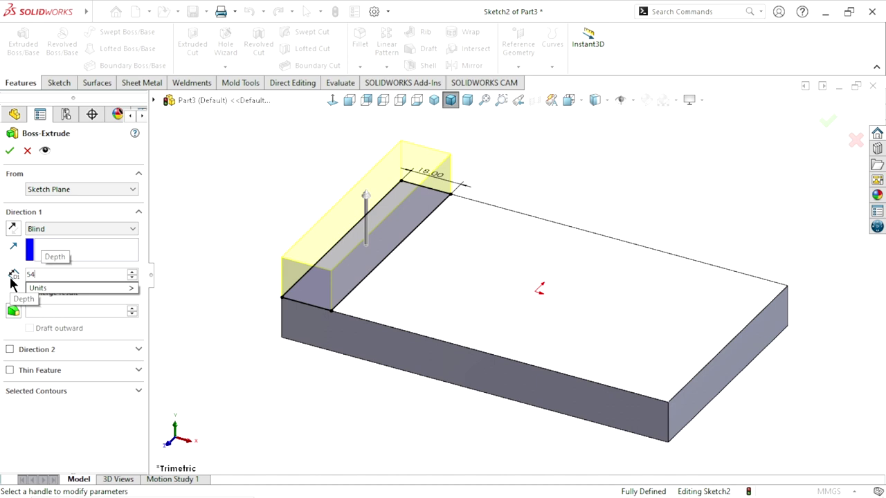
{"action": "type", "text": "-15"}
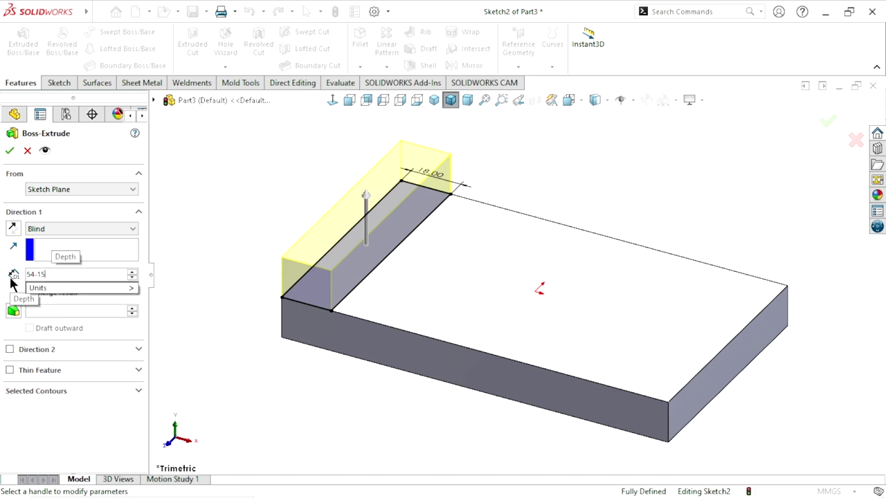
{"action": "key", "text": "Return"}
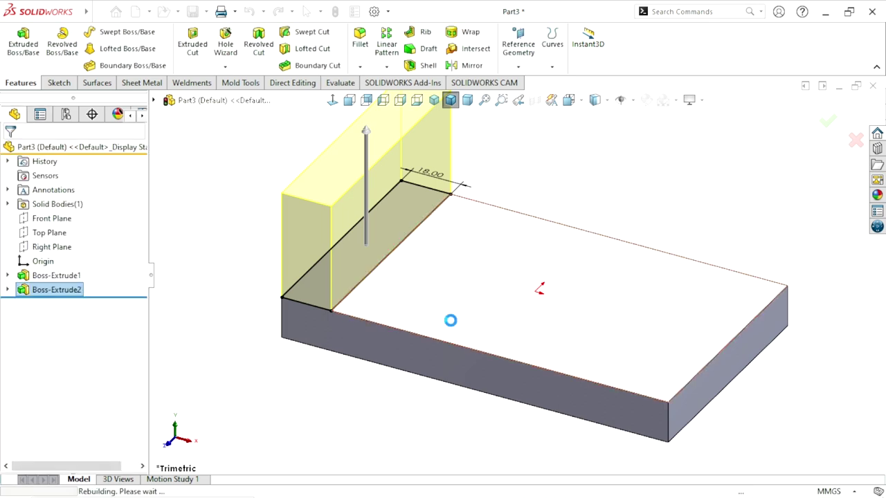
{"action": "scroll", "coordinate": [448, 323], "scroll_direction": "up", "scroll_amount": 3}
Step: On the wall's front face, draw two concentric circles centred on its top edge
{"action": "scroll", "coordinate": [484, 249], "scroll_direction": "down", "scroll_amount": 2}
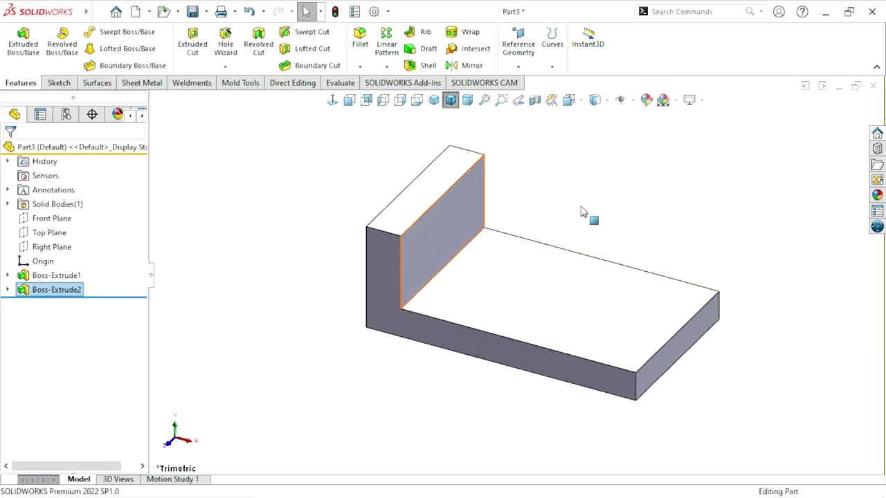
{"action": "left_click", "coordinate": [585, 220]}
{"action": "left_click", "coordinate": [465, 231]}
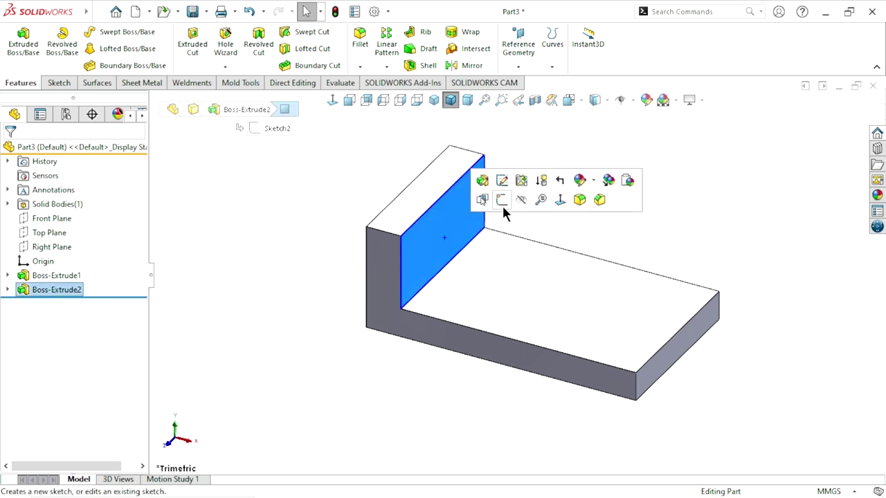
{"action": "left_click", "coordinate": [503, 206]}
{"action": "left_click", "coordinate": [110, 32]}
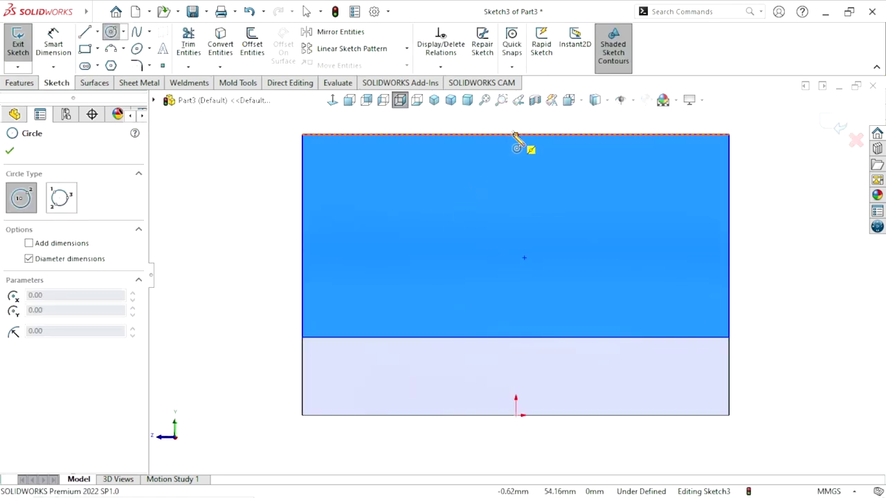
{"action": "scroll", "coordinate": [519, 155], "scroll_direction": "up", "scroll_amount": 2}
{"action": "scroll", "coordinate": [519, 162], "scroll_direction": "down", "scroll_amount": 2}
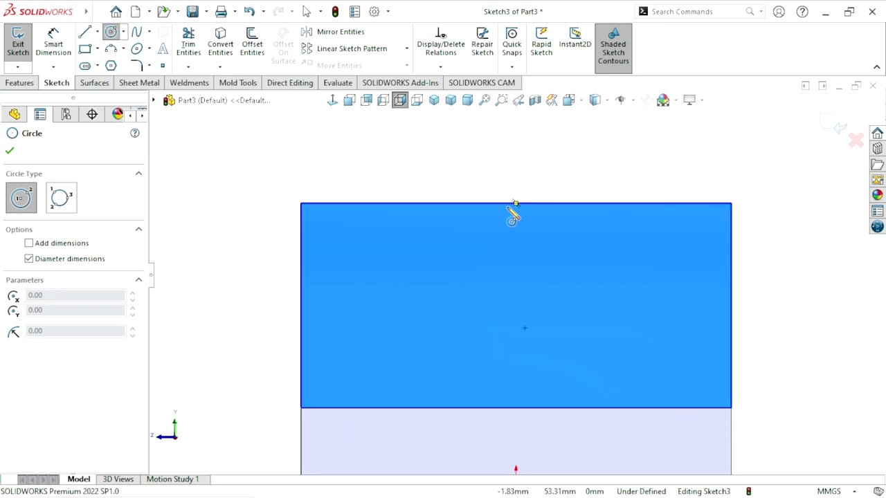
{"action": "left_click", "coordinate": [515, 203]}
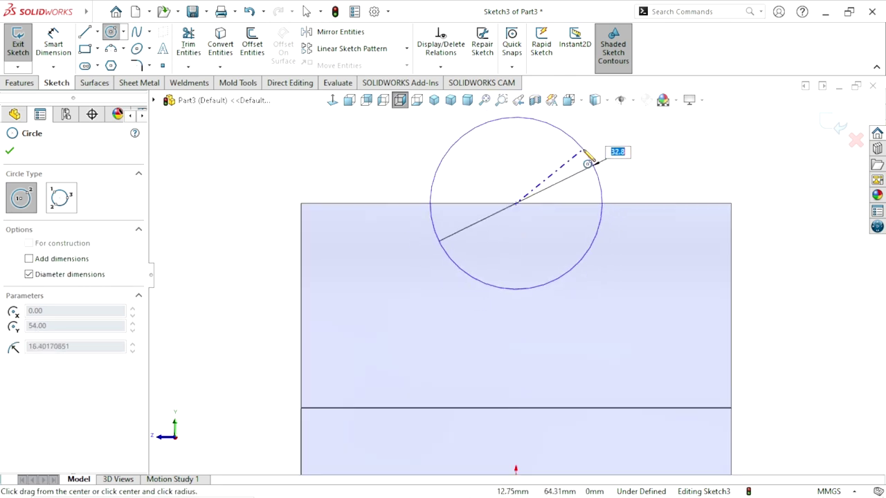
{"action": "left_click", "coordinate": [589, 161]}
{"action": "left_click", "coordinate": [515, 203]}
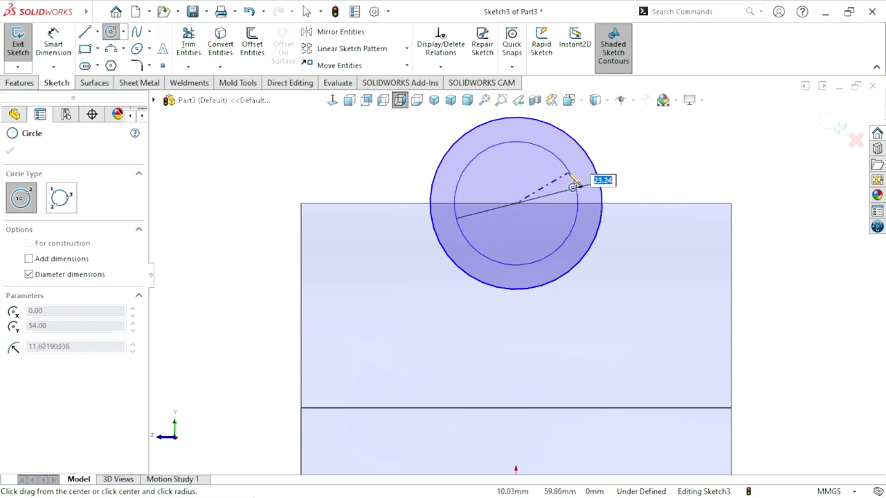
{"action": "left_click", "coordinate": [571, 185]}
{"action": "left_click", "coordinate": [10, 150]}
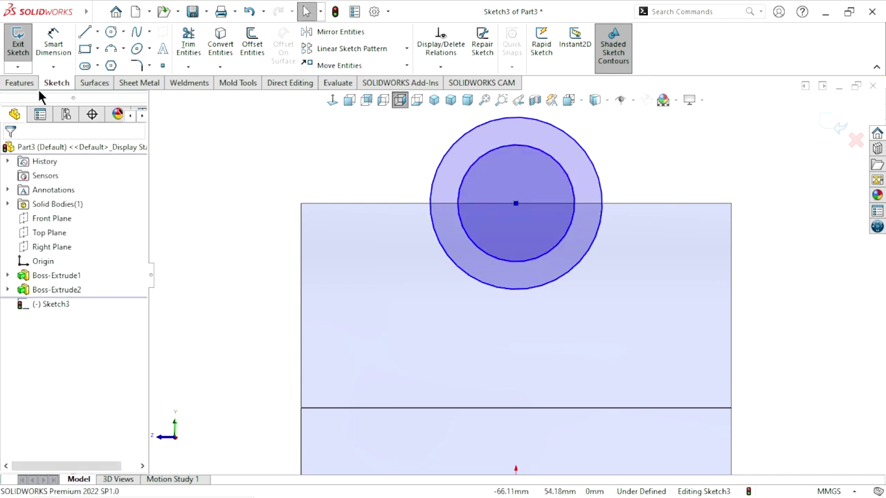
Step: Dimension the outer circle Ø44 mm and the inner circle Ø28 mm
{"action": "left_click", "coordinate": [54, 44]}
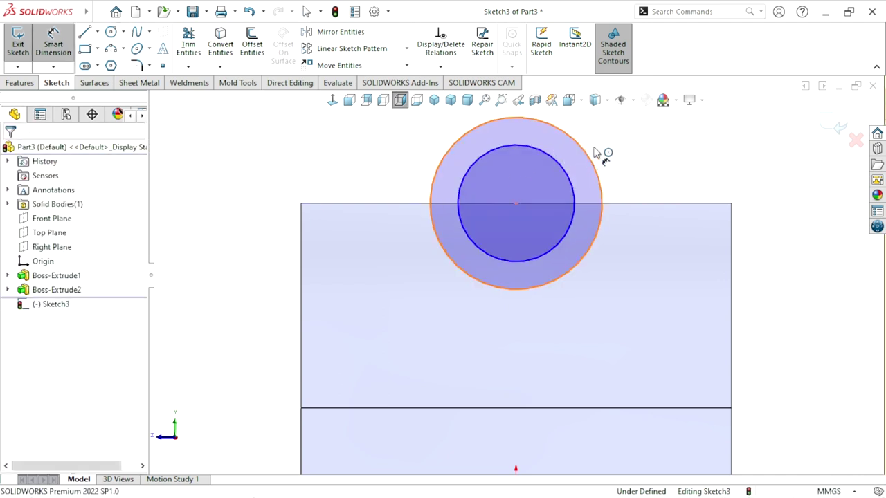
{"action": "left_click", "coordinate": [591, 158]}
{"action": "left_click", "coordinate": [625, 165]}
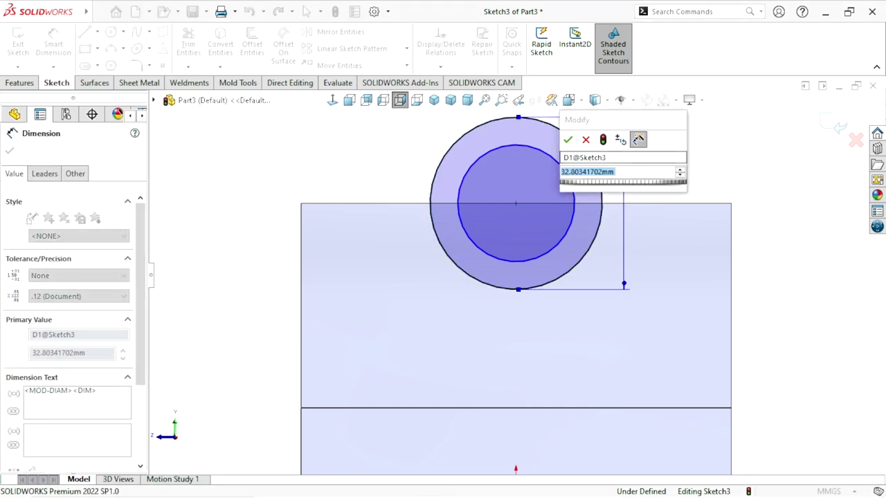
{"action": "type", "text": "44"}
{"action": "key", "text": "Return"}
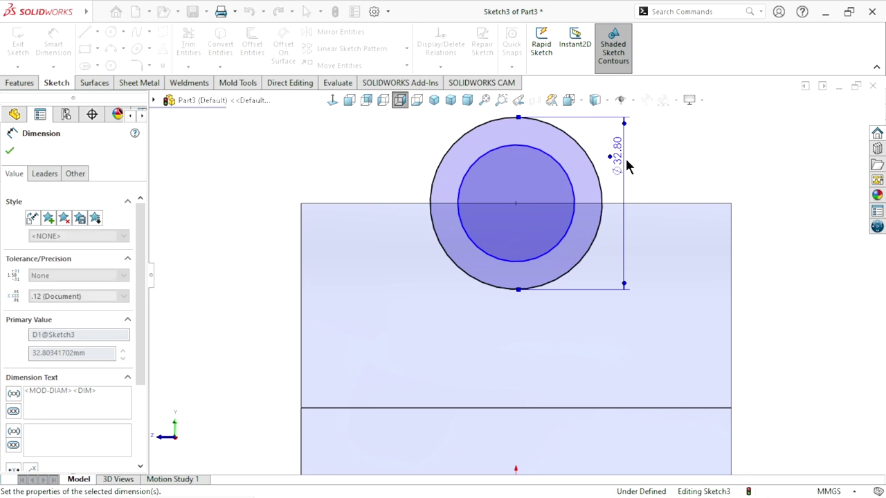
{"action": "left_click_drag", "start_coordinate": [627, 163], "coordinate": [682, 196]}
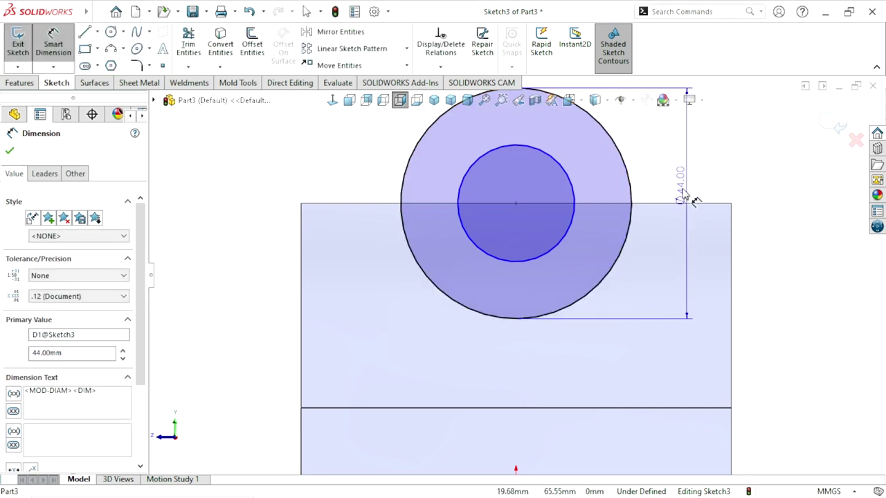
{"action": "key", "text": "f"}
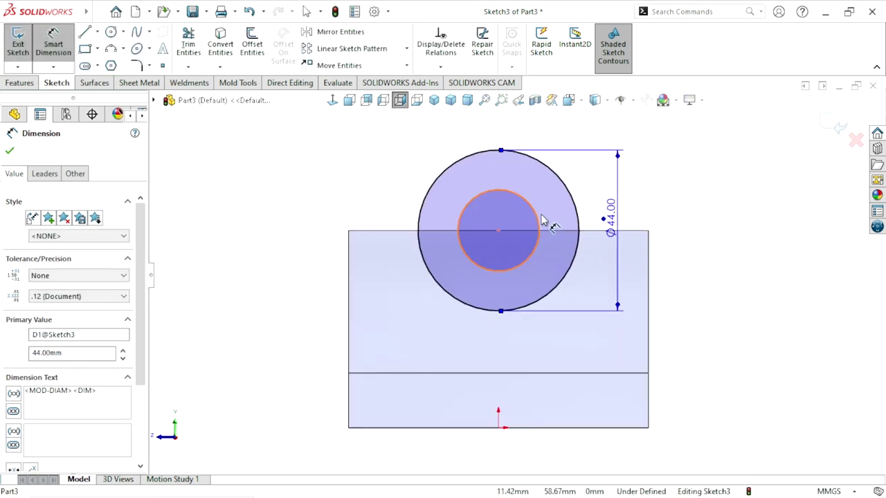
{"action": "left_click", "coordinate": [540, 226]}
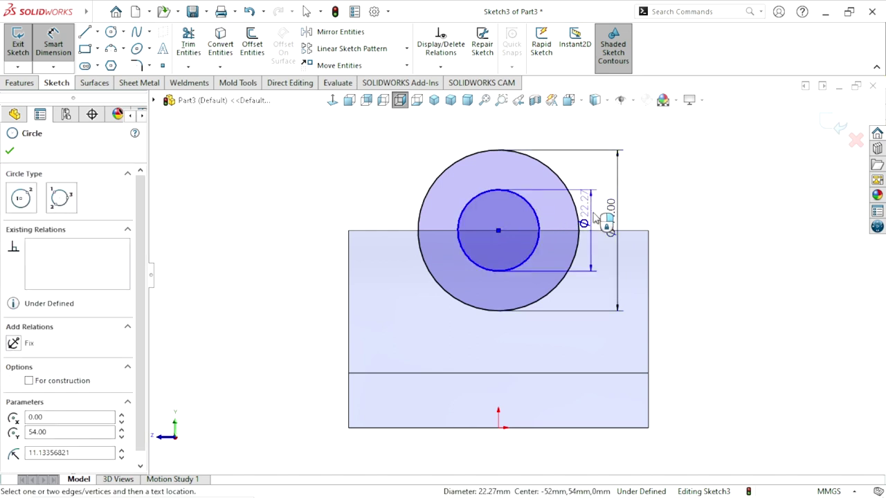
{"action": "left_click", "coordinate": [597, 221]}
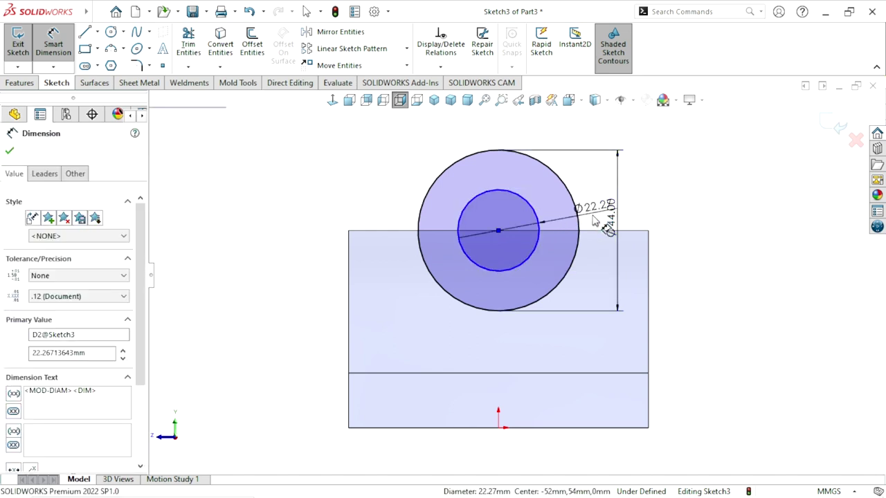
{"action": "type", "text": "28"}
{"action": "key", "text": "Return"}
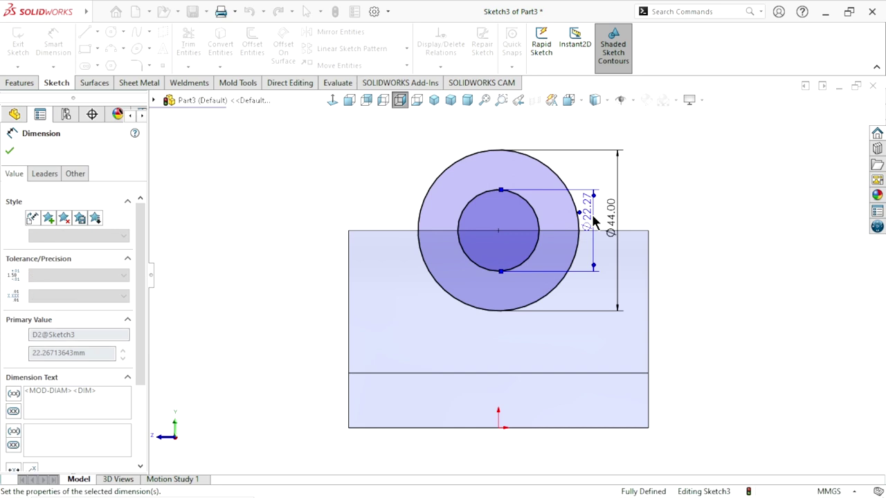
{"action": "scroll", "coordinate": [540, 322], "scroll_direction": "up", "scroll_amount": 1}
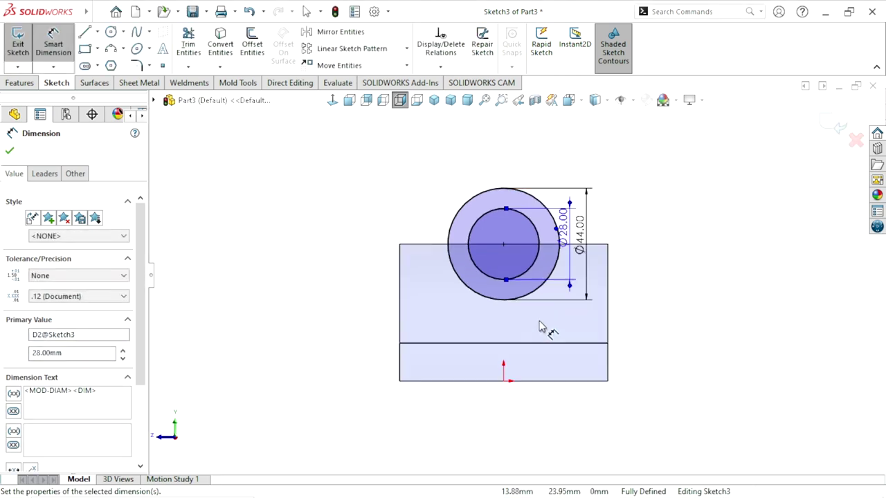
{"action": "scroll", "coordinate": [536, 311], "scroll_direction": "down", "scroll_amount": 1}
{"action": "scroll", "coordinate": [523, 246], "scroll_direction": "up", "scroll_amount": 1}
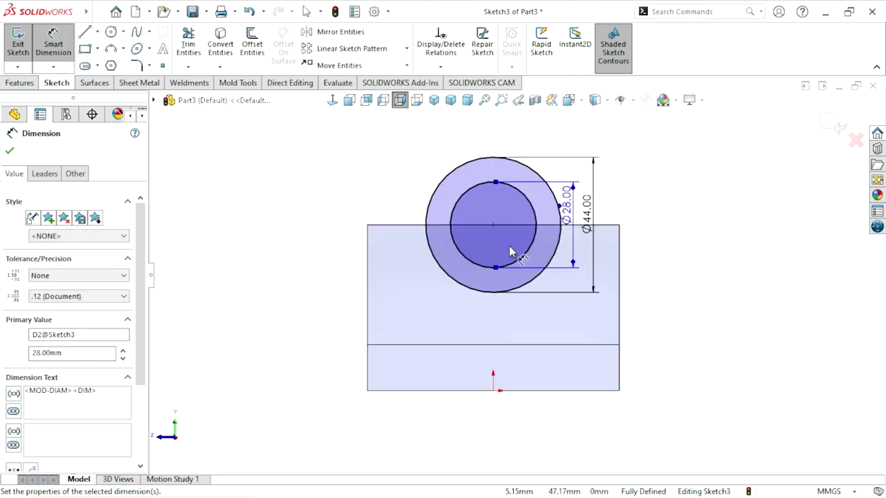
{"action": "left_click", "coordinate": [9, 152]}
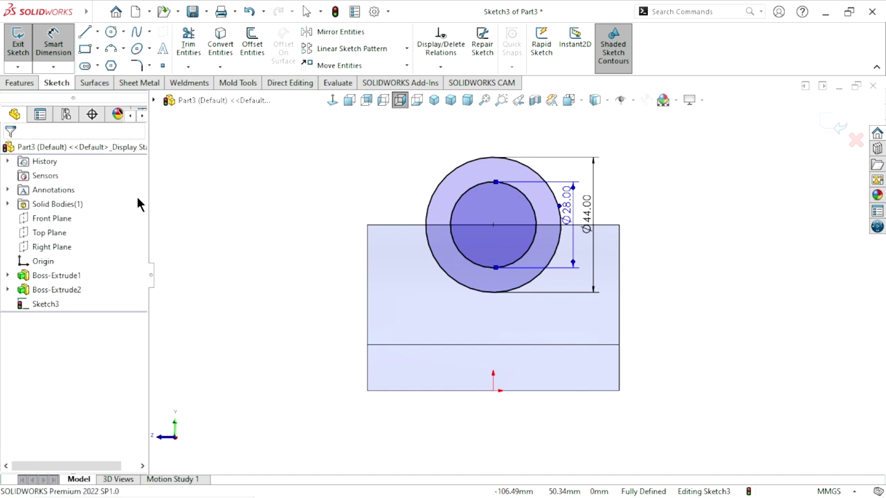
{"action": "scroll", "coordinate": [508, 266], "scroll_direction": "up", "scroll_amount": 1}
{"action": "scroll", "coordinate": [507, 266], "scroll_direction": "down", "scroll_amount": 1}
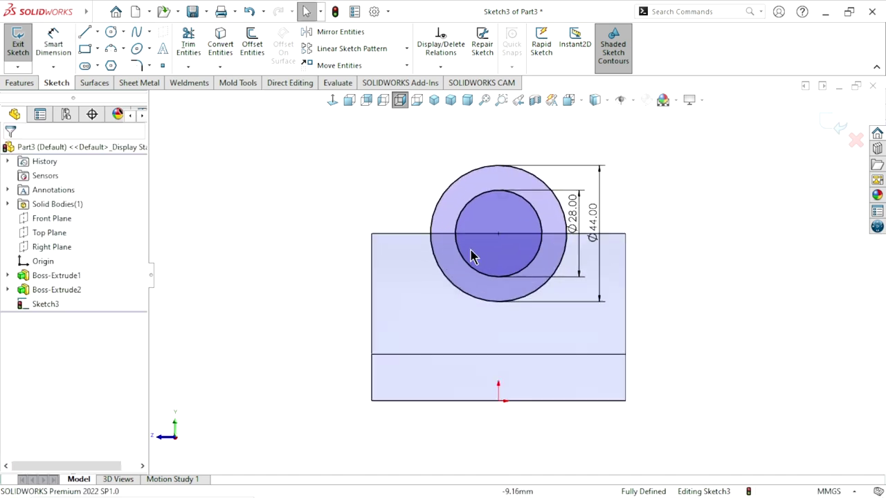
Step: Convert the wall's 82 mm top edge into a sketch line and trim it to the Ø44 circle
{"action": "left_click", "coordinate": [424, 236]}
{"action": "left_click", "coordinate": [425, 236]}
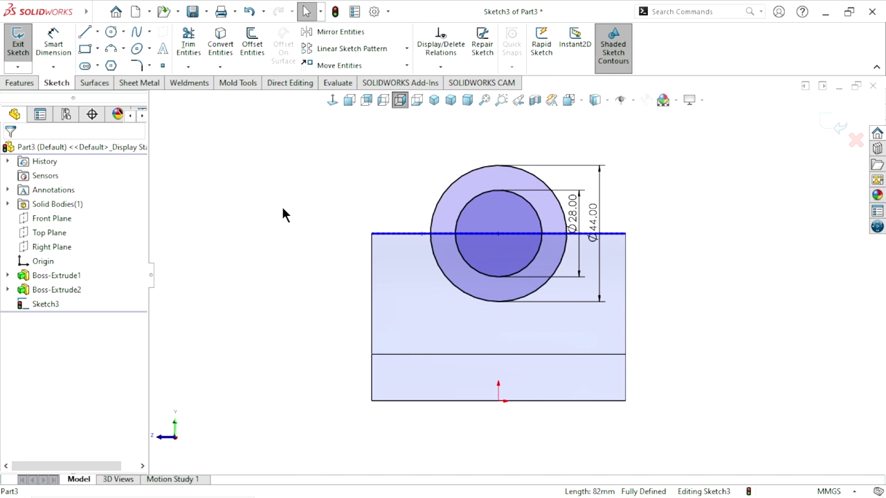
{"action": "left_click", "coordinate": [227, 53]}
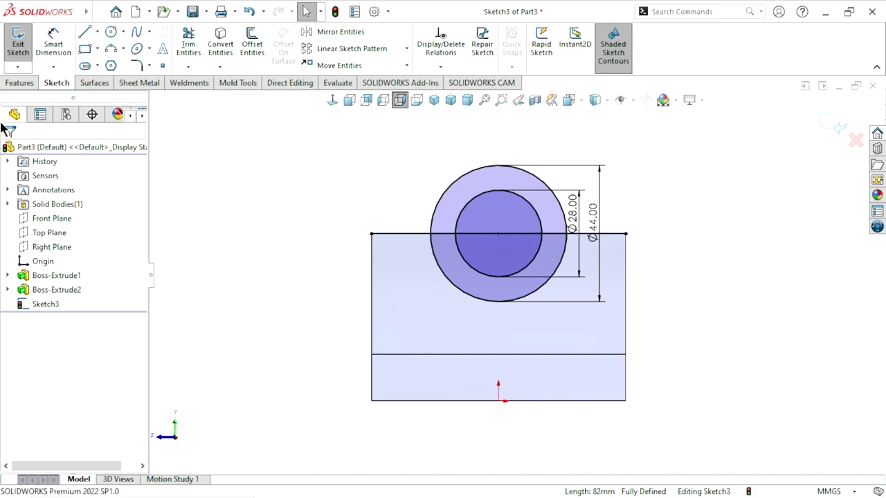
{"action": "left_click", "coordinate": [188, 46]}
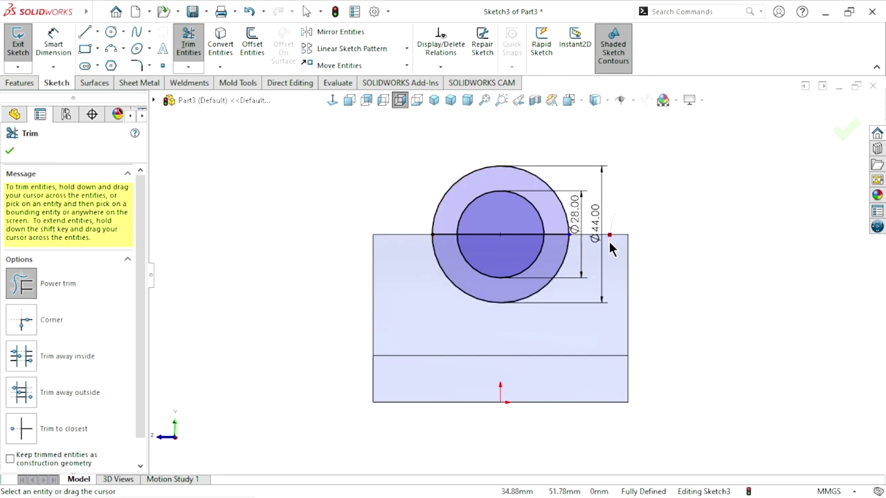
{"action": "scroll", "coordinate": [519, 298], "scroll_direction": "up", "scroll_amount": 1}
{"action": "scroll", "coordinate": [526, 293], "scroll_direction": "down", "scroll_amount": 1}
{"action": "scroll", "coordinate": [547, 262], "scroll_direction": "down", "scroll_amount": 1}
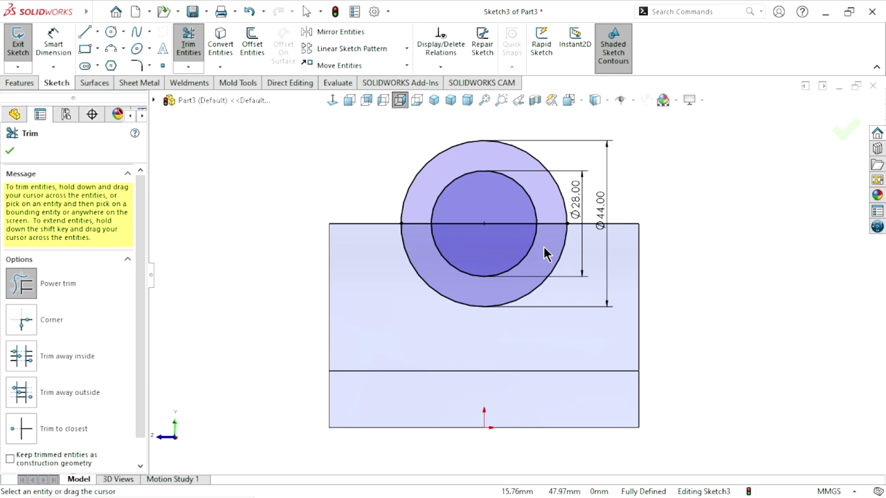
{"action": "left_click", "coordinate": [10, 152]}
{"action": "scroll", "coordinate": [533, 296], "scroll_direction": "up", "scroll_amount": 1}
{"action": "scroll", "coordinate": [529, 296], "scroll_direction": "down", "scroll_amount": 1}
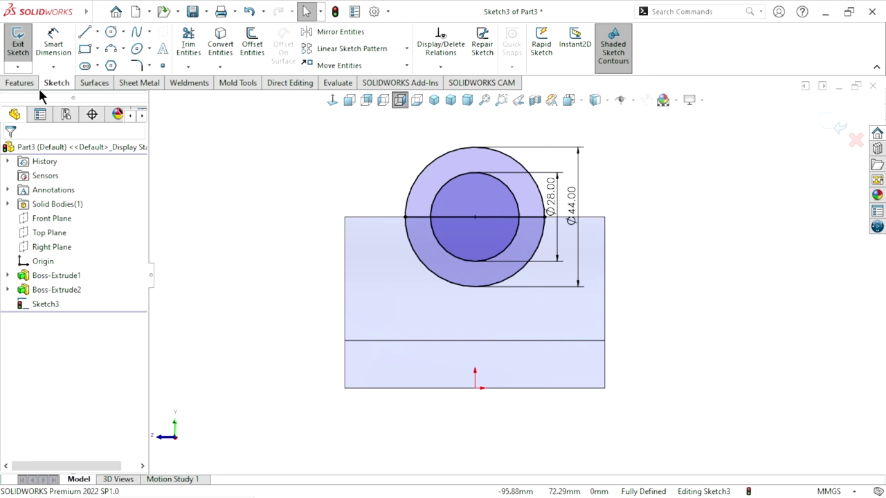
Step: Start an extrusion of the circle sketch, then cancel it to keep editing
{"action": "left_click", "coordinate": [20, 83]}
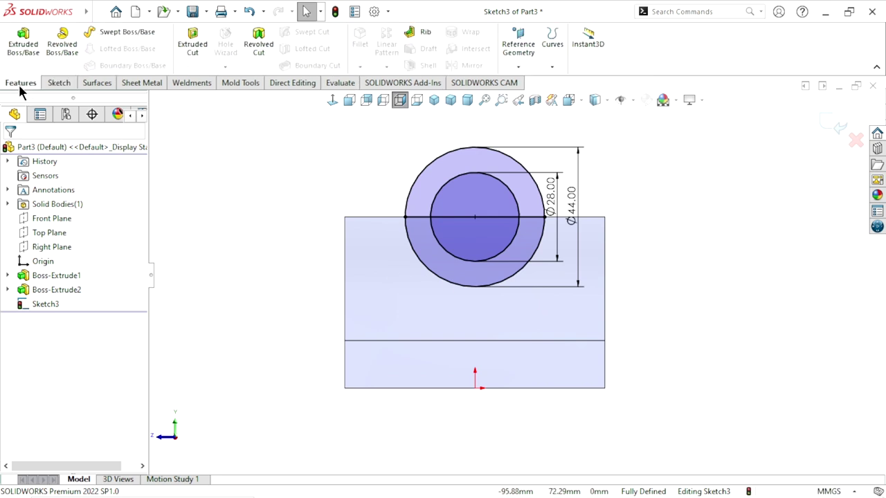
{"action": "left_click", "coordinate": [23, 42]}
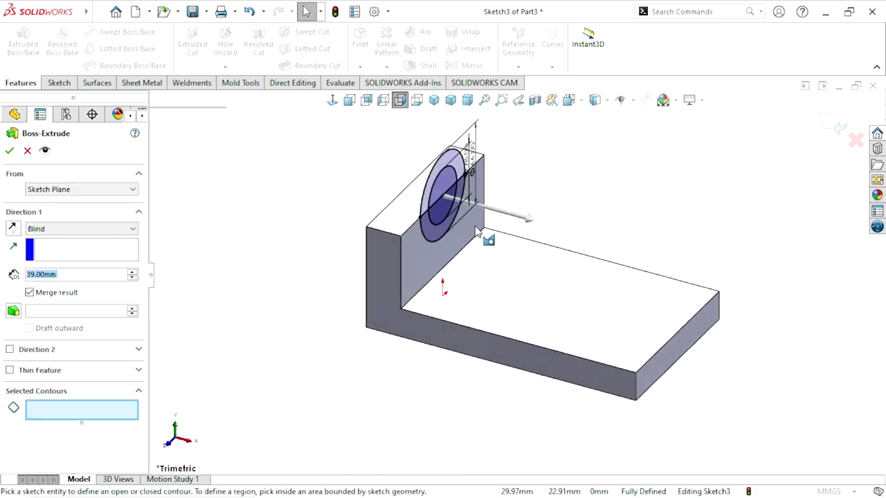
{"action": "scroll", "coordinate": [486, 220], "scroll_direction": "down", "scroll_amount": 2}
{"action": "scroll", "coordinate": [486, 220], "scroll_direction": "down", "scroll_amount": 3}
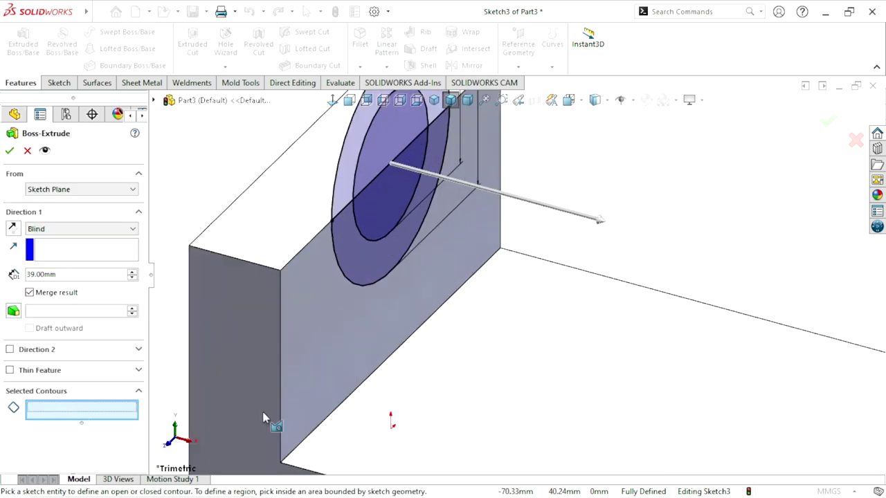
{"action": "scroll", "coordinate": [367, 284], "scroll_direction": "up", "scroll_amount": 5}
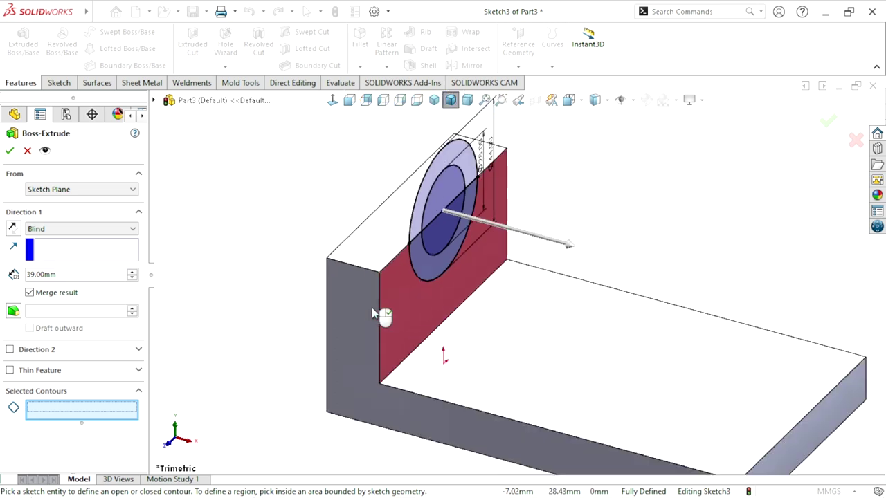
{"action": "scroll", "coordinate": [375, 310], "scroll_direction": "down", "scroll_amount": 2}
{"action": "left_click", "coordinate": [27, 151]}
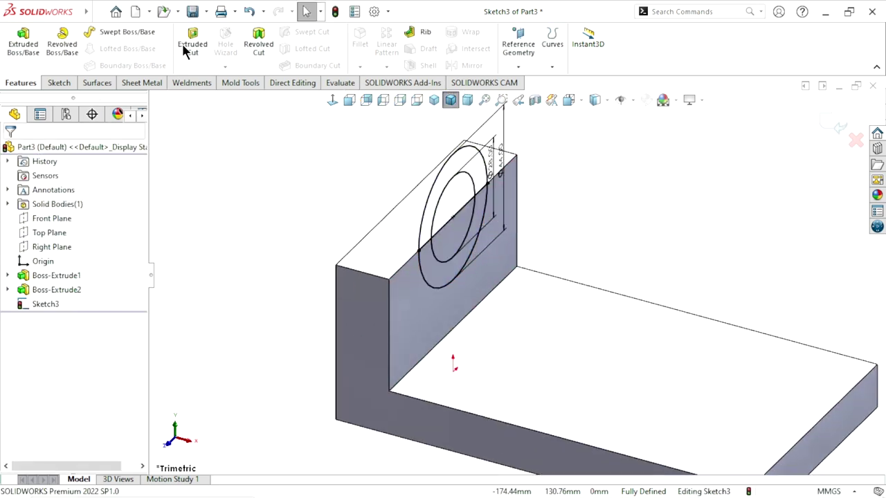
Step: Power-trim away the inner Ø28 circle from the sketch
{"action": "left_click", "coordinate": [59, 83]}
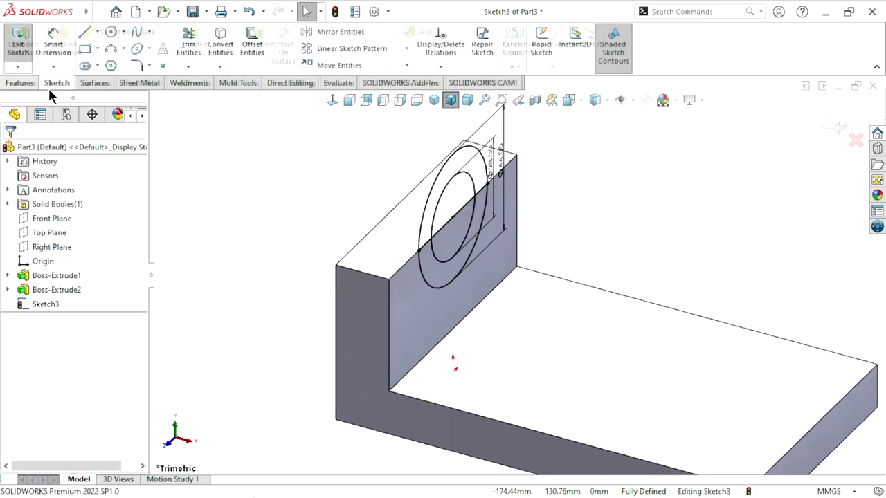
{"action": "left_click", "coordinate": [187, 49]}
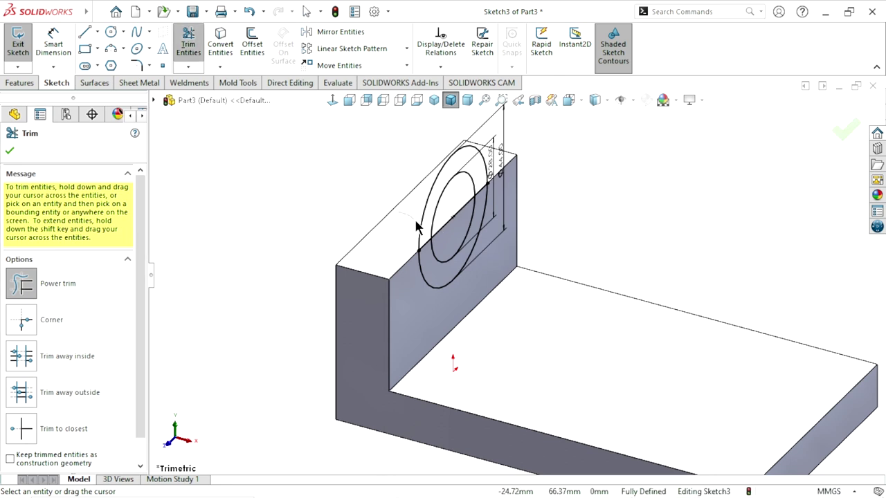
{"action": "left_click", "coordinate": [416, 241]}
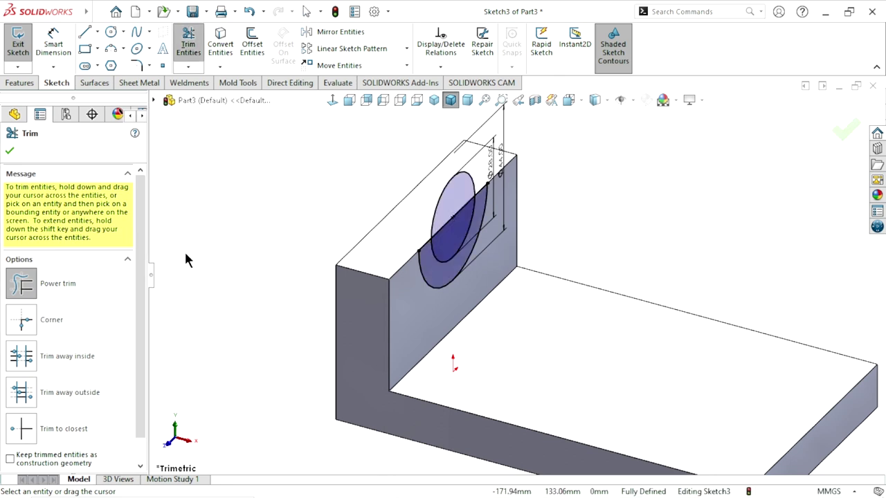
{"action": "left_click", "coordinate": [9, 153]}
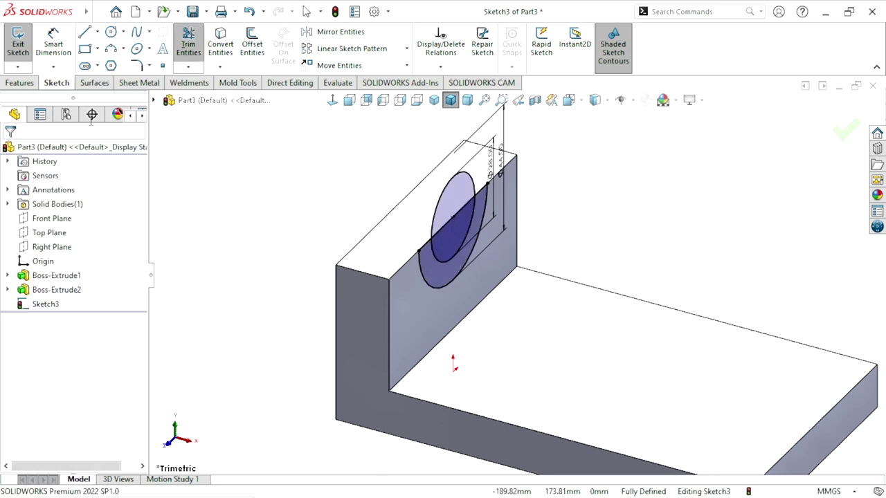
{"action": "left_click", "coordinate": [26, 84]}
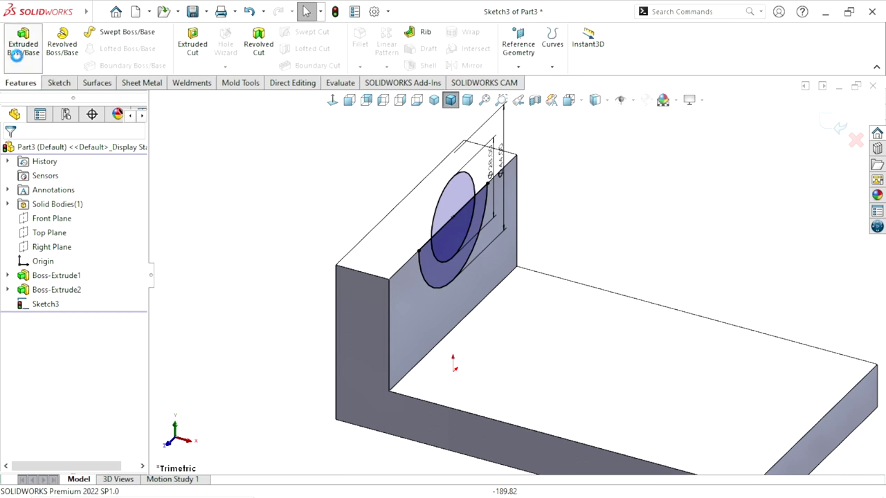
Step: Extrude the lower half of the Ø44 circle as a 10 mm Blind boss
{"action": "left_click", "coordinate": [17, 55]}
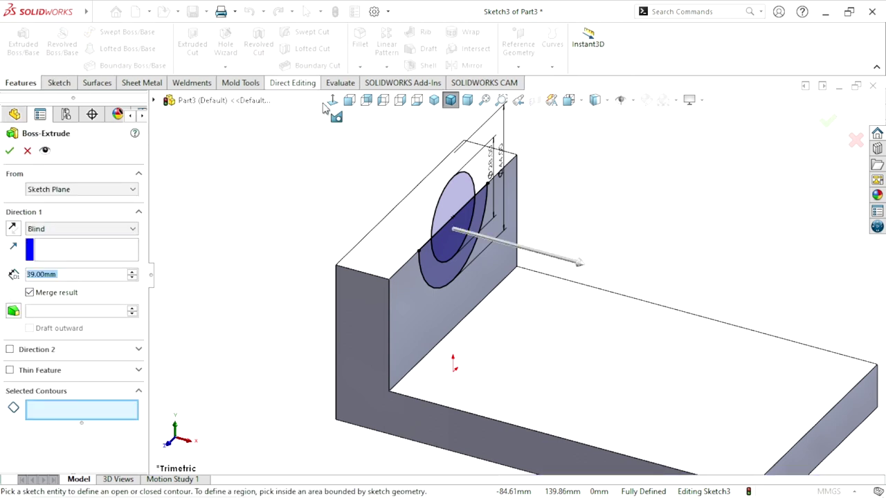
{"action": "left_click", "coordinate": [55, 413]}
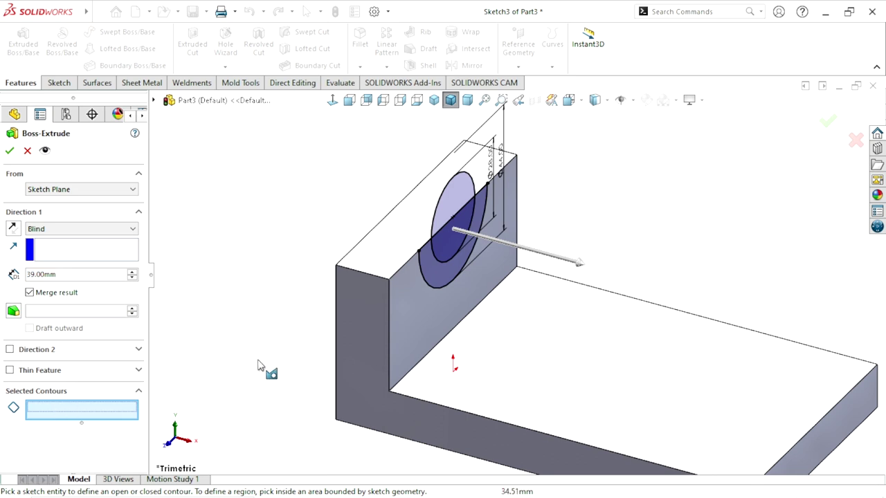
{"action": "left_click", "coordinate": [430, 285]}
{"action": "left_click", "coordinate": [72, 229]}
{"action": "left_click", "coordinate": [41, 234]}
{"action": "left_click", "coordinate": [70, 275]}
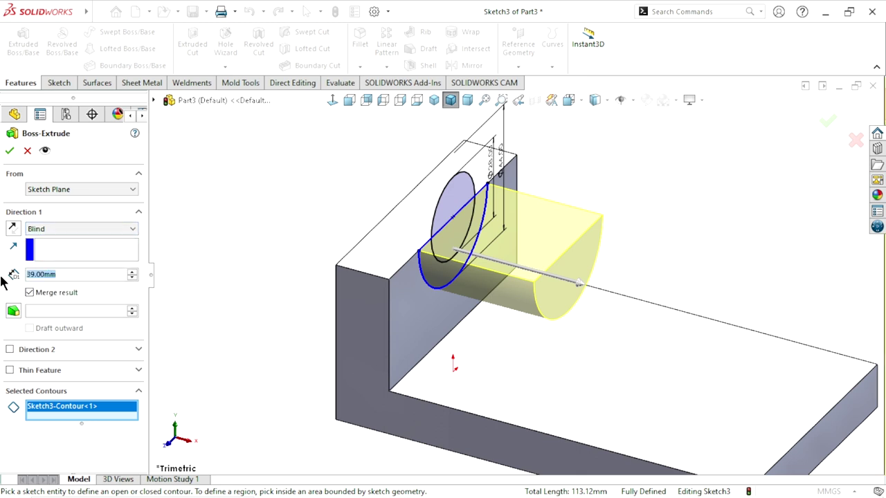
{"action": "type", "text": "10"}
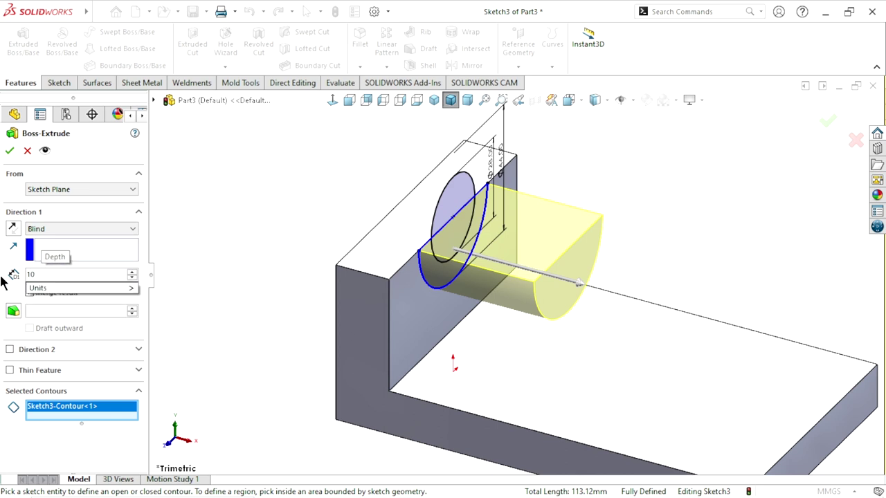
{"action": "key", "text": "Return"}
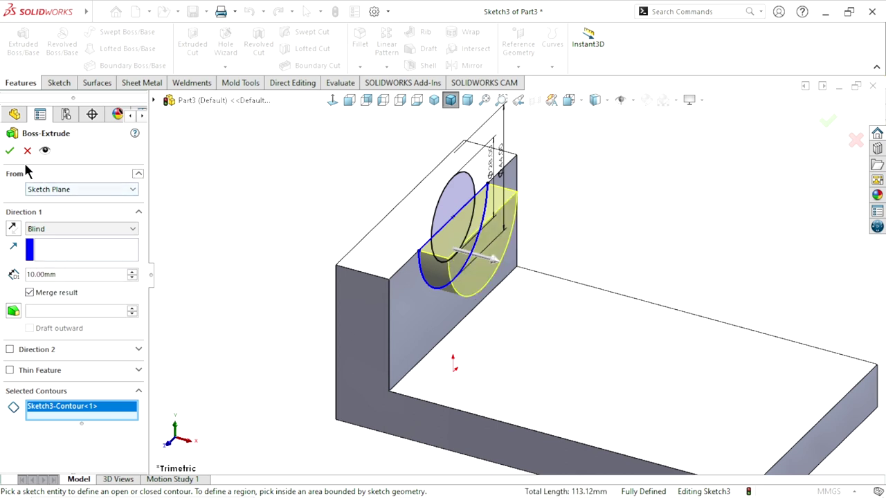
{"action": "left_click", "coordinate": [9, 150]}
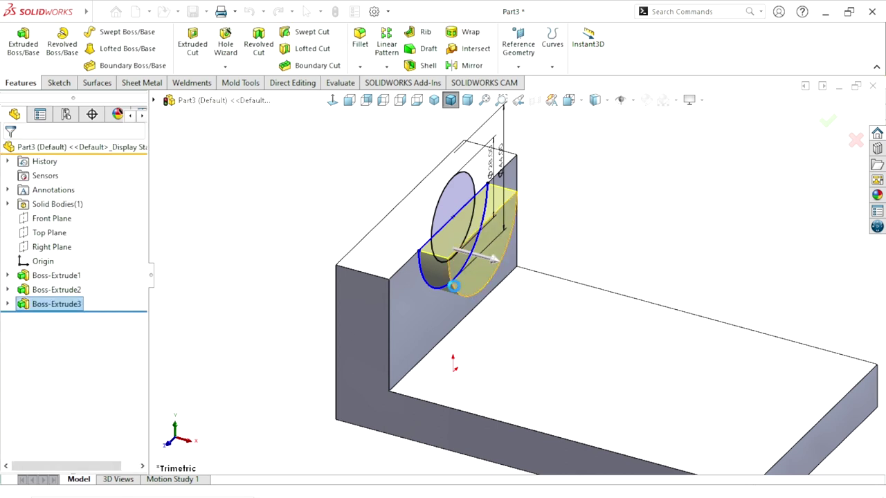
{"action": "scroll", "coordinate": [544, 284], "scroll_direction": "up", "scroll_amount": 3}
Step: Start an extruded cut from Sketch3 using the full circle as the contour
{"action": "mouse_move", "coordinate": [545, 284]}
{"action": "middle_mouse_down"}
{"action": "mouse_move", "coordinate": [475, 223]}
{"action": "mouse_move", "coordinate": [530, 297]}
{"action": "mouse_move", "coordinate": [561, 287]}
{"action": "middle_mouse_up"}
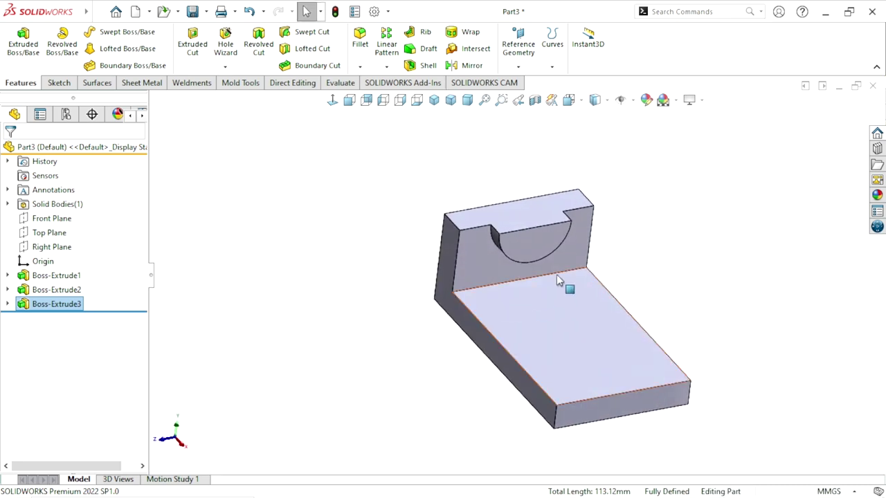
{"action": "scroll", "coordinate": [562, 252], "scroll_direction": "down", "scroll_amount": 3}
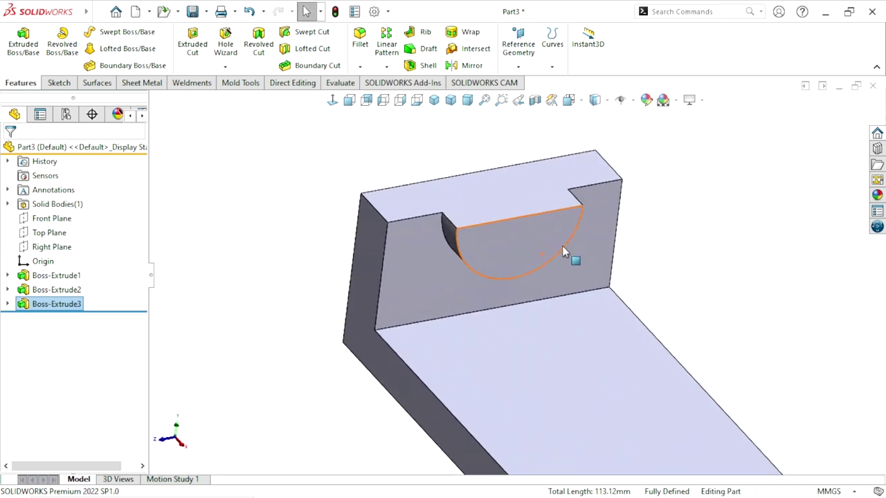
{"action": "left_click", "coordinate": [8, 305]}
{"action": "left_click", "coordinate": [41, 319]}
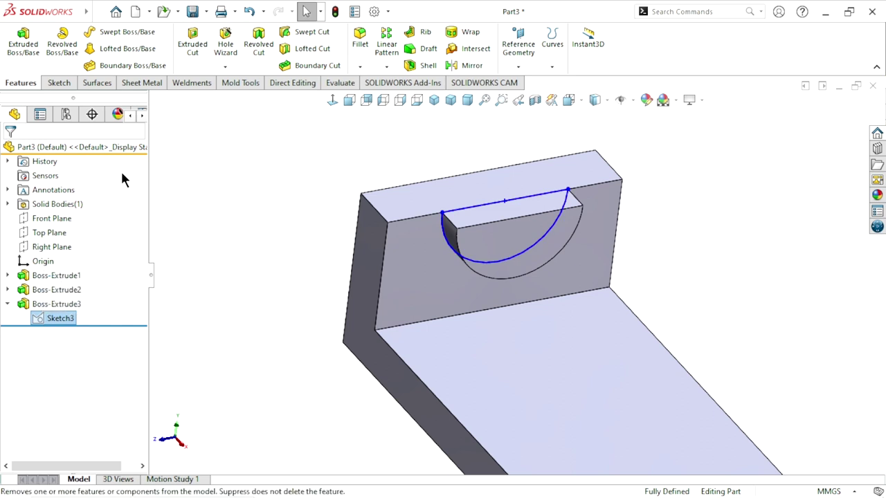
{"action": "left_click", "coordinate": [194, 69]}
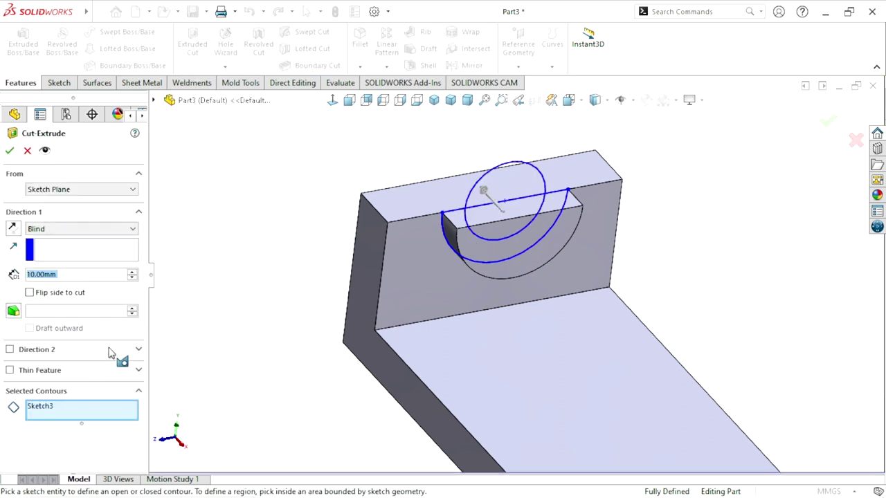
{"action": "right_click", "coordinate": [41, 409]}
{"action": "left_click", "coordinate": [73, 435]}
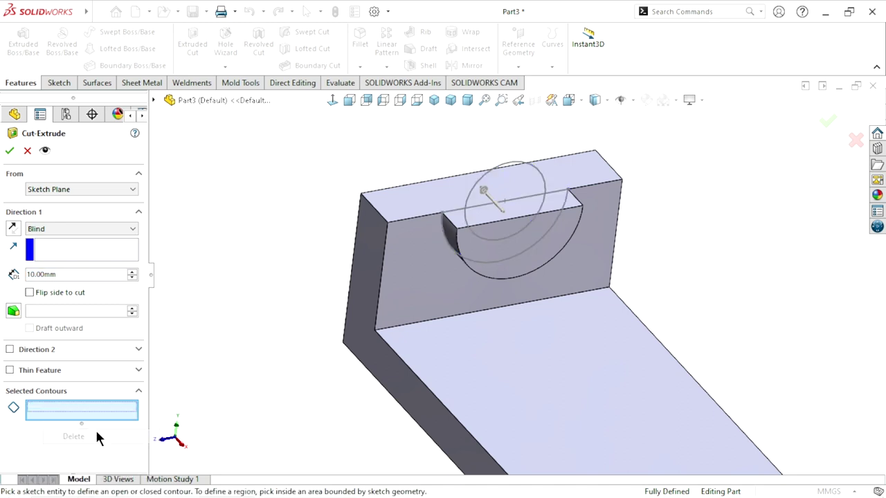
{"action": "left_click", "coordinate": [503, 240]}
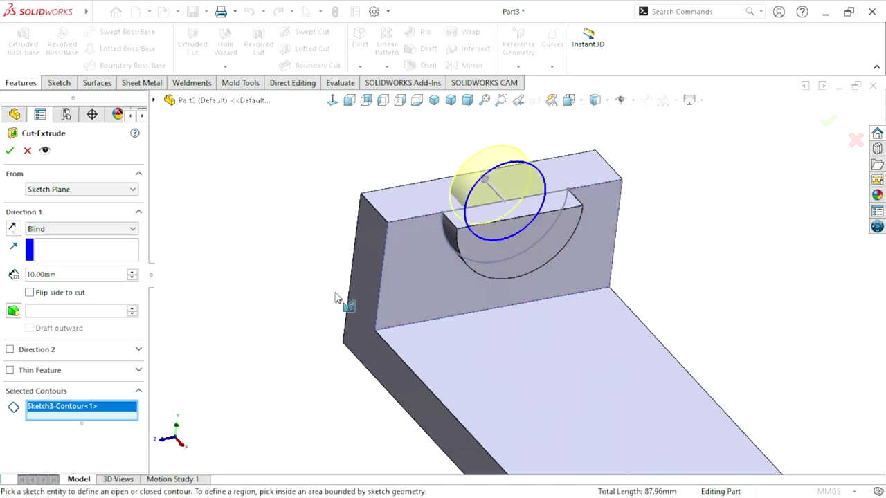
Step: Make the cut 70 mm Mid Plane and accept it, carving the cradle
{"action": "left_click", "coordinate": [81, 229]}
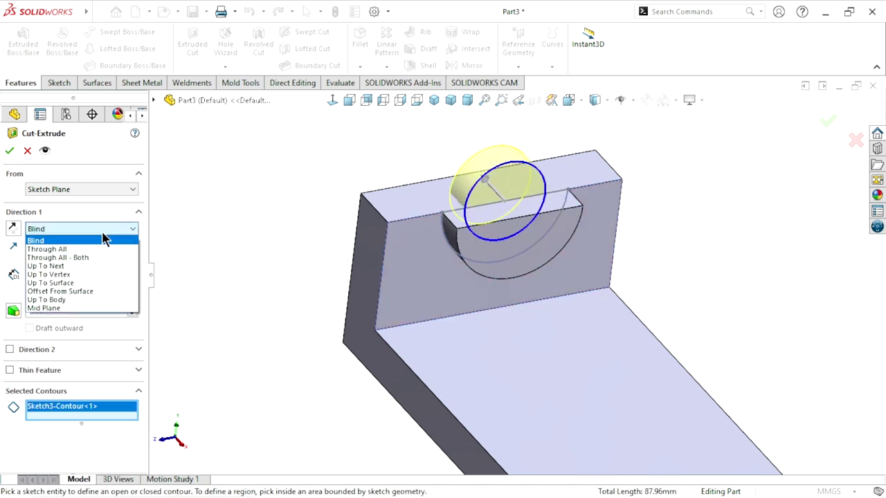
{"action": "left_click", "coordinate": [71, 308]}
{"action": "scroll", "coordinate": [133, 276], "scroll_direction": "up", "scroll_amount": 6}
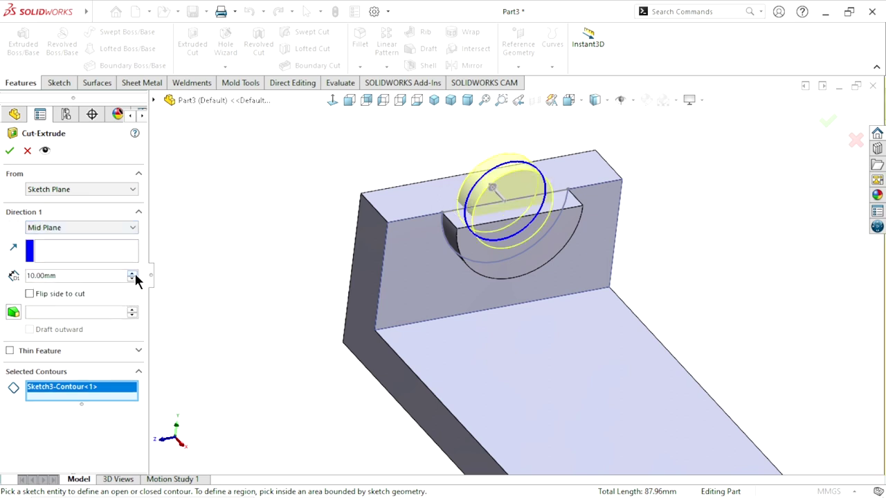
{"action": "left_click", "coordinate": [9, 150]}
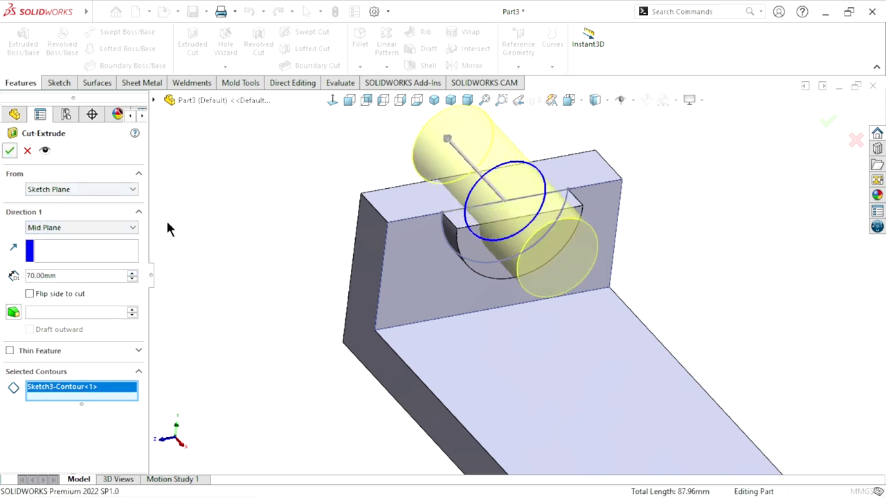
{"action": "key", "text": "f"}
{"action": "mouse_move", "coordinate": [397, 294]}
{"action": "middle_mouse_down"}
{"action": "mouse_move", "coordinate": [563, 312]}
{"action": "mouse_move", "coordinate": [588, 258]}
{"action": "mouse_move", "coordinate": [598, 337]}
{"action": "mouse_move", "coordinate": [586, 346]}
{"action": "middle_mouse_up"}
Step: Open a new sketch on the base plate's top face and zoom in
{"action": "scroll", "coordinate": [586, 347], "scroll_direction": "down", "scroll_amount": 1}
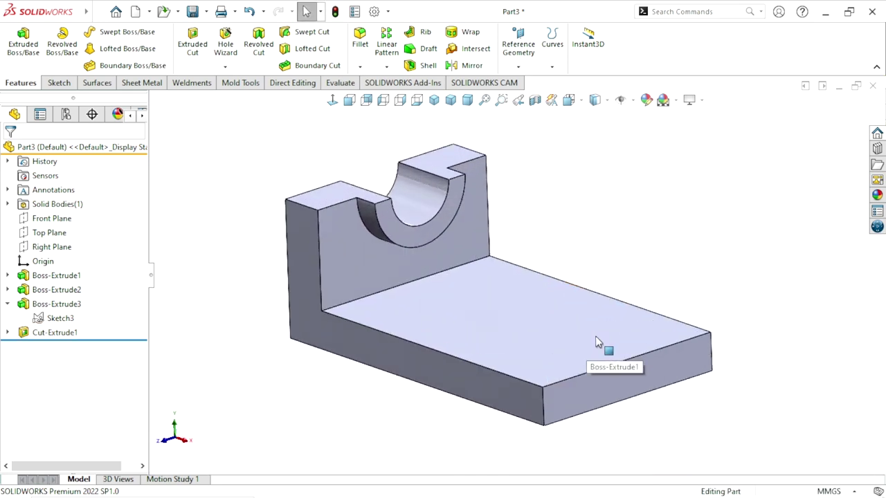
{"action": "mouse_move", "coordinate": [570, 304]}
{"action": "middle_mouse_down", "text": "ctrl"}
{"action": "mouse_move", "coordinate": [552, 297]}
{"action": "mouse_move", "coordinate": [594, 303]}
{"action": "mouse_move", "coordinate": [605, 285]}
{"action": "mouse_move", "coordinate": [605, 325]}
{"action": "middle_mouse_up", "text": "ctrl"}
{"action": "left_click", "coordinate": [606, 326]}
{"action": "left_click", "coordinate": [656, 283]}
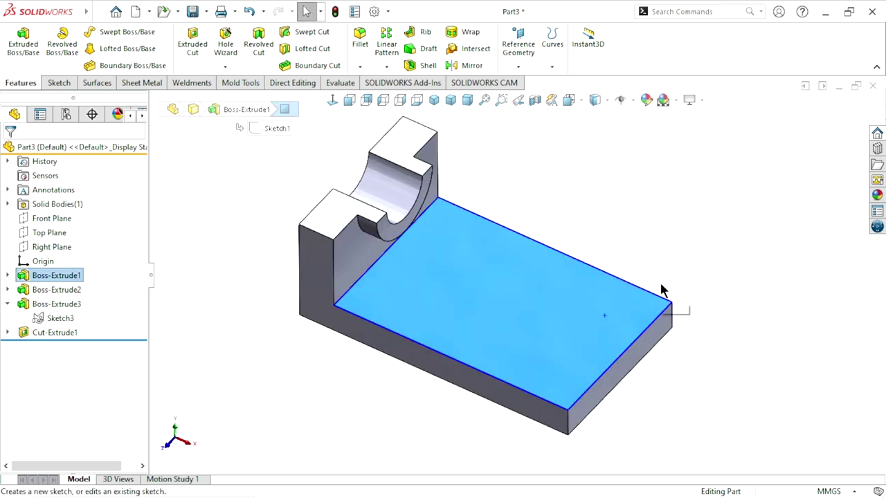
{"action": "scroll", "coordinate": [560, 284], "scroll_direction": "down", "scroll_amount": 2}
{"action": "scroll", "coordinate": [569, 269], "scroll_direction": "down", "scroll_amount": 2}
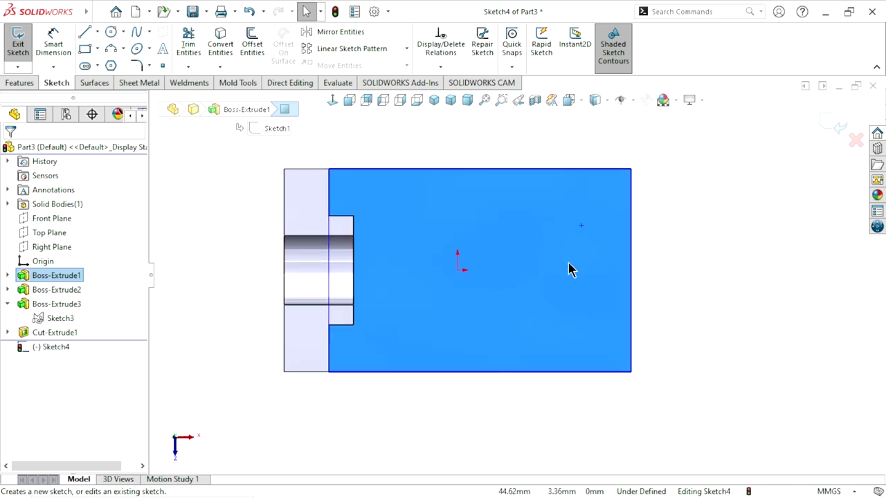
Step: Draw a corner rectangle strip along the plate's top edge beside the wall
{"action": "left_click", "coordinate": [85, 50]}
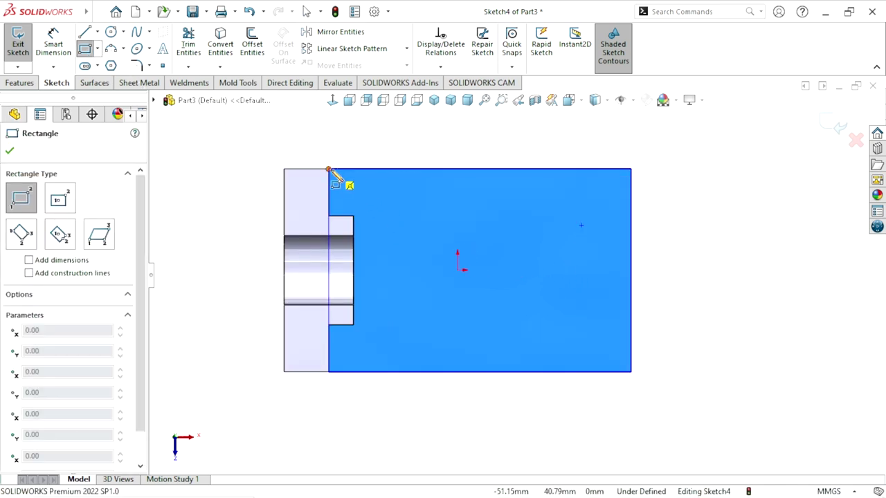
{"action": "left_click", "coordinate": [328, 169]}
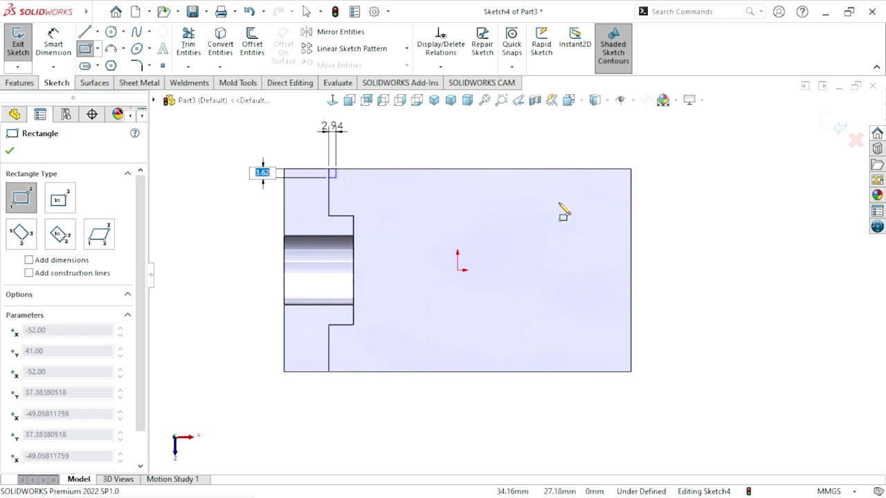
{"action": "left_click", "coordinate": [631, 202]}
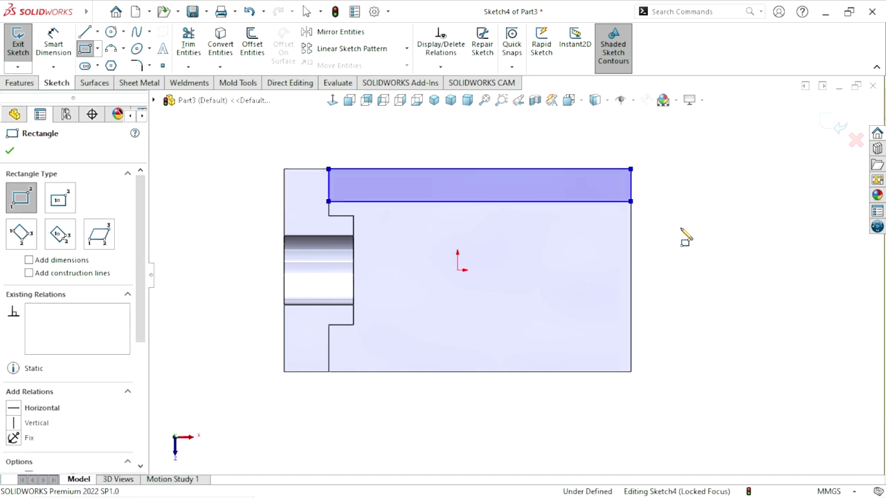
{"action": "right_click", "coordinate": [686, 236]}
{"action": "left_click", "coordinate": [684, 216]}
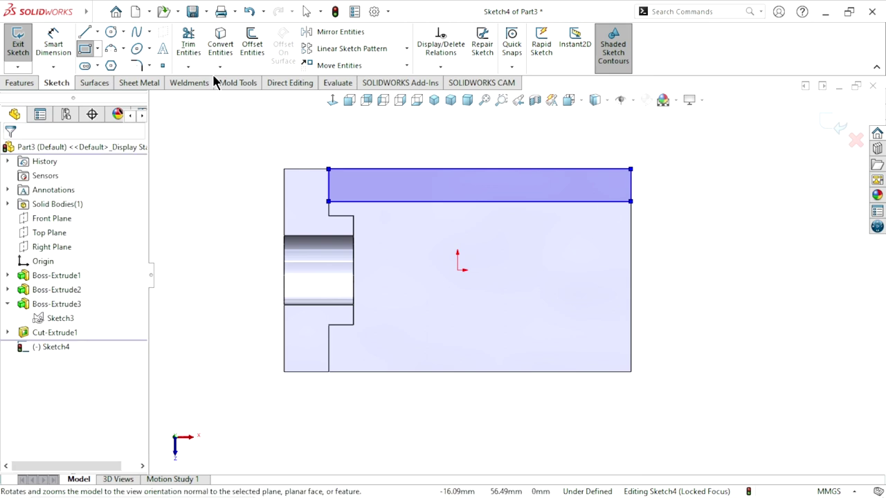
Step: Dimension the strip's right edge to a 12 mm height
{"action": "left_click", "coordinate": [50, 61]}
{"action": "left_click", "coordinate": [630, 195]}
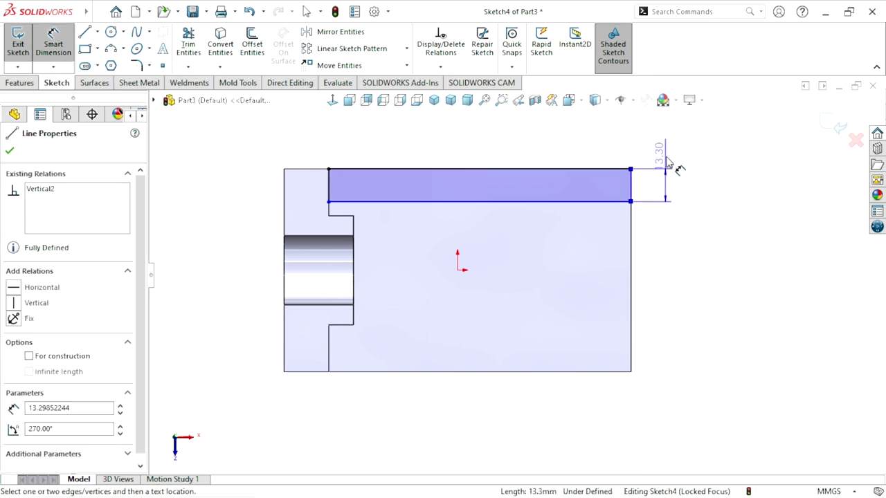
{"action": "left_click", "coordinate": [665, 146]}
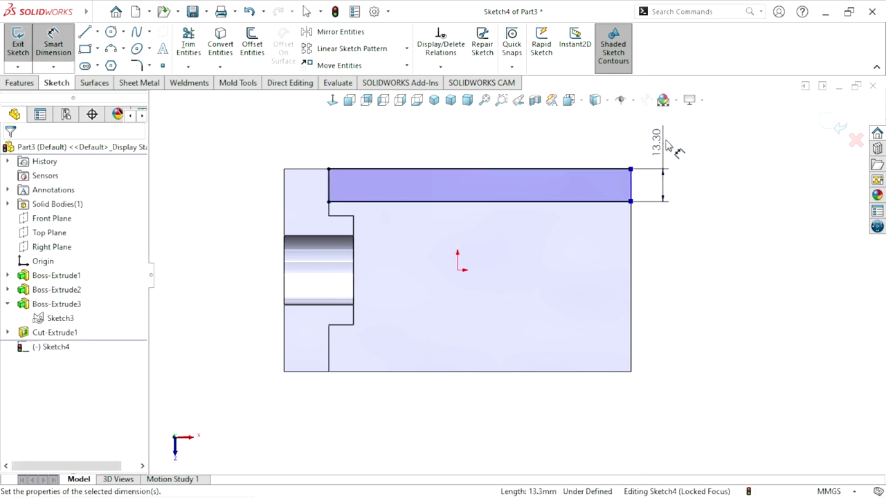
{"action": "type", "text": "12"}
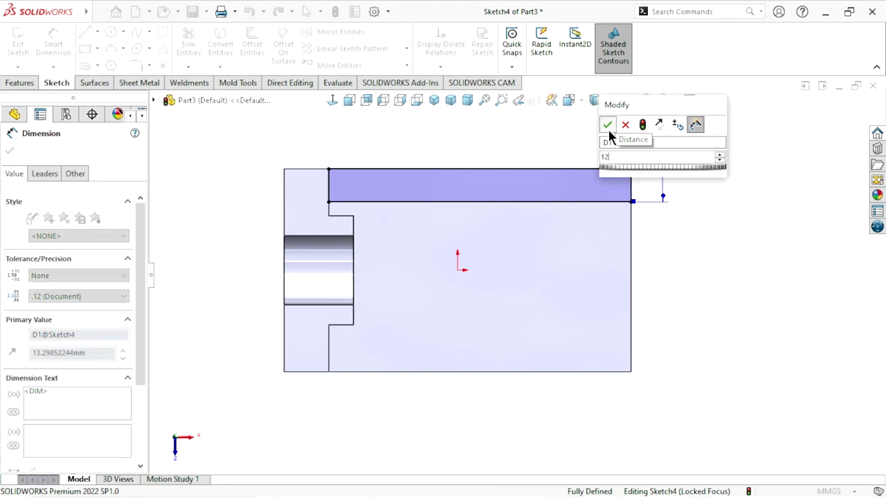
{"action": "left_click", "coordinate": [609, 129]}
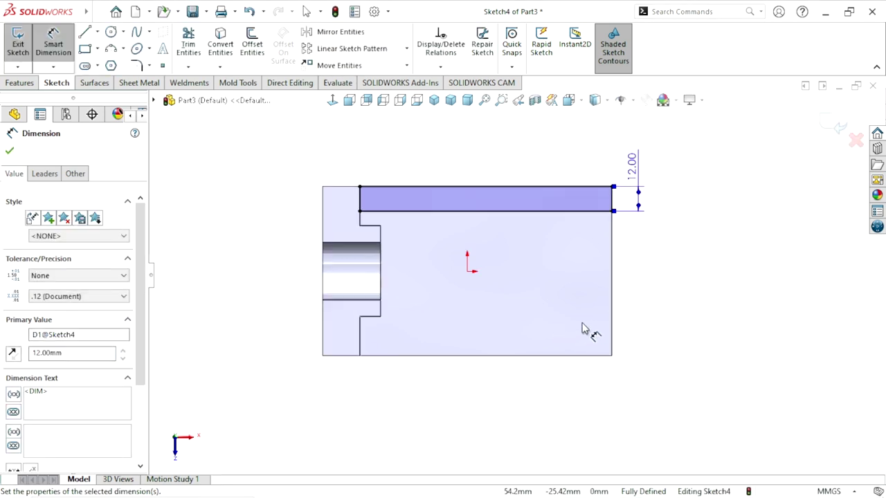
{"action": "scroll", "coordinate": [593, 287], "scroll_direction": "down", "scroll_amount": 1}
{"action": "left_click", "coordinate": [10, 151]}
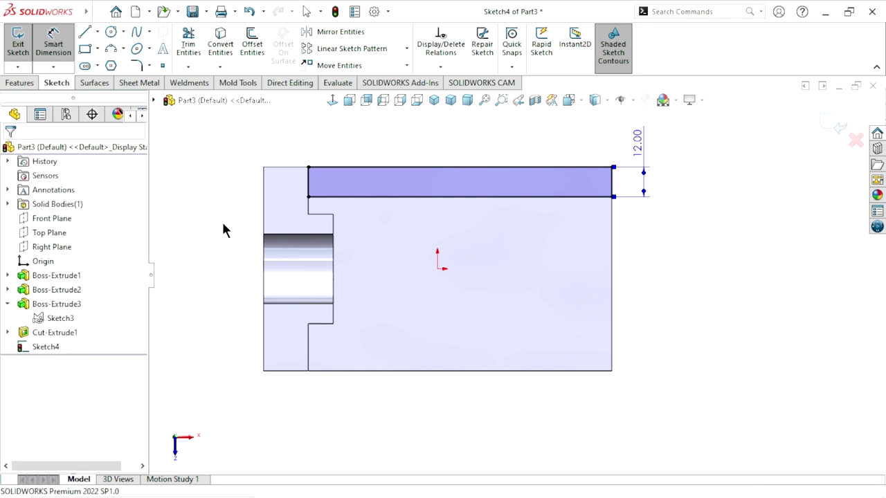
Step: Draw a corner rectangle from the part's top edge down past the 12 mm strip
{"action": "left_click", "coordinate": [20, 83]}
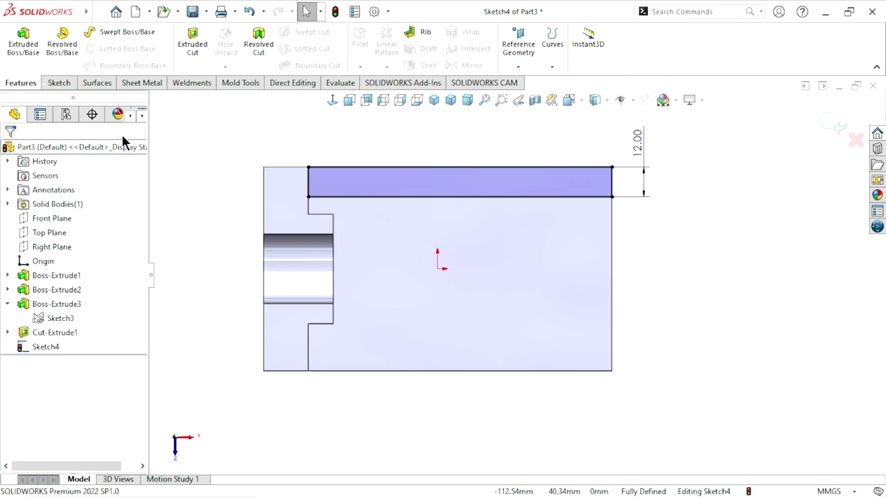
{"action": "left_click", "coordinate": [59, 85]}
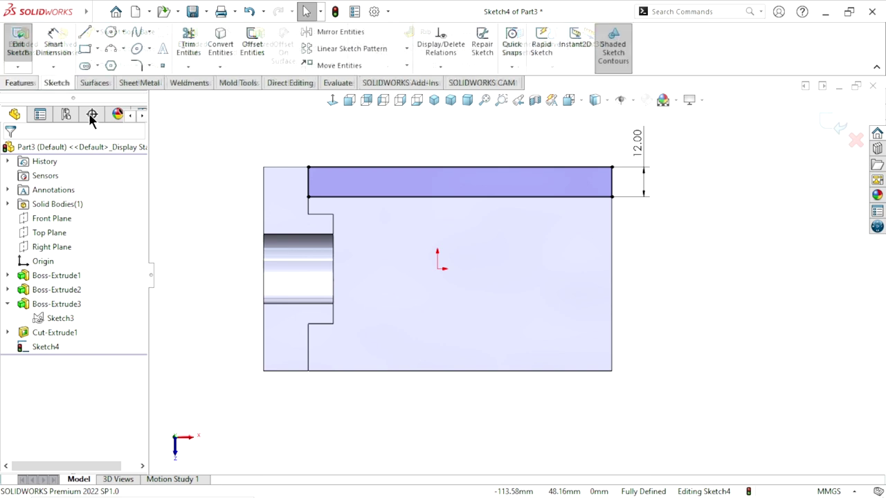
{"action": "left_click", "coordinate": [89, 54]}
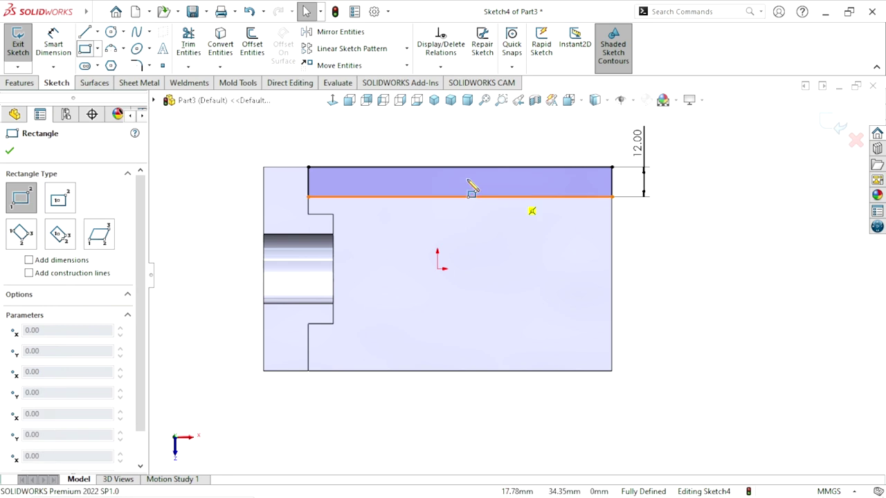
{"action": "left_click", "coordinate": [442, 167]}
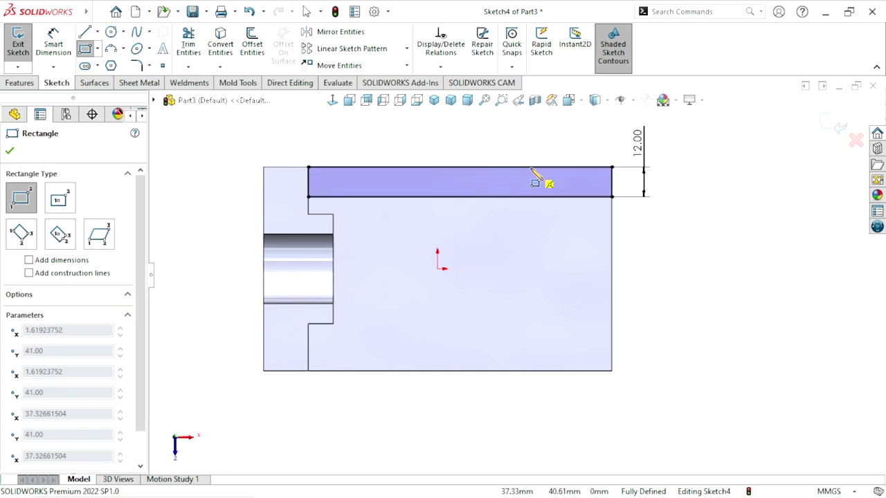
{"action": "left_click", "coordinate": [546, 218]}
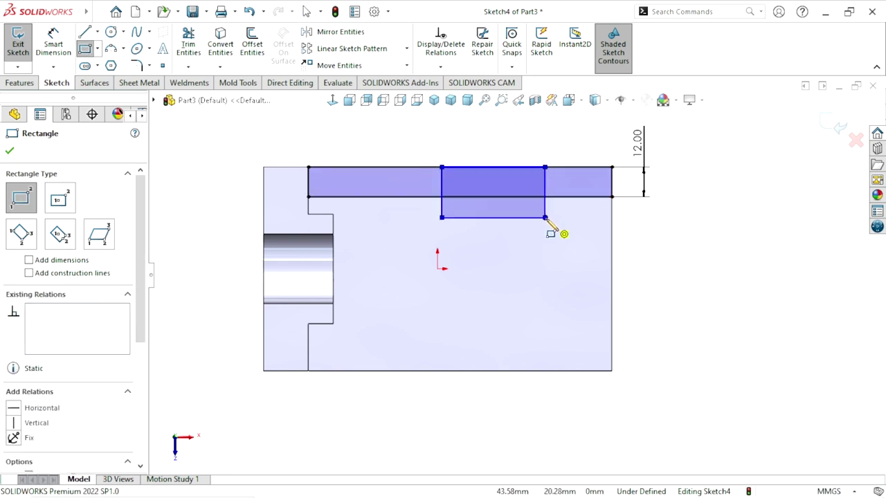
{"action": "right_click", "coordinate": [655, 248]}
{"action": "left_click", "coordinate": [655, 250]}
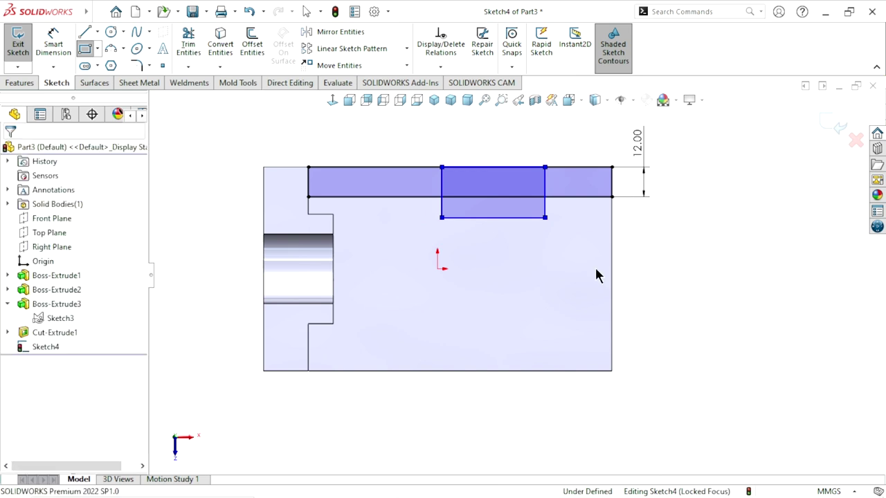
{"action": "scroll", "coordinate": [553, 221], "scroll_direction": "down", "scroll_amount": 1}
{"action": "scroll", "coordinate": [525, 246], "scroll_direction": "up", "scroll_amount": 1}
{"action": "scroll", "coordinate": [496, 204], "scroll_direction": "down", "scroll_amount": 1}
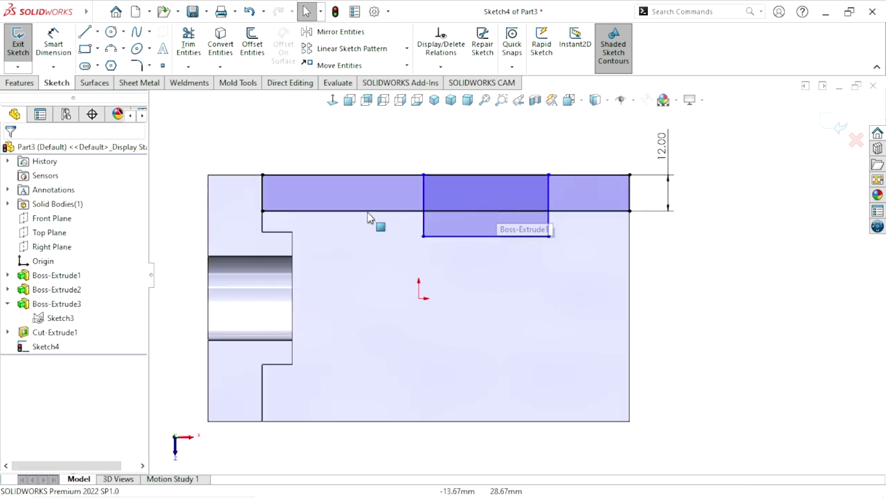
Step: Dimension the rectangle's bottom edge to a 50 mm width
{"action": "left_click", "coordinate": [59, 52]}
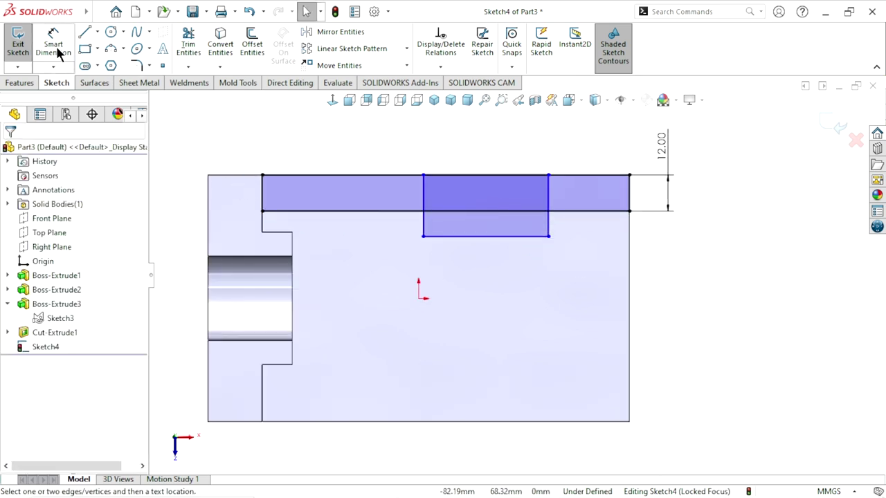
{"action": "left_click", "coordinate": [482, 175]}
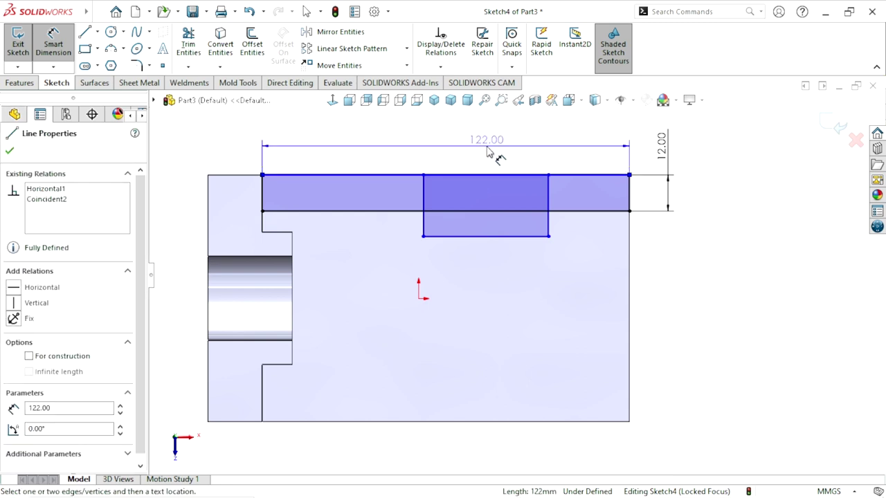
{"action": "key", "text": "Escape"}
{"action": "left_click", "coordinate": [478, 238]}
{"action": "left_click", "coordinate": [489, 275]}
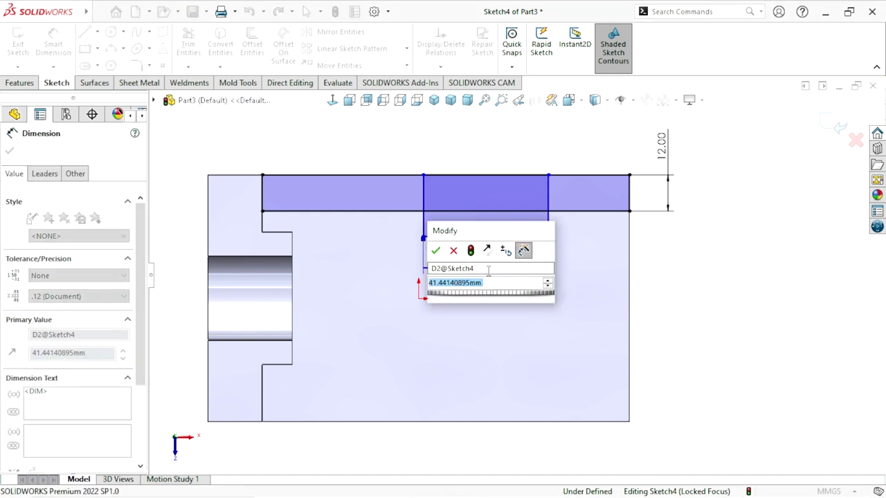
{"action": "type", "text": "50"}
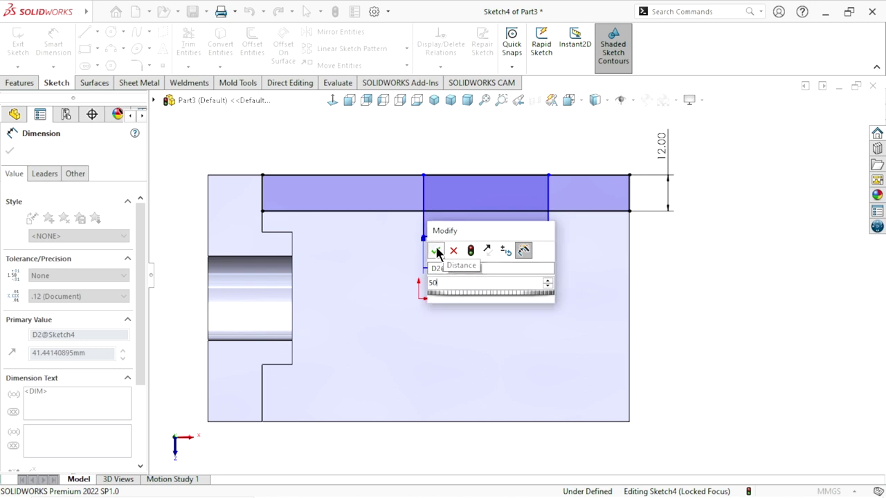
{"action": "left_click", "coordinate": [436, 251]}
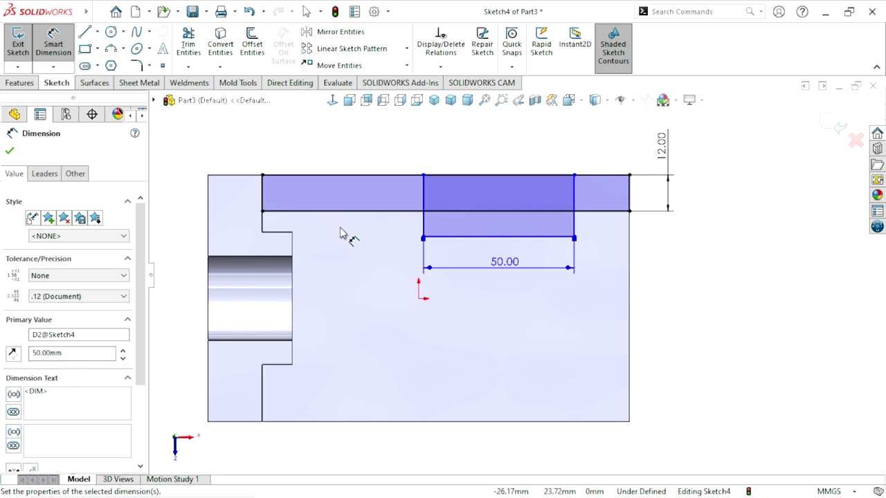
Step: Locate the rectangle 90 mm from the part's left edge
{"action": "left_click", "coordinate": [209, 209]}
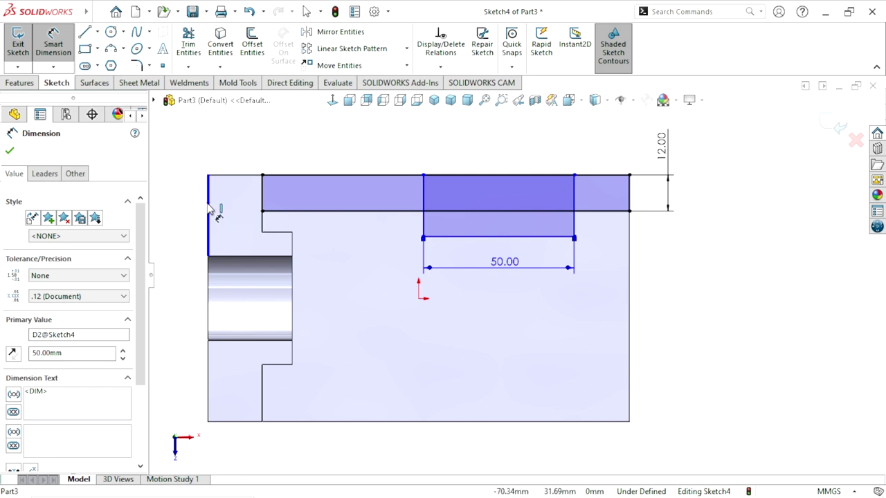
{"action": "left_click", "coordinate": [499, 236]}
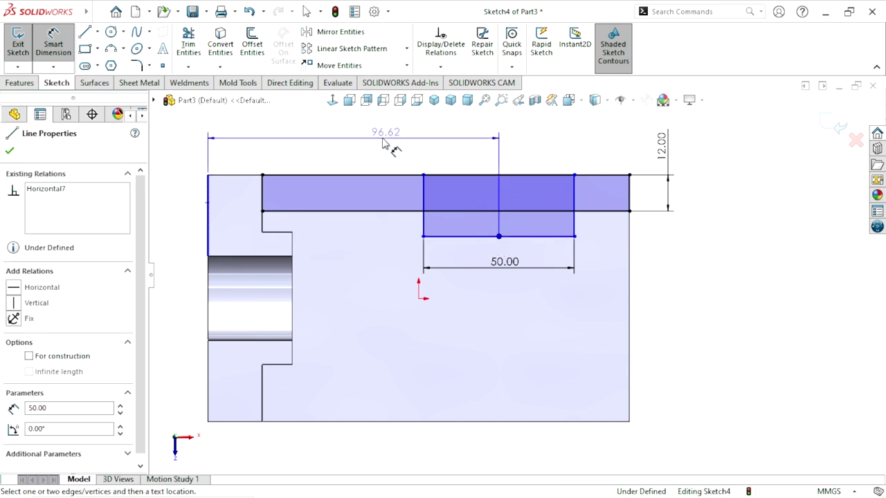
{"action": "left_click", "coordinate": [360, 149]}
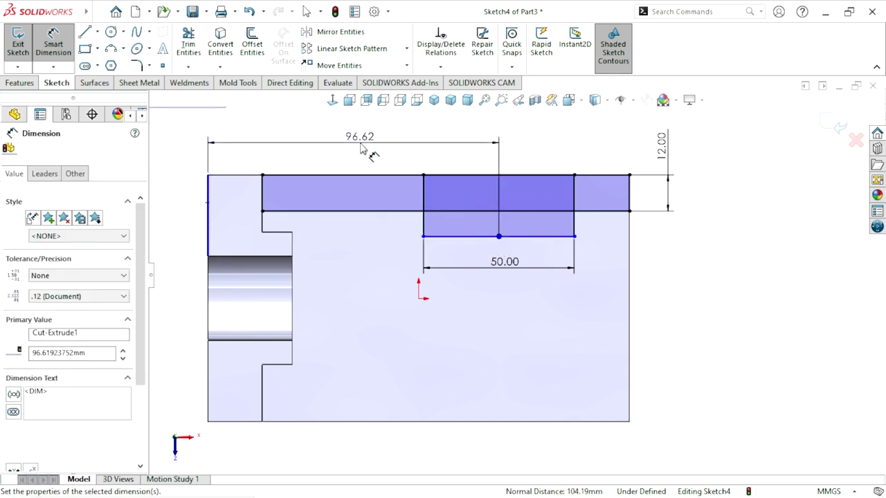
{"action": "type", "text": "90"}
{"action": "left_click", "coordinate": [305, 128]}
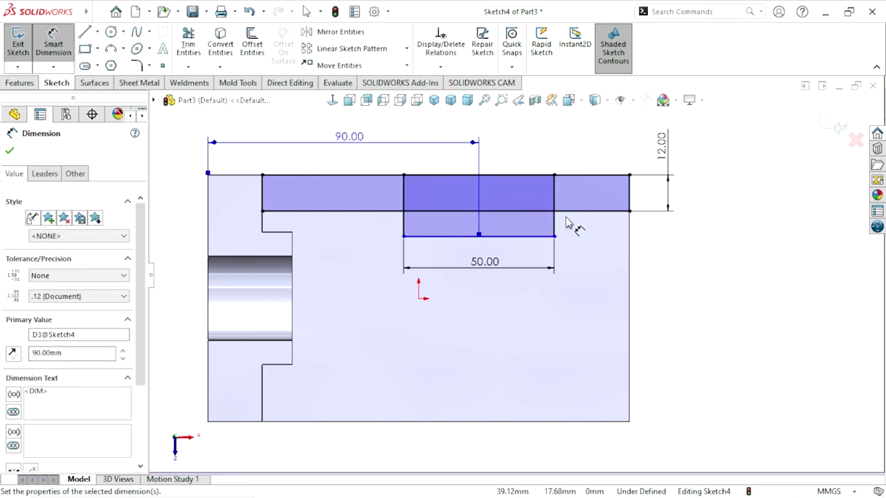
Step: Dimension the rectangle's right edge to 22 mm deep, fully defining Sketch4
{"action": "left_click", "coordinate": [554, 211]}
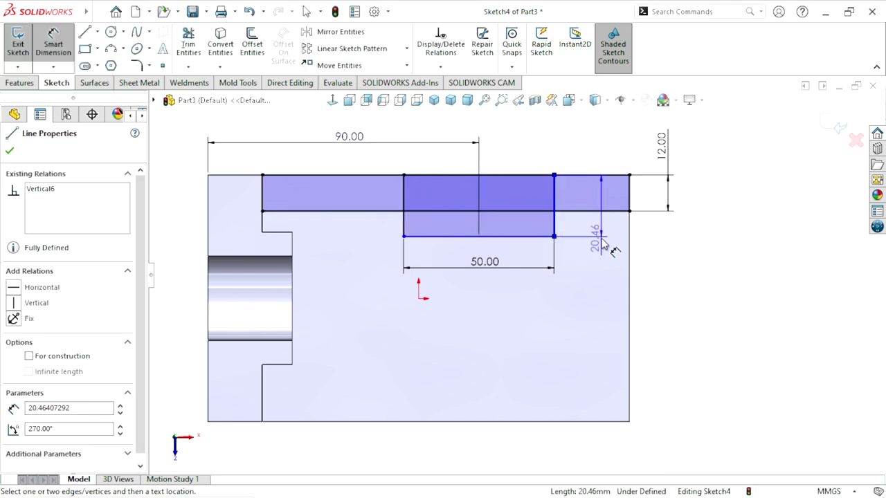
{"action": "key", "text": "Escape"}
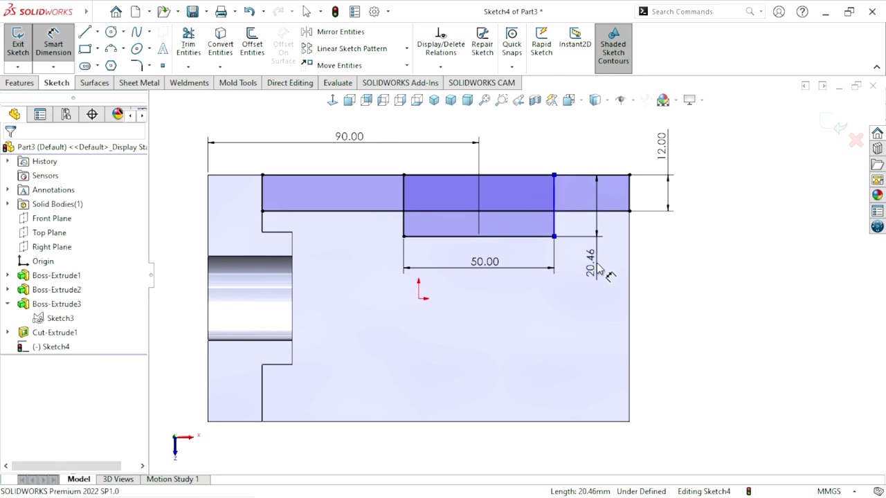
{"action": "left_click", "coordinate": [602, 272]}
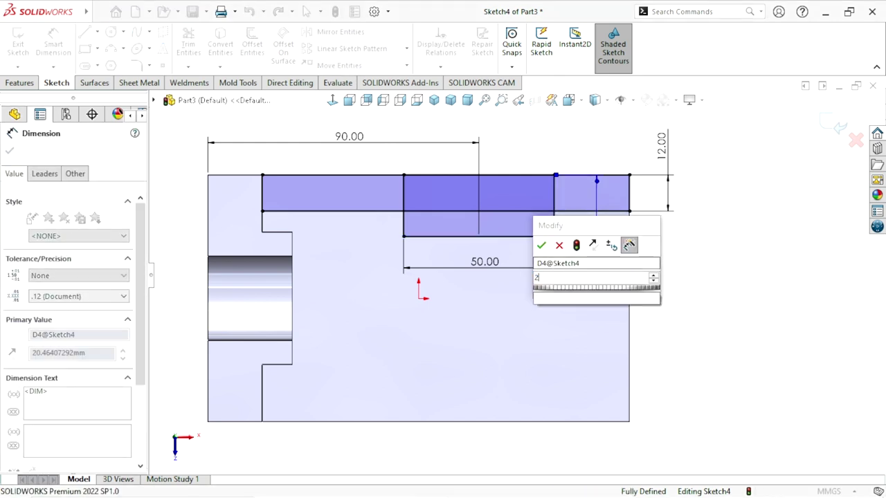
{"action": "type", "text": "22"}
{"action": "left_click", "coordinate": [543, 243]}
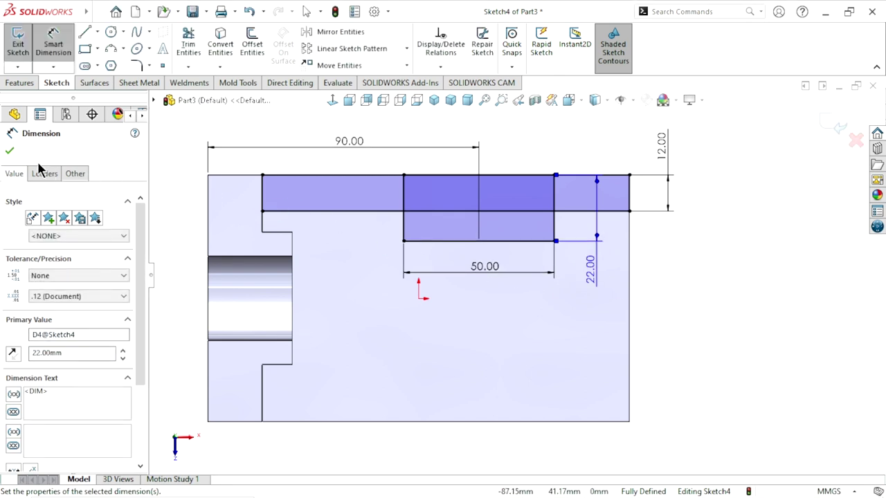
{"action": "left_click", "coordinate": [9, 151]}
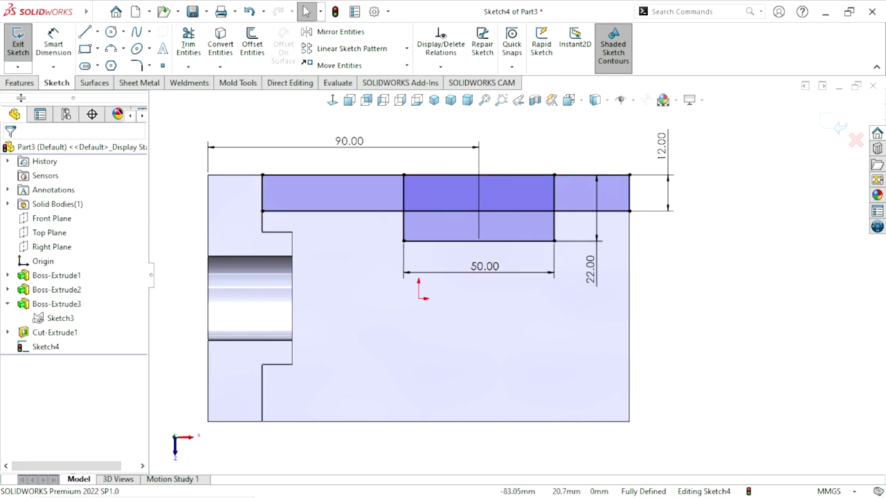
{"action": "left_click", "coordinate": [21, 82]}
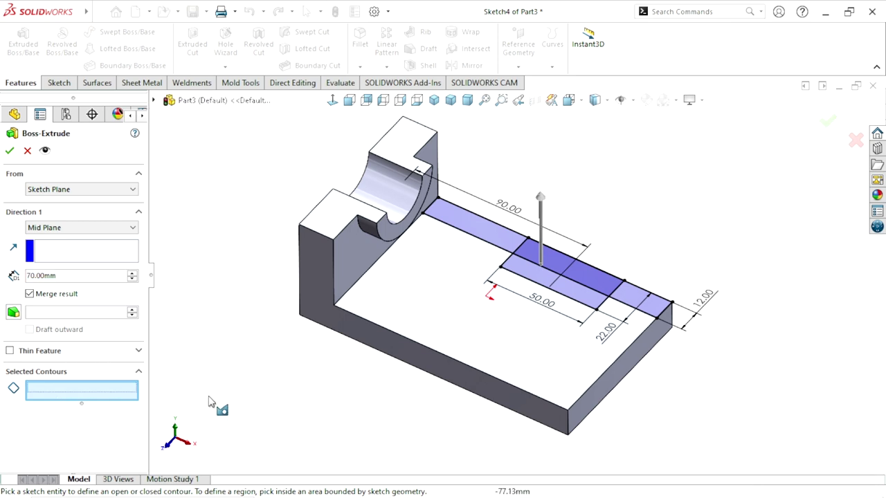
Step: Extrude the three Sketch4 strip regions Blind 15 mm in one direction as Boss-Extrude4
{"action": "scroll", "coordinate": [561, 292], "scroll_direction": "down", "scroll_amount": 3}
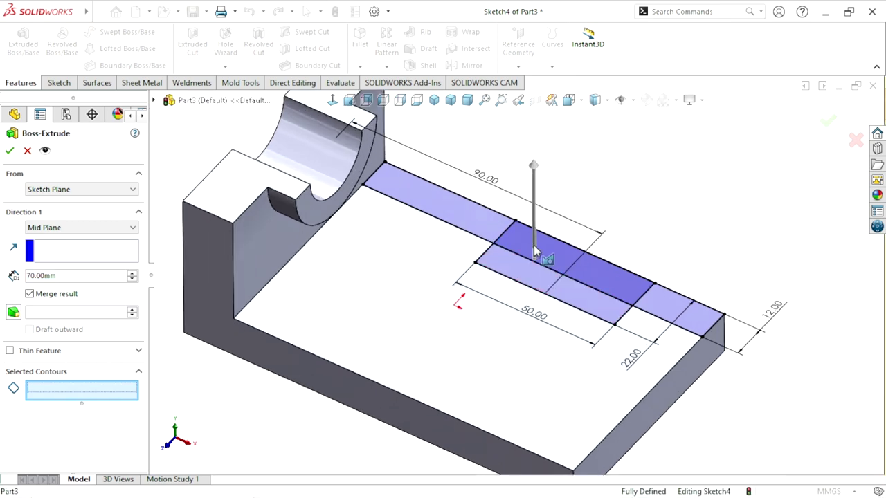
{"action": "left_click", "coordinate": [535, 251]}
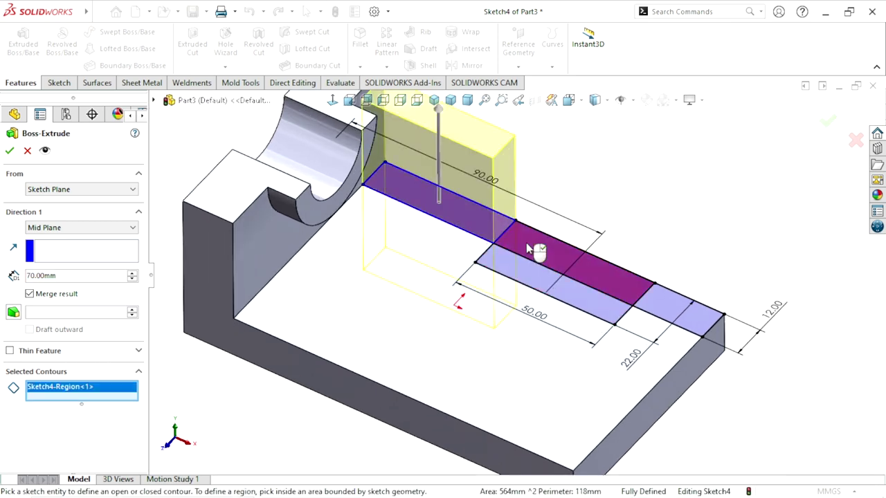
{"action": "left_click", "coordinate": [677, 308]}
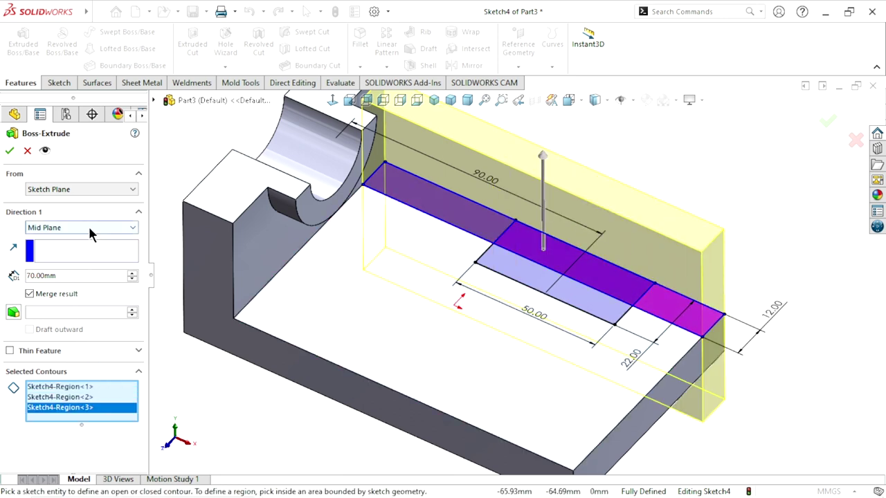
{"action": "left_click", "coordinate": [92, 227]}
{"action": "left_click", "coordinate": [74, 239]}
{"action": "left_click", "coordinate": [79, 274]}
{"action": "left_click_drag", "start_coordinate": [99, 275], "coordinate": [15, 274]}
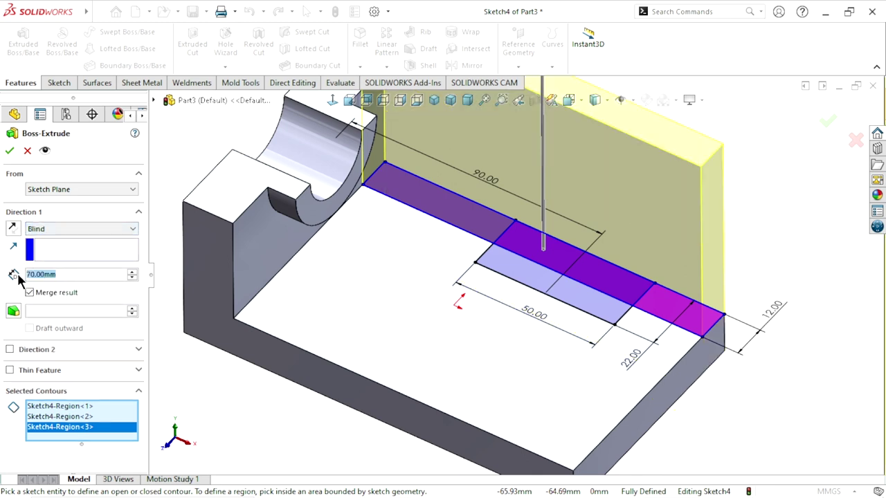
{"action": "type", "text": "15"}
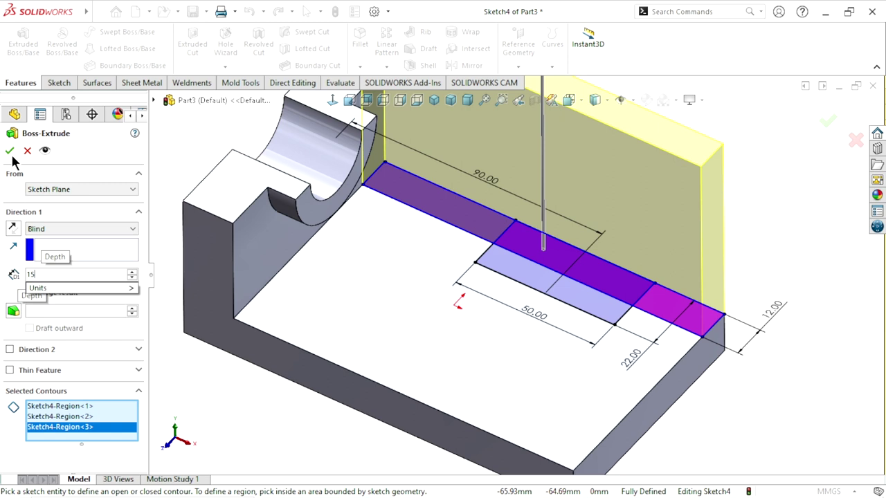
{"action": "key", "text": "Return"}
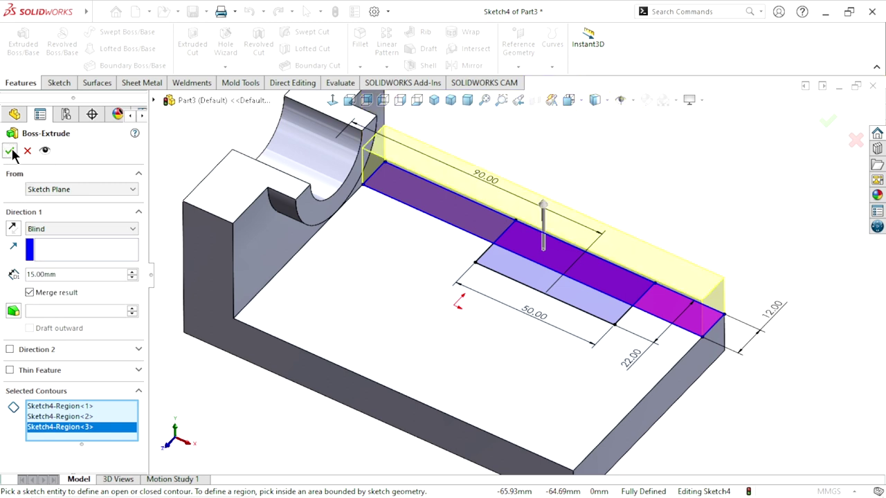
{"action": "left_click", "coordinate": [9, 152]}
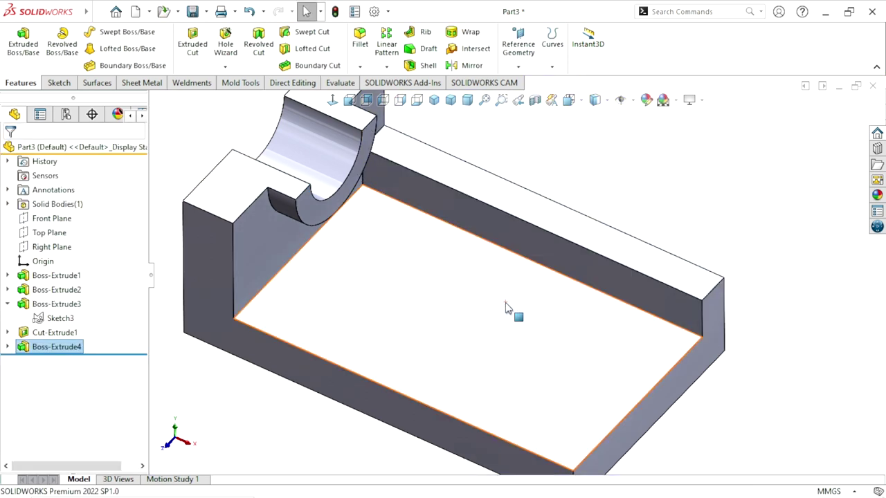
Step: Select Sketch4 under Boss-Extrude4 to reuse it for a new boss extrusion
{"action": "scroll", "coordinate": [505, 308], "scroll_direction": "up", "scroll_amount": 4}
{"action": "mouse_move", "coordinate": [588, 293]}
{"action": "middle_mouse_down"}
{"action": "mouse_move", "coordinate": [528, 275]}
{"action": "mouse_move", "coordinate": [508, 314]}
{"action": "mouse_move", "coordinate": [558, 301]}
{"action": "mouse_move", "coordinate": [561, 291]}
{"action": "middle_mouse_up"}
{"action": "scroll", "coordinate": [561, 291], "scroll_direction": "down", "scroll_amount": 5}
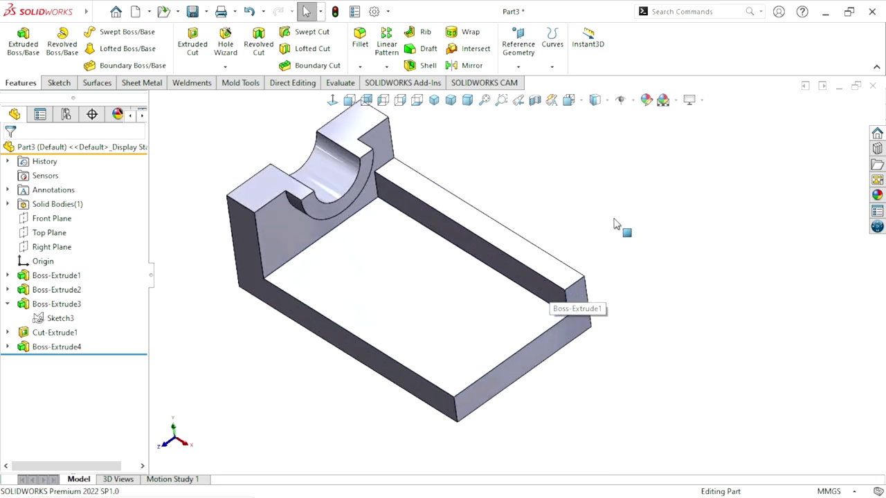
{"action": "left_click", "coordinate": [7, 347]}
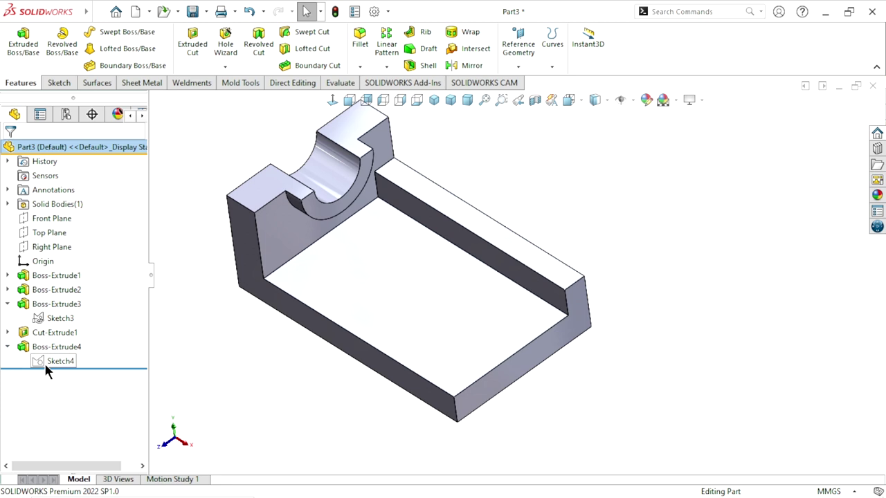
{"action": "left_click", "coordinate": [45, 362]}
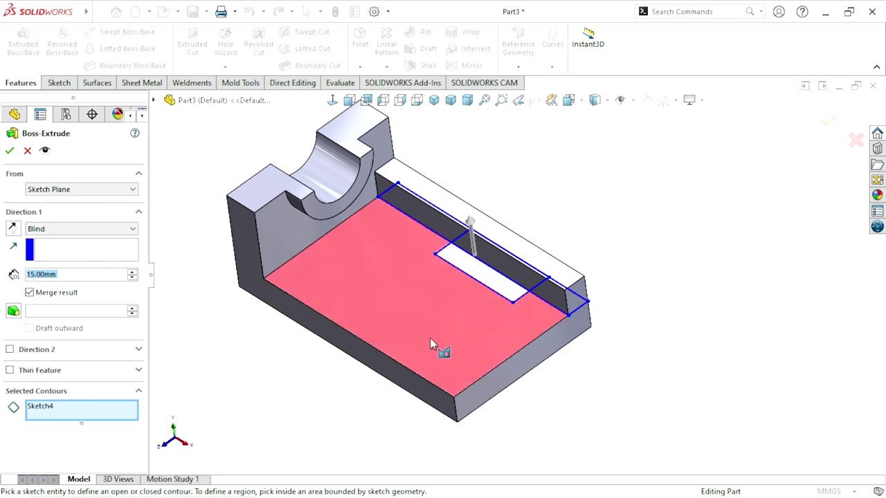
{"action": "scroll", "coordinate": [509, 278], "scroll_direction": "up", "scroll_amount": 4}
{"action": "scroll", "coordinate": [510, 278], "scroll_direction": "down", "scroll_amount": 3}
{"action": "mouse_move", "coordinate": [509, 278]}
{"action": "middle_mouse_down"}
{"action": "mouse_move", "coordinate": [567, 225]}
{"action": "mouse_move", "coordinate": [579, 247]}
{"action": "middle_mouse_up"}
{"action": "scroll", "coordinate": [553, 311], "scroll_direction": "up", "scroll_amount": 2}
{"action": "scroll", "coordinate": [521, 264], "scroll_direction": "down", "scroll_amount": 3}
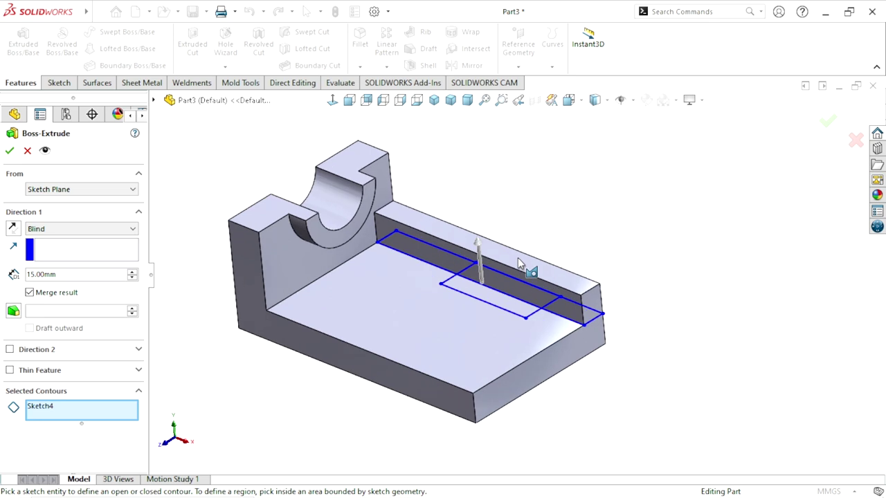
Step: Limit the extrusion to Sketch4-Region<1> and Region<2> as Selected Contours, previewing at 15 mm
{"action": "left_click", "coordinate": [67, 409]}
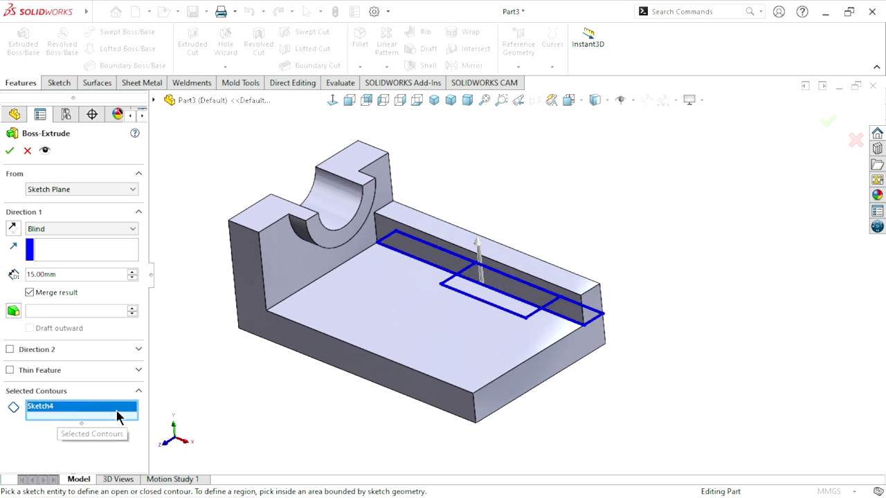
{"action": "left_click", "coordinate": [512, 311]}
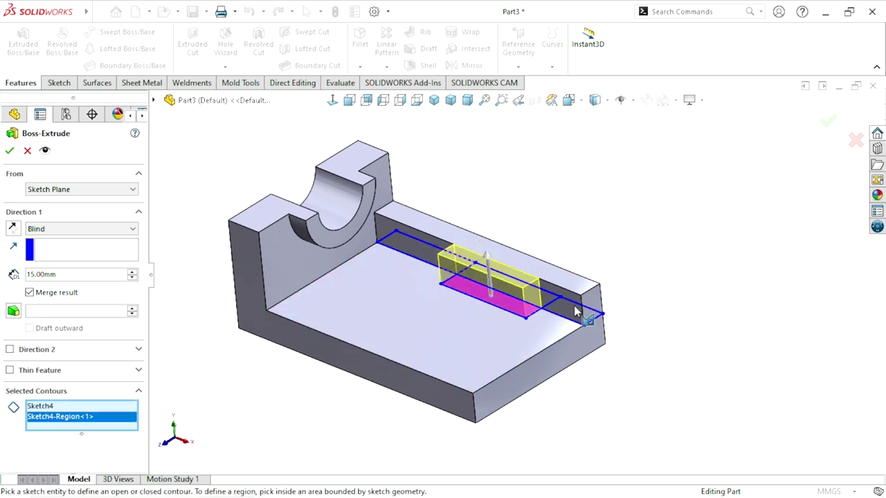
{"action": "left_click", "coordinate": [551, 303]}
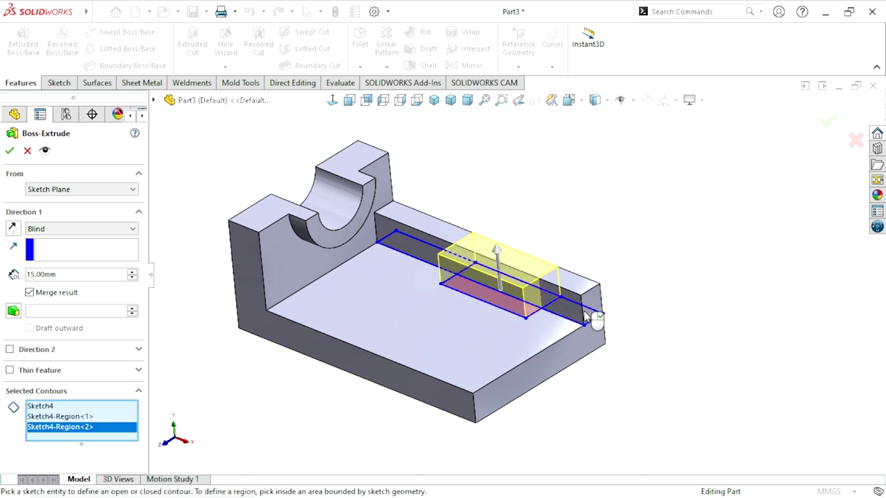
{"action": "middle_click_drag", "start_coordinate": [623, 301], "coordinate": [617, 312]}
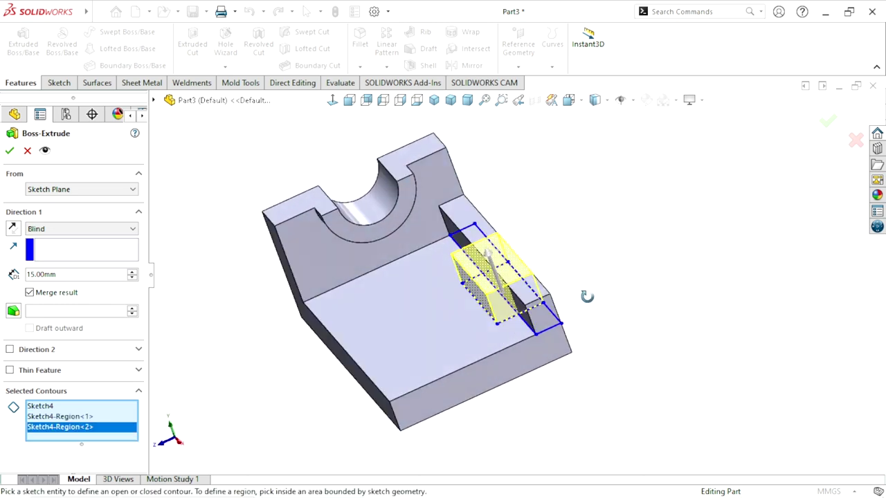
{"action": "scroll", "coordinate": [609, 326], "scroll_direction": "up", "scroll_amount": 3}
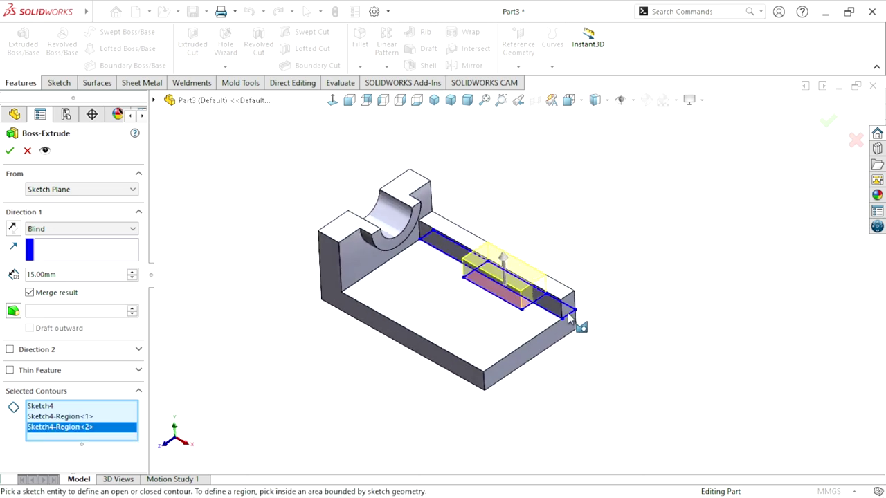
{"action": "scroll", "coordinate": [559, 315], "scroll_direction": "down", "scroll_amount": 1}
{"action": "scroll", "coordinate": [553, 315], "scroll_direction": "down", "scroll_amount": 2}
{"action": "scroll", "coordinate": [532, 315], "scroll_direction": "up", "scroll_amount": 1}
{"action": "scroll", "coordinate": [498, 280], "scroll_direction": "down", "scroll_amount": 1}
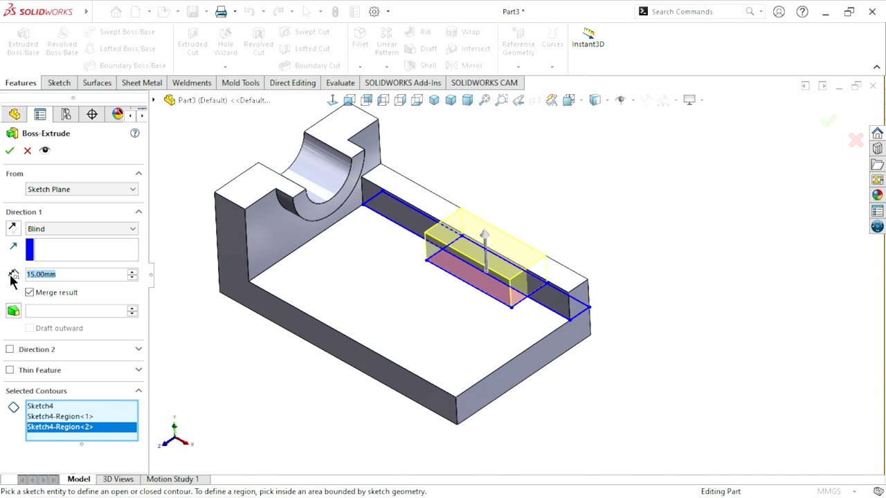
Step: Extrude the two Sketch4 regions 75 mm as Boss-Extrude5
{"action": "type", "text": "75"}
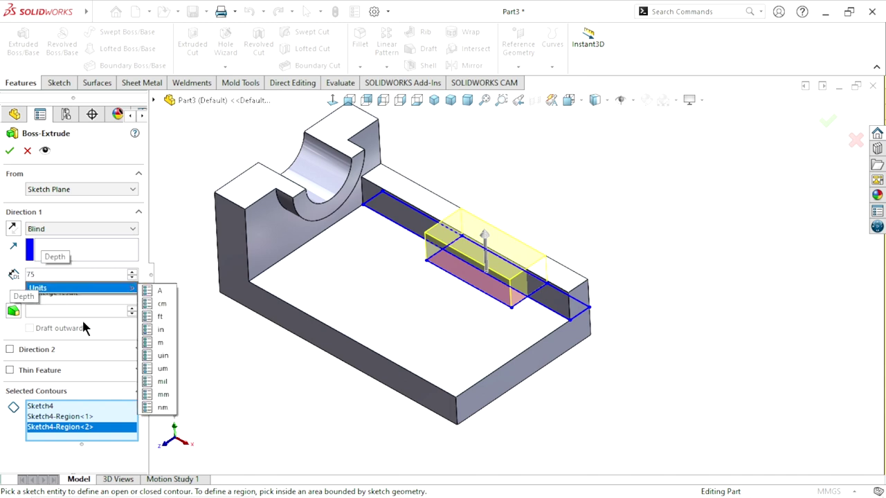
{"action": "left_click", "coordinate": [251, 342]}
{"action": "middle_click_drag", "start_coordinate": [315, 356], "coordinate": [313, 333]}
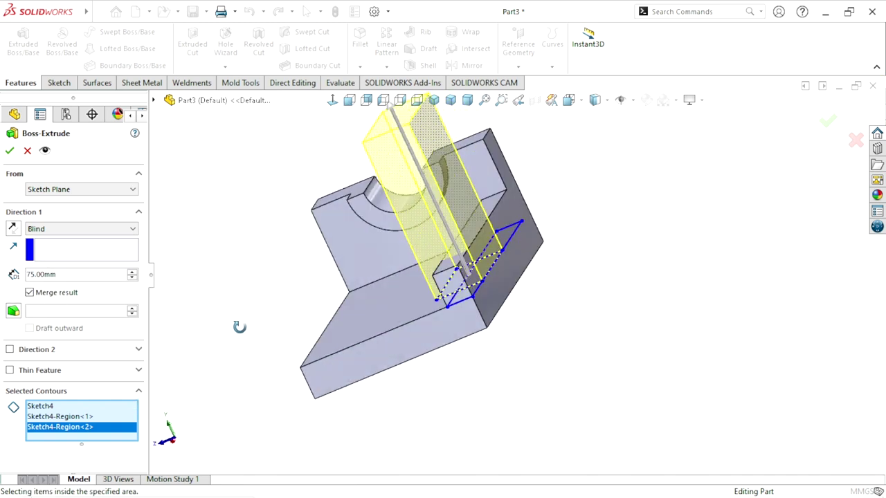
{"action": "key", "text": "z"}
{"action": "key", "text": "z"}
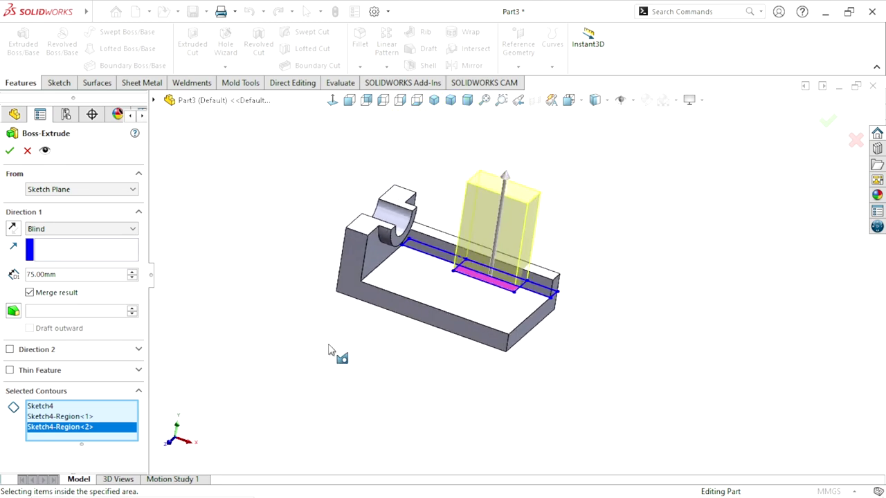
{"action": "scroll", "coordinate": [358, 246], "scroll_direction": "down", "scroll_amount": 1}
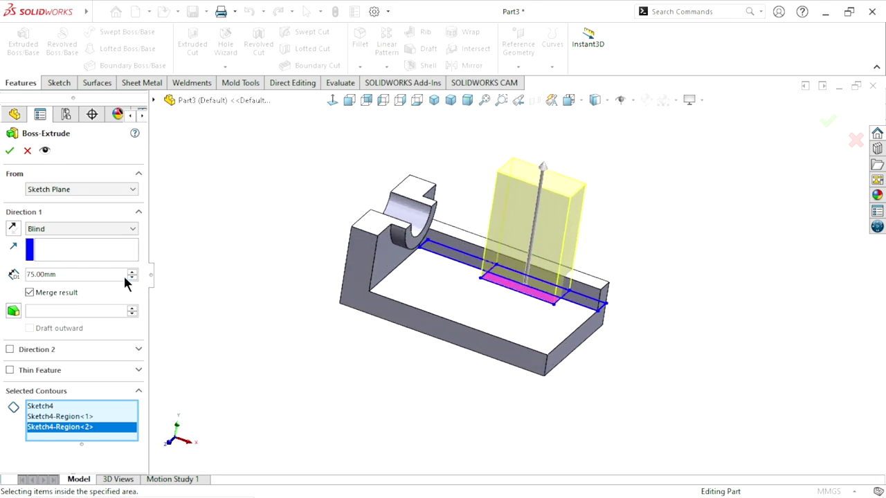
{"action": "left_click", "coordinate": [10, 150]}
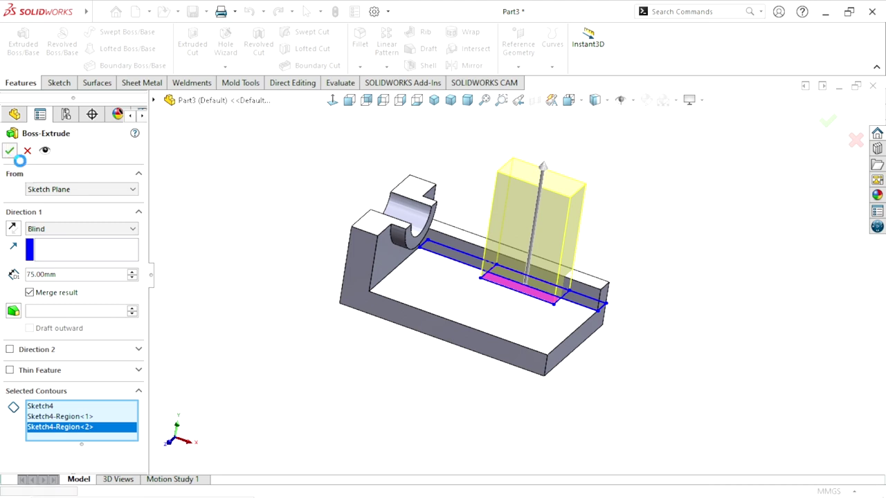
Step: Orbit the part to inspect the new tall upright block
{"action": "mouse_move", "coordinate": [597, 319]}
{"action": "middle_mouse_down"}
{"action": "mouse_move", "coordinate": [573, 333]}
{"action": "mouse_move", "coordinate": [601, 367]}
{"action": "mouse_move", "coordinate": [620, 286]}
{"action": "middle_mouse_up"}
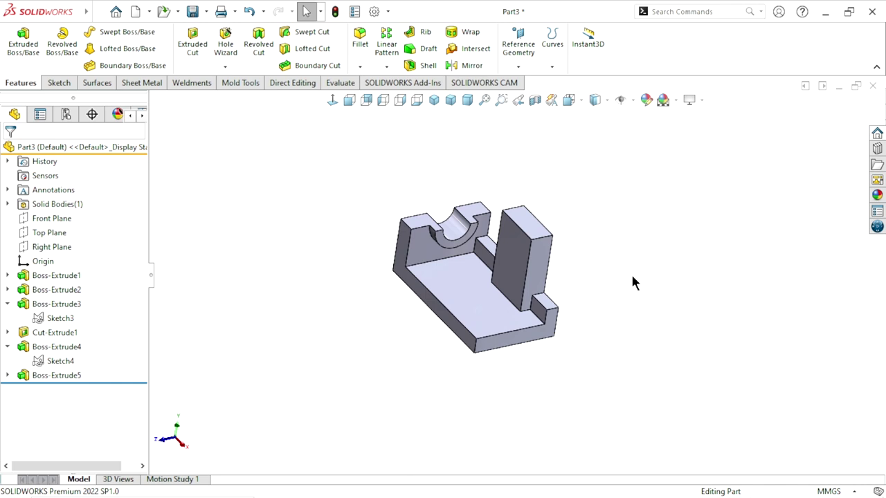
{"action": "mouse_move", "coordinate": [643, 282]}
{"action": "middle_mouse_down"}
{"action": "mouse_move", "coordinate": [610, 266]}
{"action": "mouse_move", "coordinate": [580, 222]}
{"action": "middle_mouse_up"}
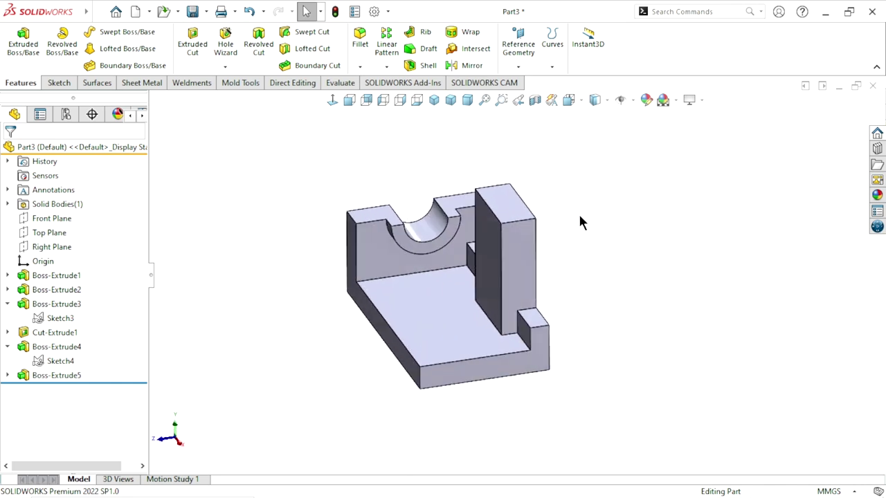
{"action": "mouse_move", "coordinate": [561, 298]}
{"action": "middle_mouse_down"}
{"action": "mouse_move", "coordinate": [593, 291]}
{"action": "mouse_move", "coordinate": [574, 328]}
{"action": "middle_mouse_up"}
{"action": "scroll", "coordinate": [574, 328], "scroll_direction": "up", "scroll_amount": 3}
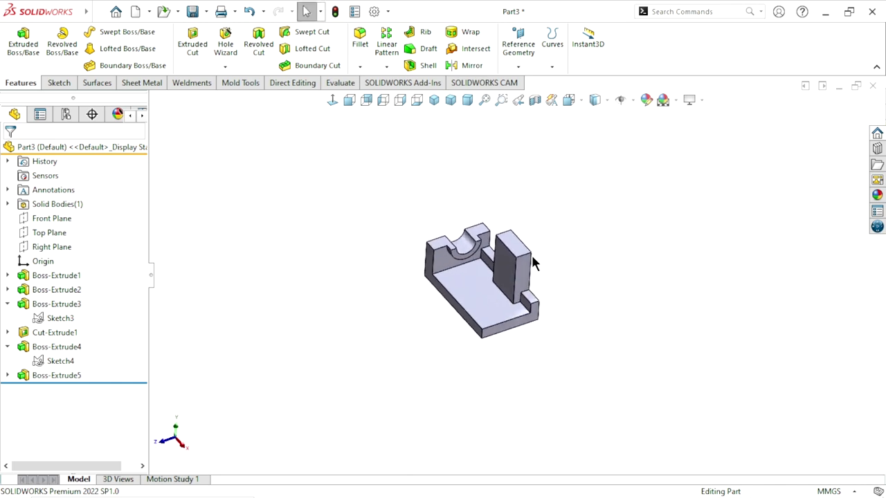
{"action": "scroll", "coordinate": [534, 260], "scroll_direction": "down", "scroll_amount": 5}
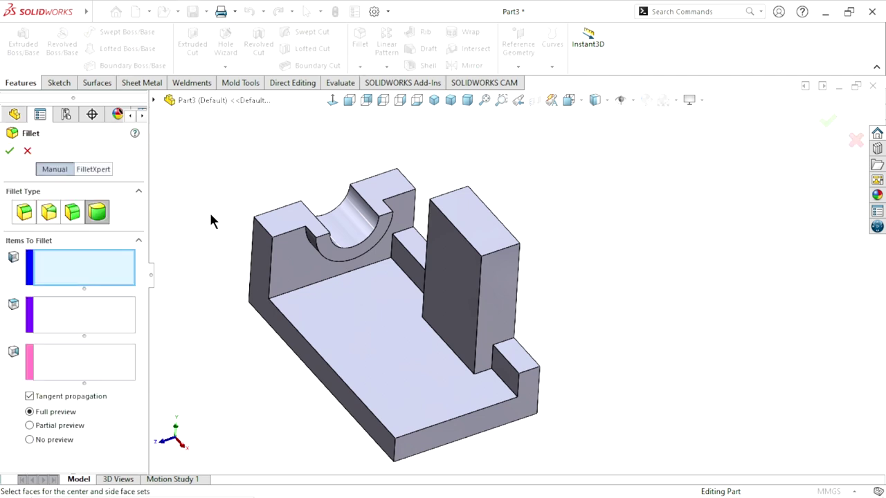
Step: Apply a full round fillet across the upright's side, top and opposite side faces
{"action": "left_click", "coordinate": [499, 270]}
{"action": "left_click", "coordinate": [74, 305]}
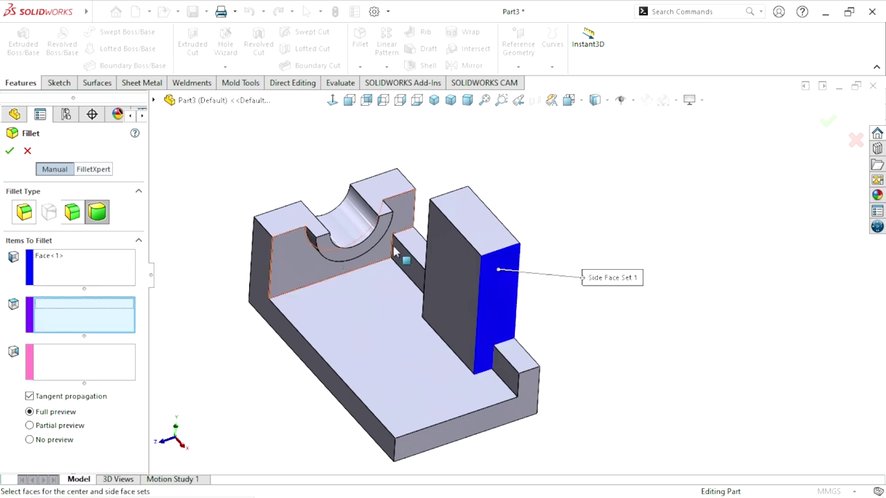
{"action": "left_click", "coordinate": [483, 225]}
{"action": "left_click", "coordinate": [81, 367]}
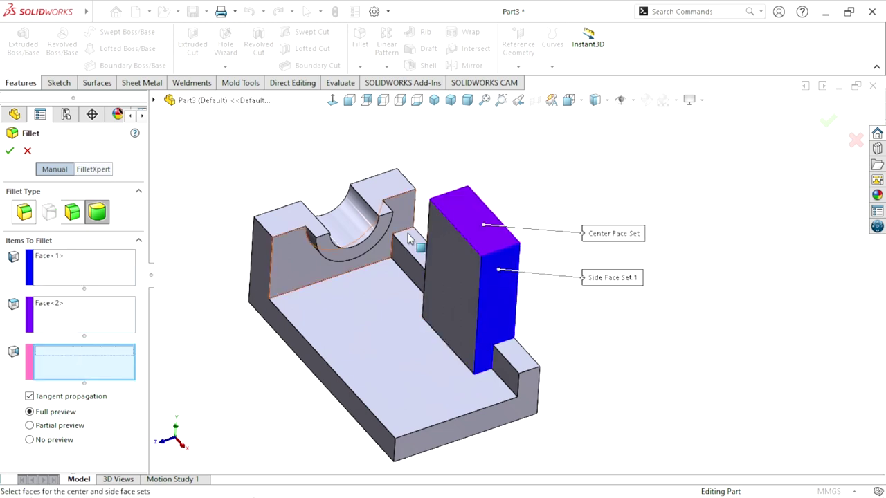
{"action": "middle_click_drag", "start_coordinate": [408, 239], "coordinate": [473, 273]}
{"action": "left_click", "coordinate": [386, 231]}
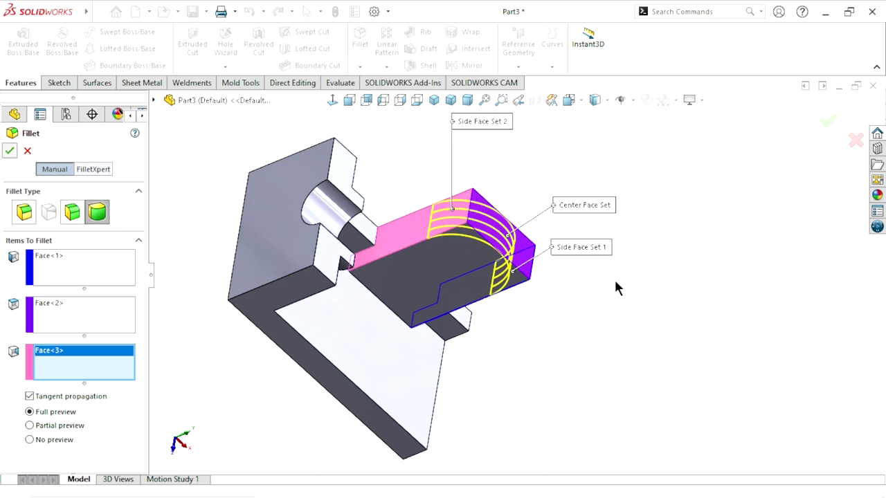
{"action": "key", "text": "Return"}
{"action": "mouse_move", "coordinate": [561, 359]}
{"action": "middle_mouse_down"}
{"action": "mouse_move", "coordinate": [514, 302]}
{"action": "mouse_move", "coordinate": [425, 272]}
{"action": "middle_mouse_up"}
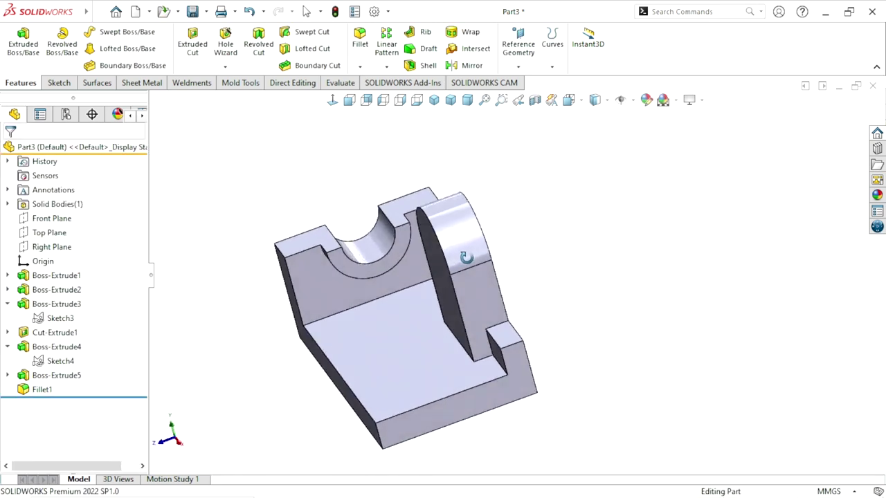
Step: Sketch a circle on the upright's front face, centred on the rounded top's arc
{"action": "left_click", "coordinate": [423, 261]}
{"action": "left_click", "coordinate": [494, 202]}
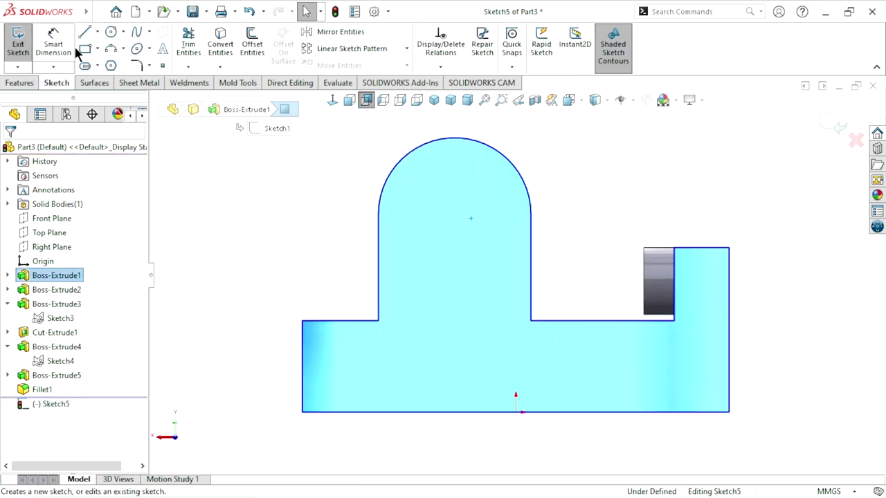
{"action": "key", "text": "c"}
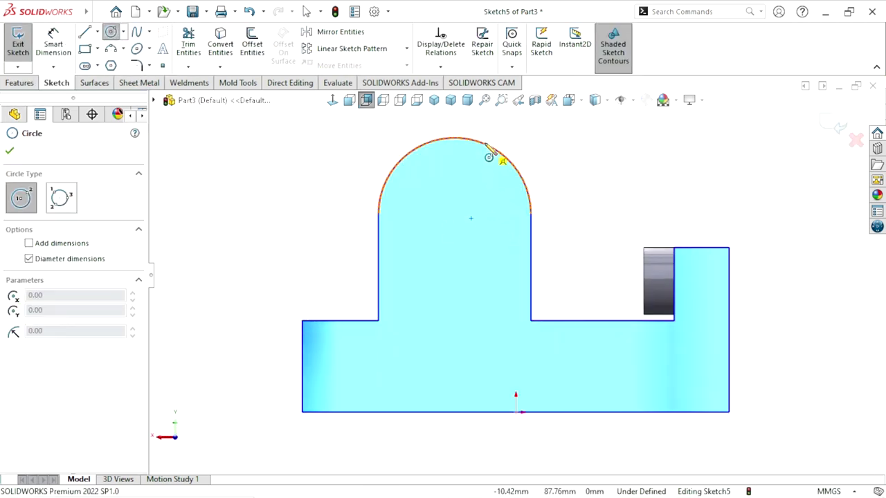
{"action": "left_click", "coordinate": [454, 213]}
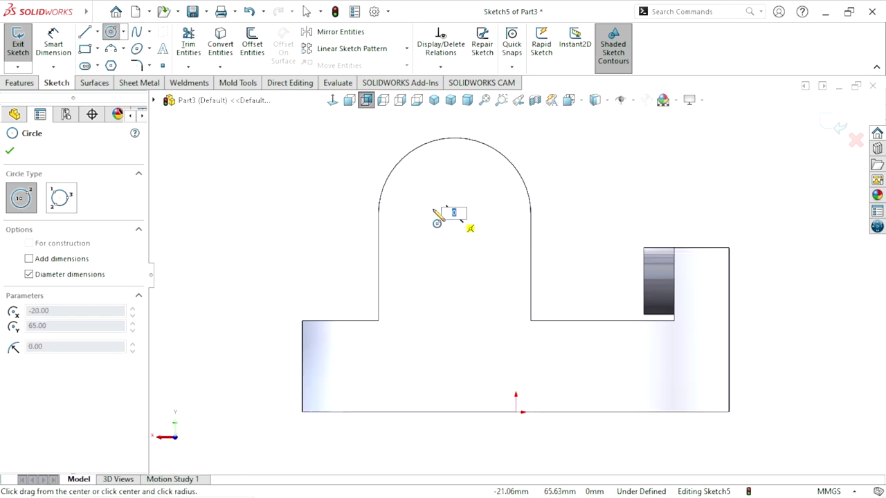
{"action": "left_click", "coordinate": [420, 219]}
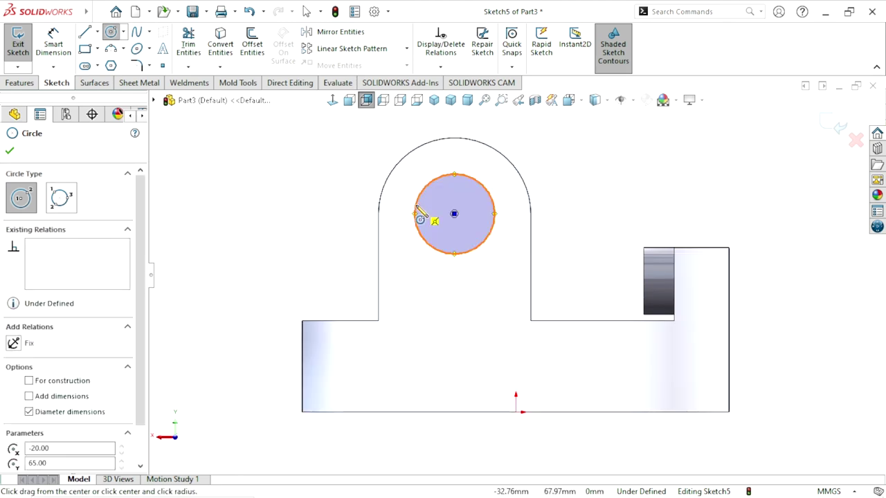
Step: Dimension the circle's diameter to 28 mm
{"action": "left_click", "coordinate": [62, 49]}
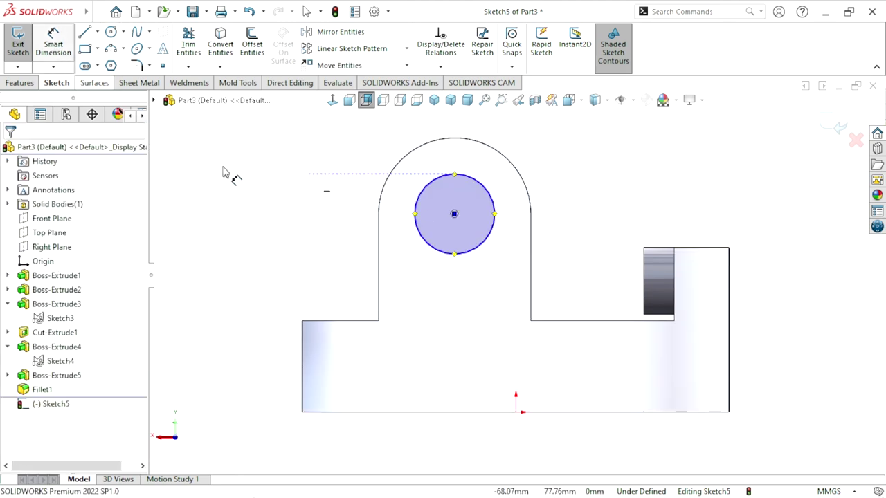
{"action": "left_click", "coordinate": [496, 220]}
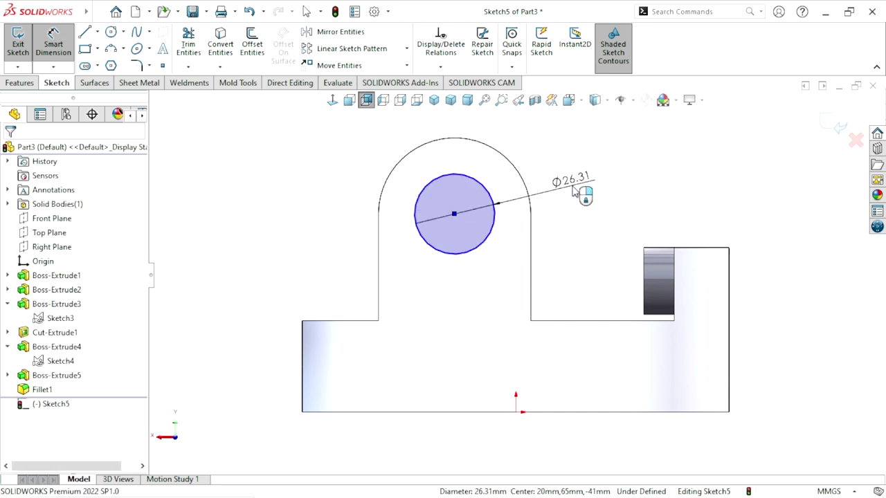
{"action": "left_click", "coordinate": [574, 194]}
{"action": "type", "text": "28"}
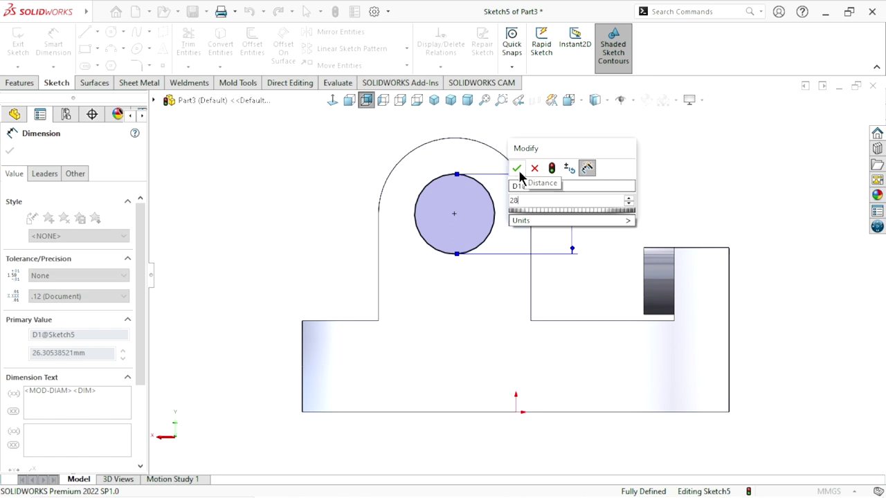
{"action": "left_click", "coordinate": [517, 169]}
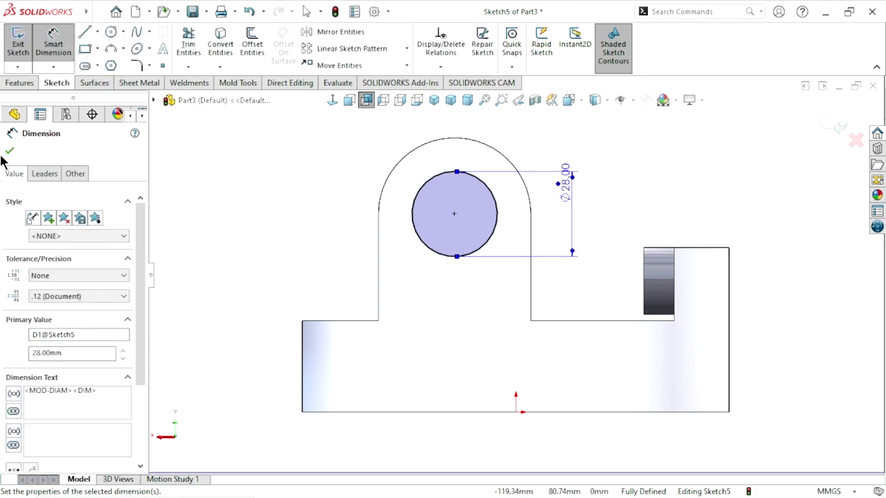
{"action": "left_click", "coordinate": [10, 151]}
Step: Cut the Ø28 circle Through All to bore a hole in the lug as Cut-Extrude2
{"action": "left_click", "coordinate": [19, 83]}
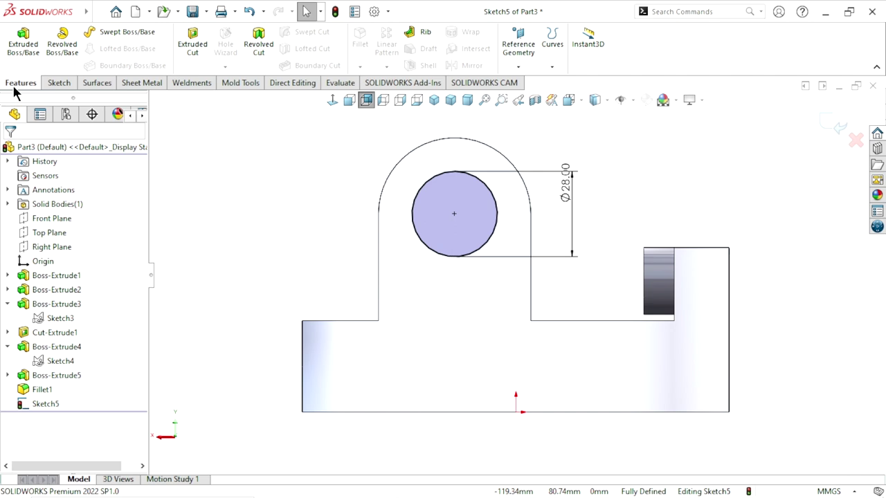
{"action": "left_click", "coordinate": [193, 43]}
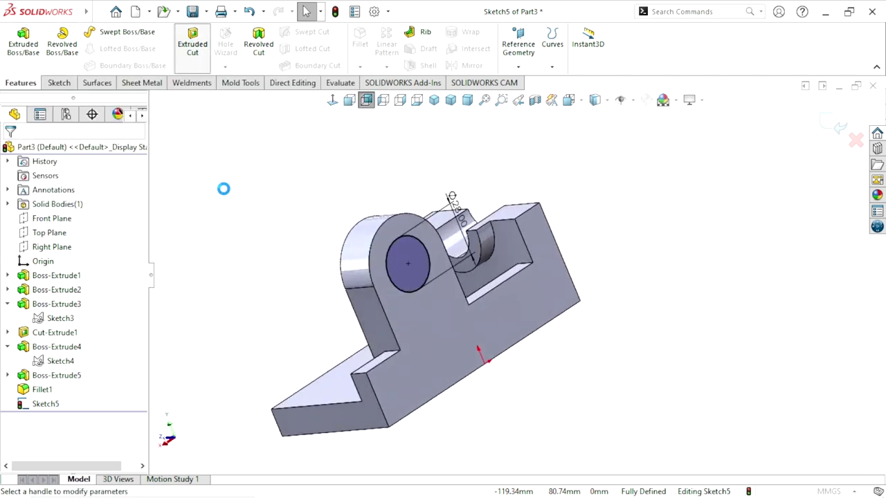
{"action": "left_click", "coordinate": [57, 229]}
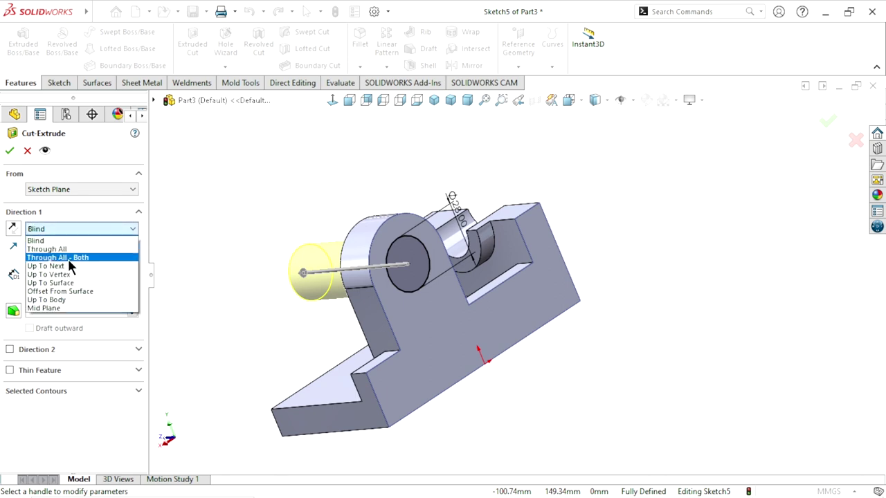
{"action": "left_click", "coordinate": [83, 247]}
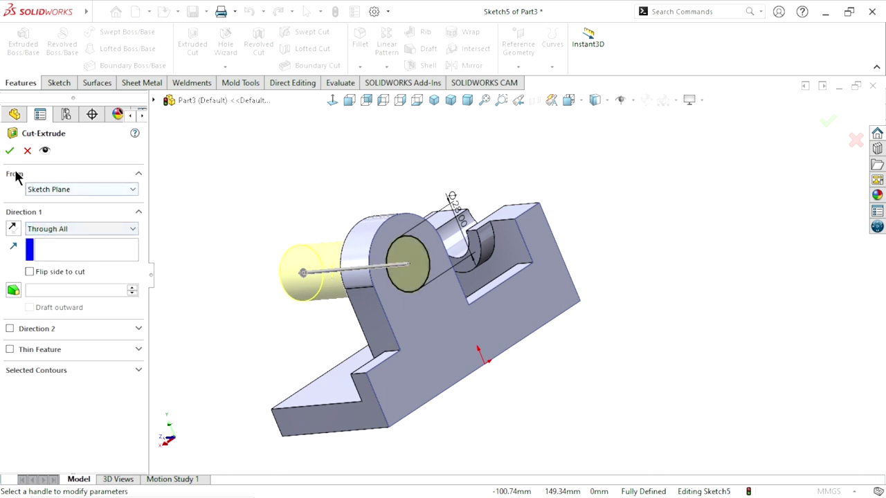
{"action": "key", "text": "Return"}
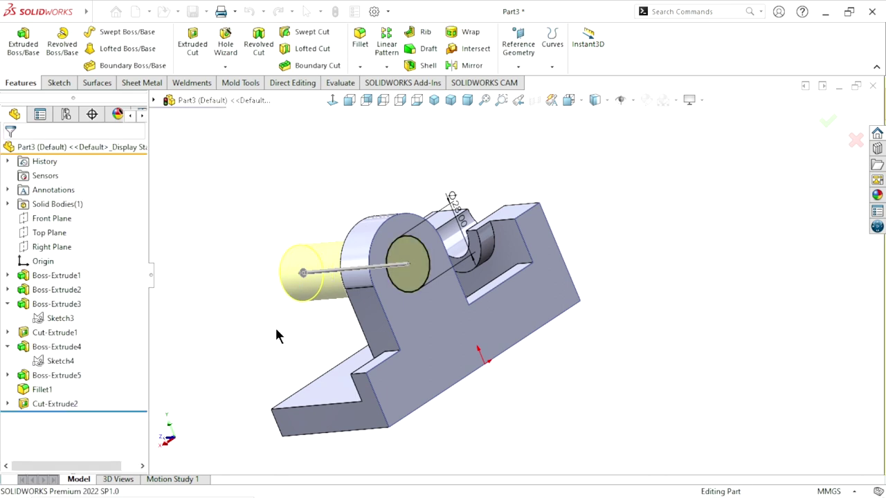
{"action": "mouse_move", "coordinate": [285, 320]}
{"action": "middle_mouse_down"}
{"action": "mouse_move", "coordinate": [310, 340]}
{"action": "mouse_move", "coordinate": [404, 300]}
{"action": "mouse_move", "coordinate": [447, 363]}
{"action": "mouse_move", "coordinate": [406, 352]}
{"action": "mouse_move", "coordinate": [447, 352]}
{"action": "middle_mouse_up"}
Step: Mirror Boss-Extrude5, Boss-Extrude4, Fillet1 and Cut-Extrude2 about the Front Plane
{"action": "scroll", "coordinate": [453, 370], "scroll_direction": "up", "scroll_amount": 2}
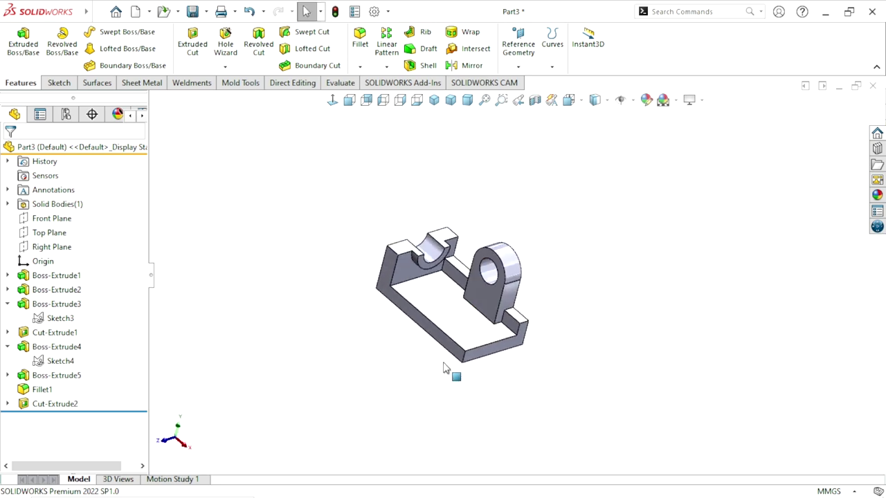
{"action": "scroll", "coordinate": [532, 301], "scroll_direction": "up", "scroll_amount": 1}
{"action": "scroll", "coordinate": [524, 296], "scroll_direction": "down", "scroll_amount": 1}
{"action": "scroll", "coordinate": [439, 296], "scroll_direction": "down", "scroll_amount": 1}
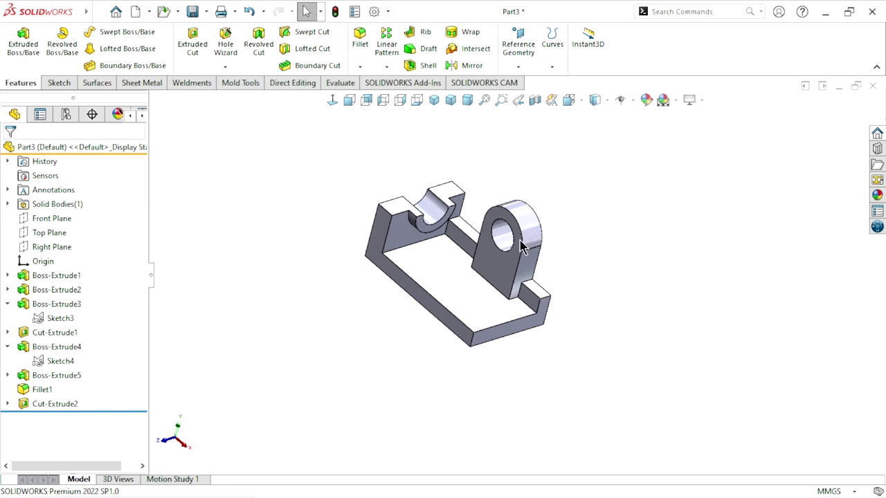
{"action": "scroll", "coordinate": [522, 248], "scroll_direction": "down", "scroll_amount": 1}
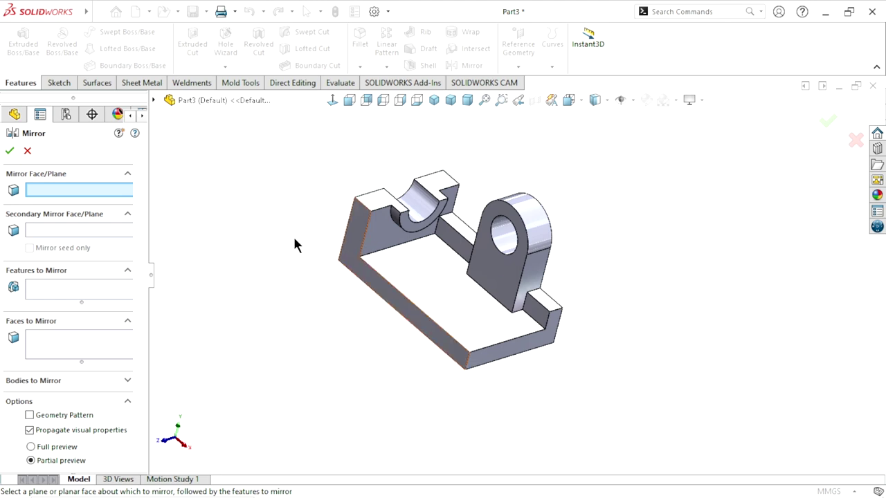
{"action": "left_click", "coordinate": [155, 101]}
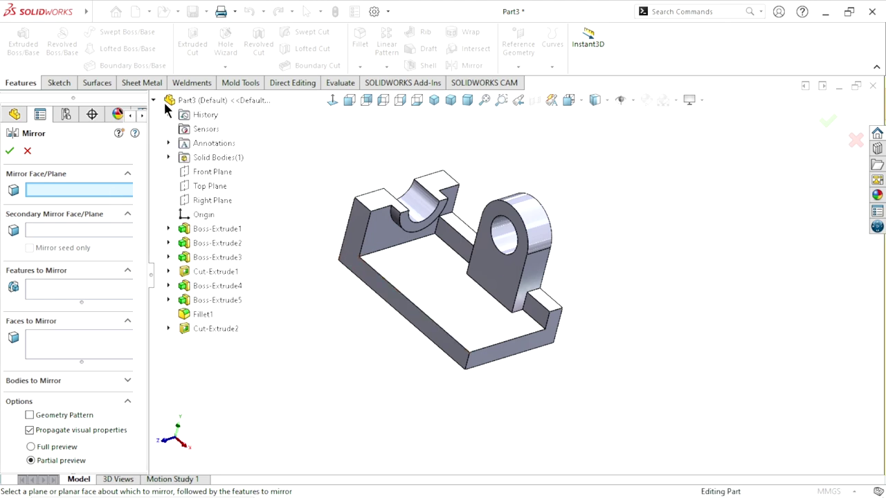
{"action": "left_click", "coordinate": [213, 173]}
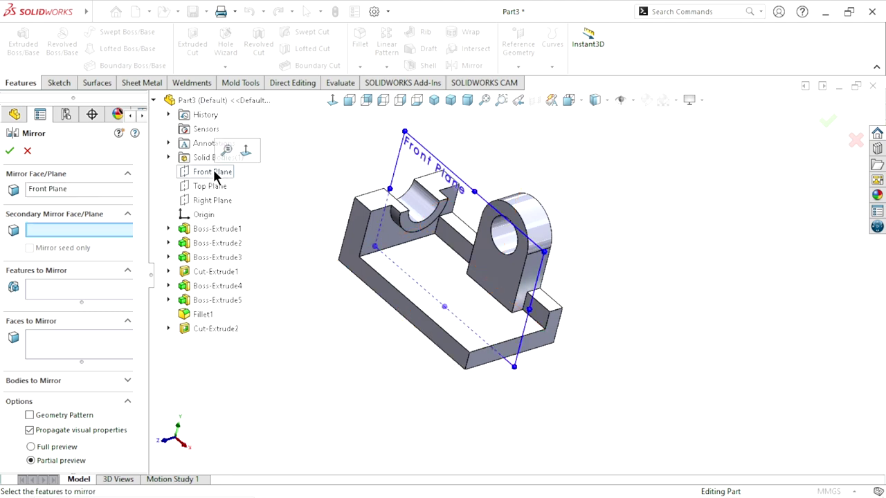
{"action": "left_click", "coordinate": [62, 298]}
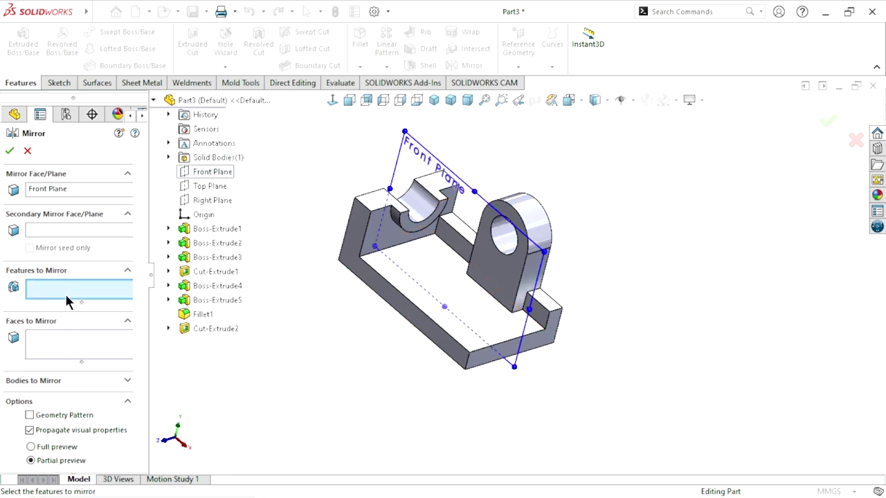
{"action": "left_click", "coordinate": [228, 302]}
{"action": "left_click", "coordinate": [208, 287]}
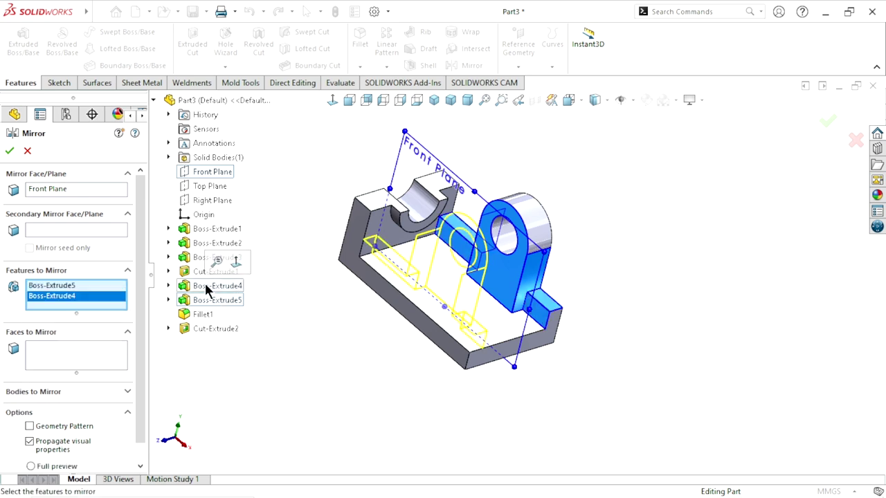
{"action": "left_click", "coordinate": [206, 315]}
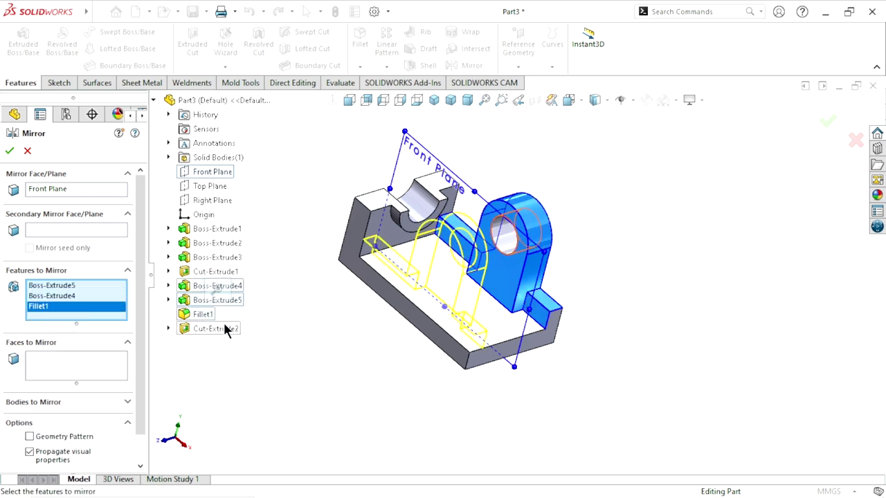
{"action": "left_click", "coordinate": [224, 329]}
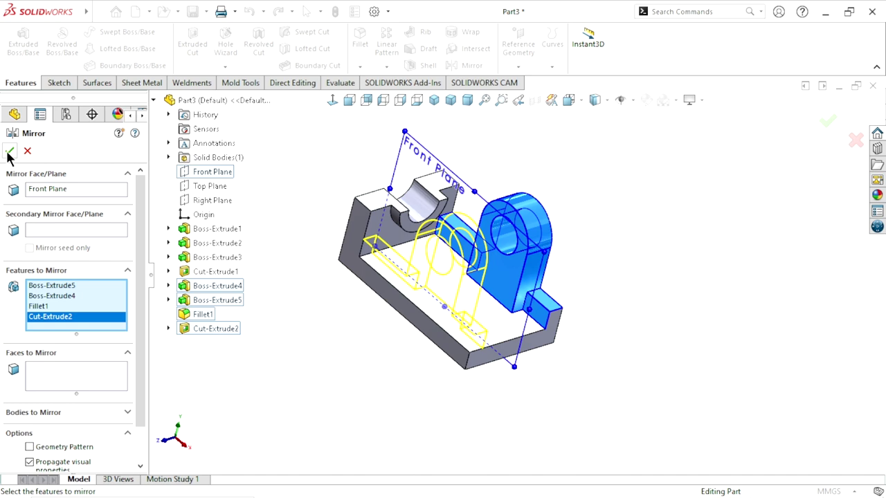
{"action": "key", "text": "Return"}
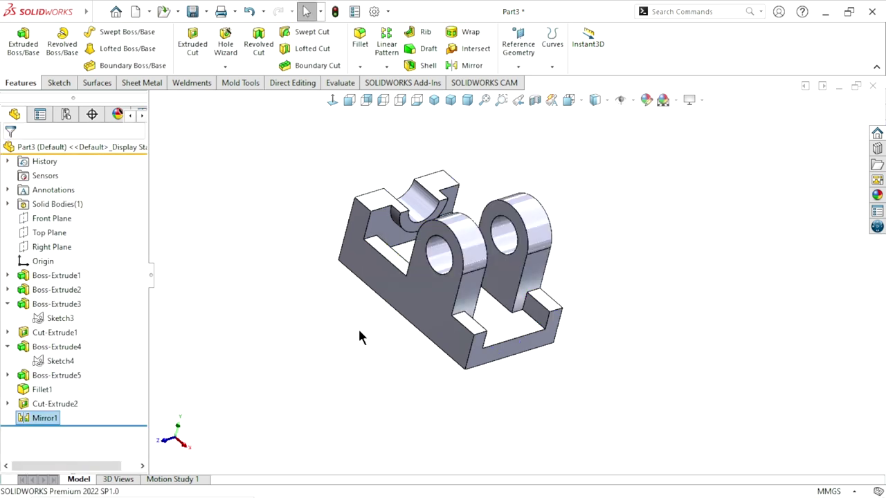
Step: Start a new sketch on the base plate's underside floor face
{"action": "mouse_move", "coordinate": [418, 311]}
{"action": "middle_mouse_down"}
{"action": "mouse_move", "coordinate": [374, 264]}
{"action": "mouse_move", "coordinate": [375, 302]}
{"action": "middle_mouse_up"}
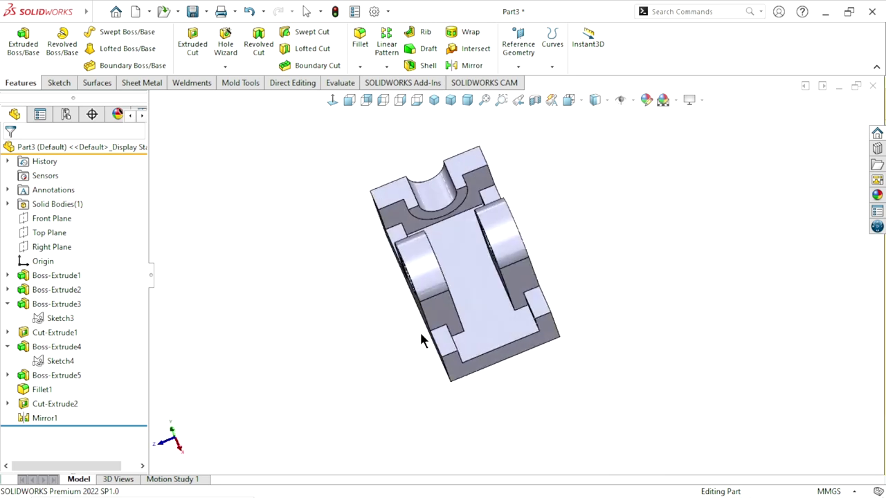
{"action": "middle_click_drag", "start_coordinate": [375, 302], "coordinate": [426, 343]}
{"action": "left_click", "coordinate": [495, 344]}
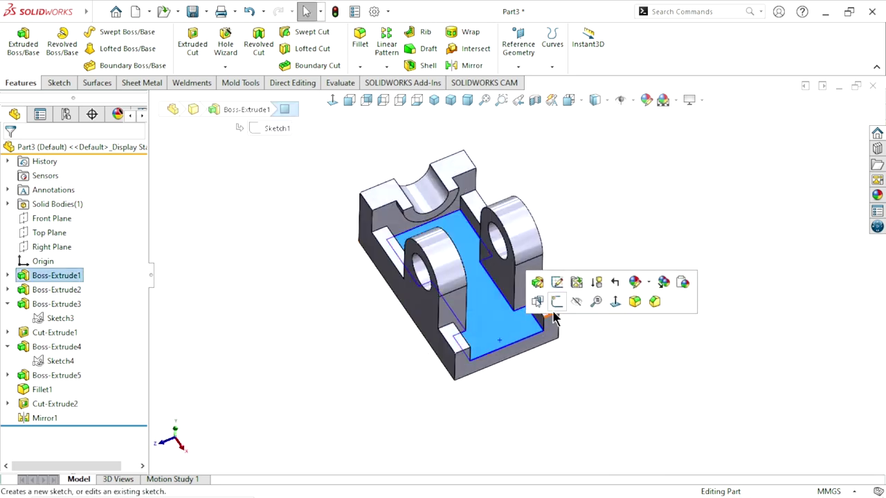
{"action": "left_click", "coordinate": [556, 313]}
{"action": "scroll", "coordinate": [651, 294], "scroll_direction": "up", "scroll_amount": 2}
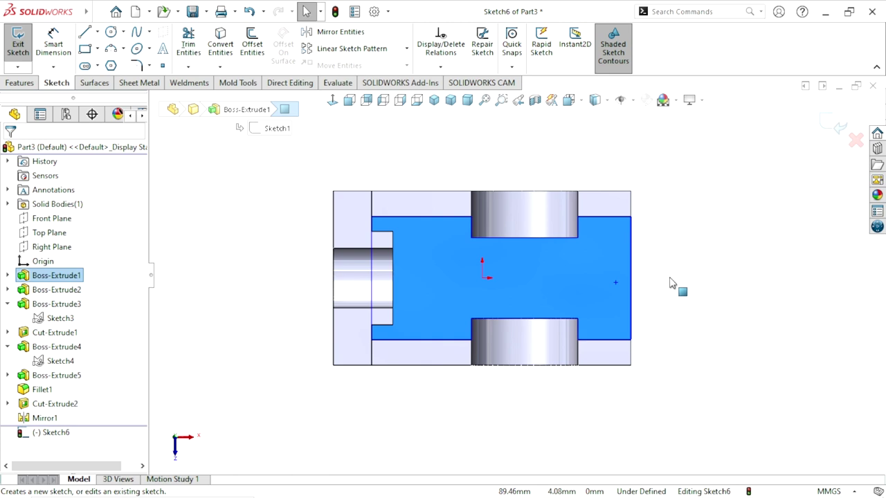
{"action": "scroll", "coordinate": [658, 277], "scroll_direction": "down", "scroll_amount": 5}
Step: Draw a large outer and smaller inner concentric circle centred on the floor's right edge
{"action": "left_click", "coordinate": [111, 31]}
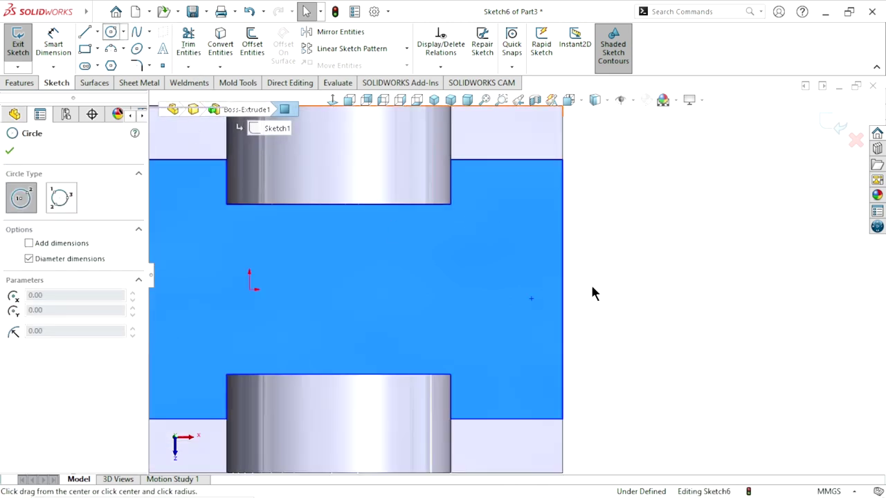
{"action": "left_click", "coordinate": [563, 289]}
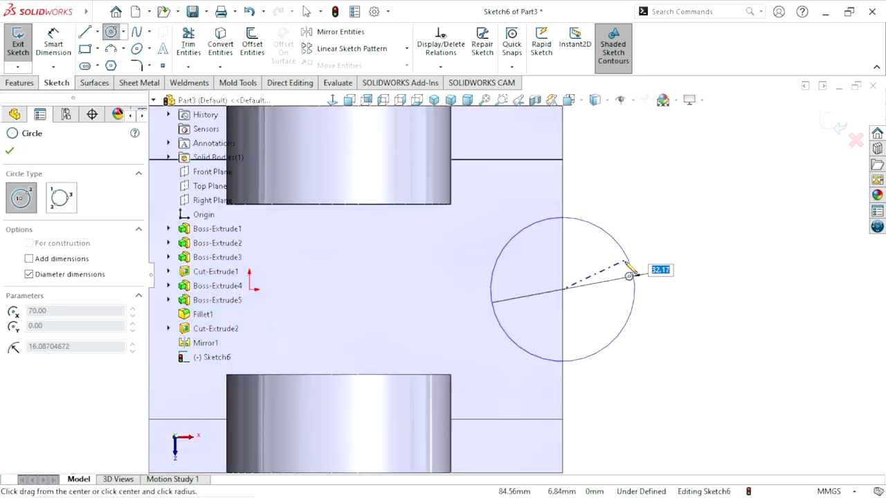
{"action": "left_click", "coordinate": [656, 262]}
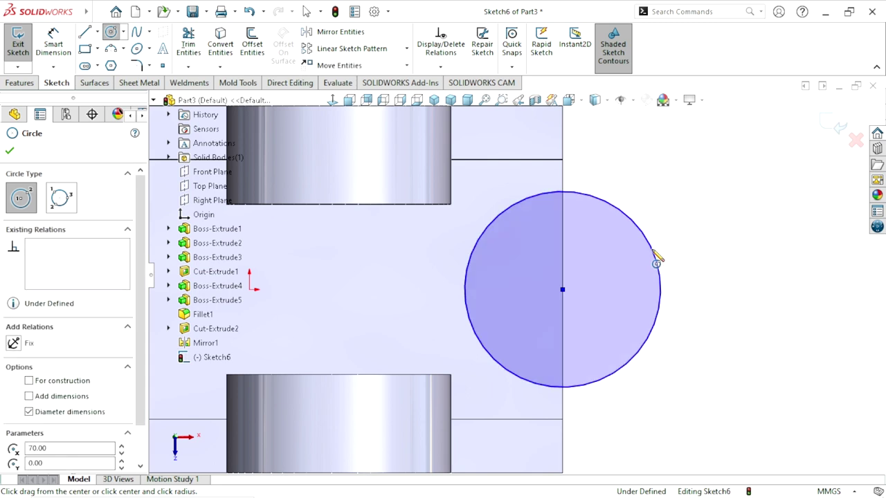
{"action": "left_click", "coordinate": [562, 289]}
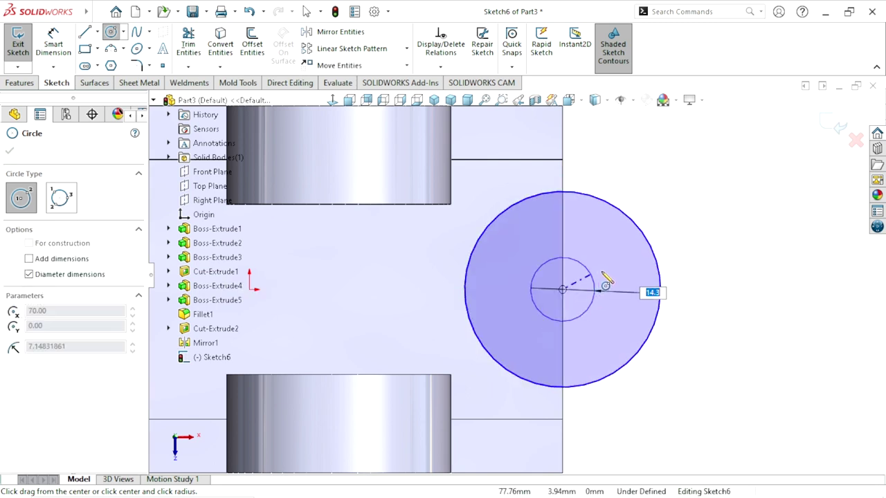
{"action": "left_click", "coordinate": [616, 280]}
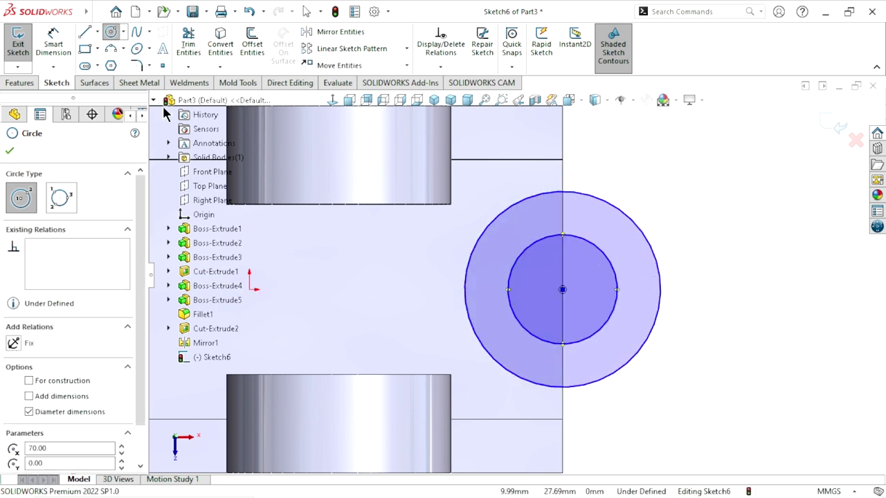
{"action": "left_click", "coordinate": [54, 43]}
Step: Dimension the outer circle to a 36 mm diameter
{"action": "left_click", "coordinate": [651, 241]}
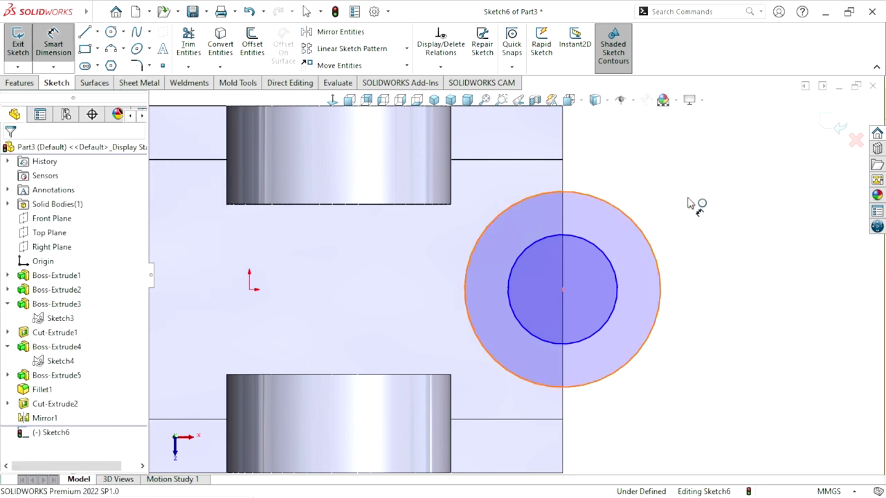
{"action": "left_click", "coordinate": [689, 200]}
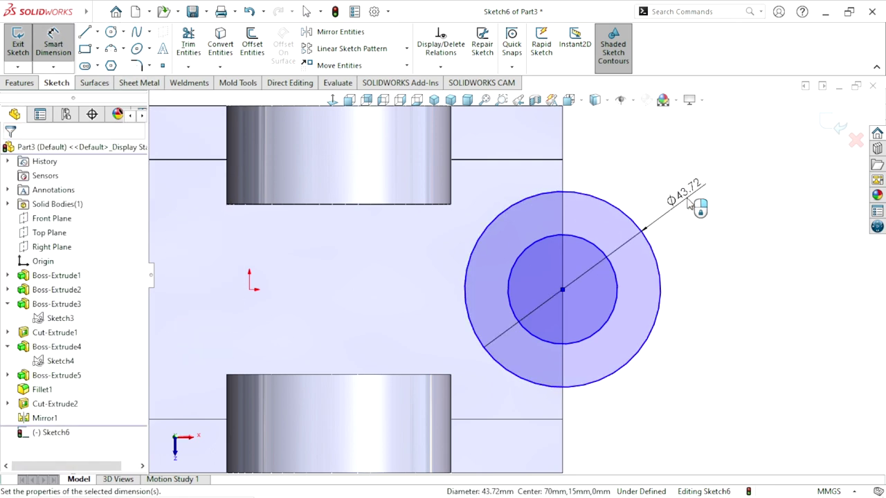
{"action": "left_click", "coordinate": [690, 203]}
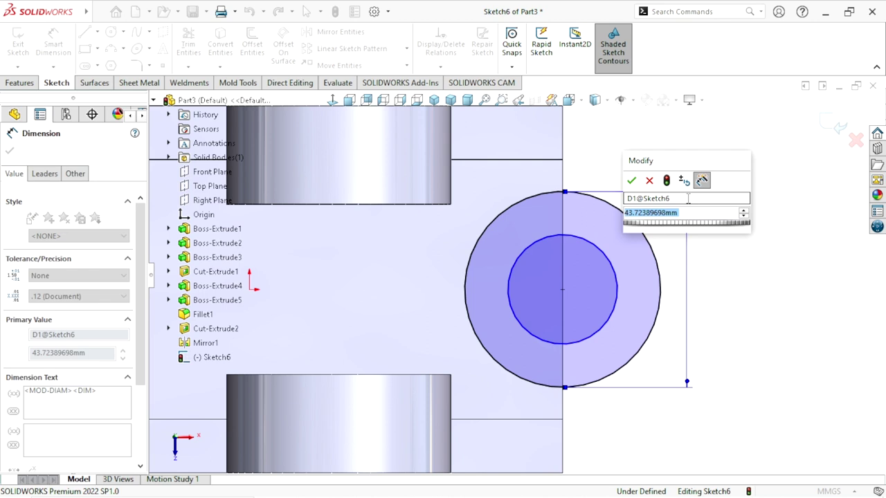
{"action": "type", "text": "36"}
{"action": "left_click", "coordinate": [635, 180]}
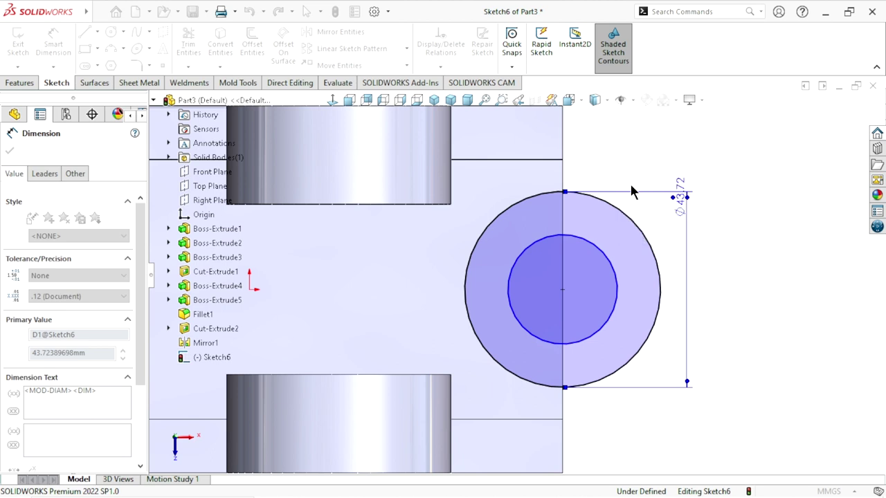
Step: Dimension the inner circle to 22 mm and move the Ø36 label clear of the circles
{"action": "left_click", "coordinate": [618, 284]}
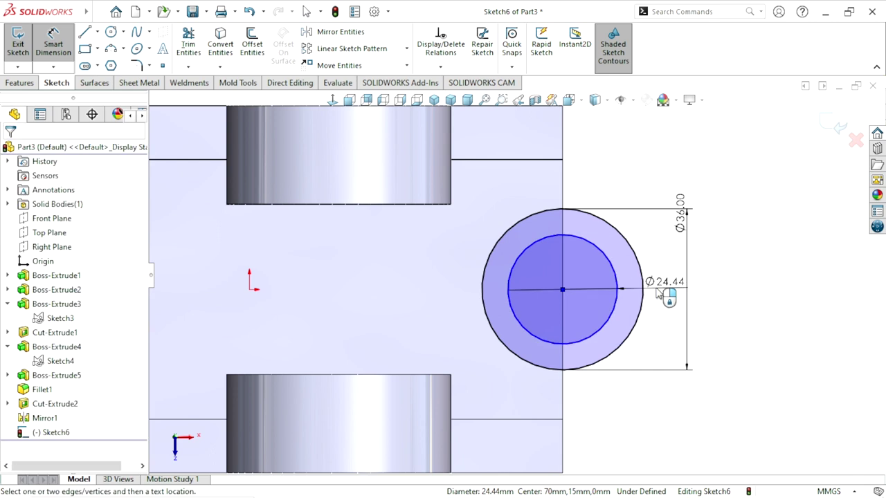
{"action": "left_click", "coordinate": [654, 285]}
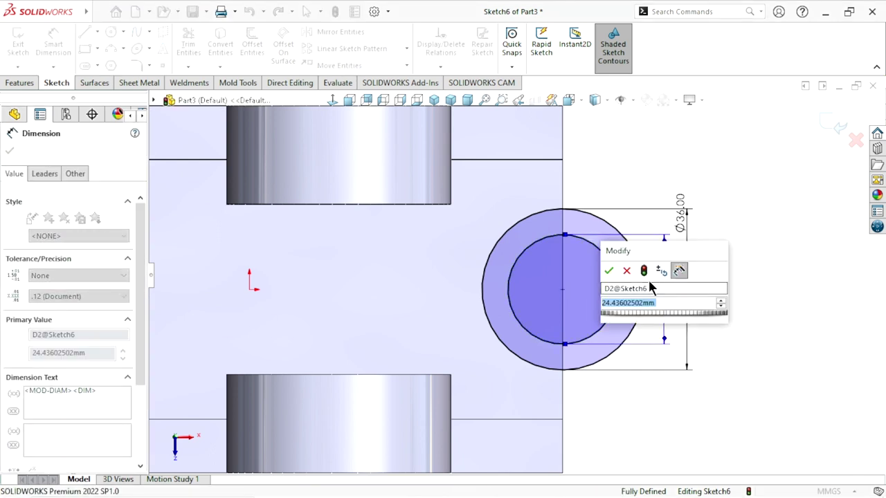
{"action": "type", "text": "4"}
{"action": "key", "text": "BackSpace"}
{"action": "key", "text": "BackSpace"}
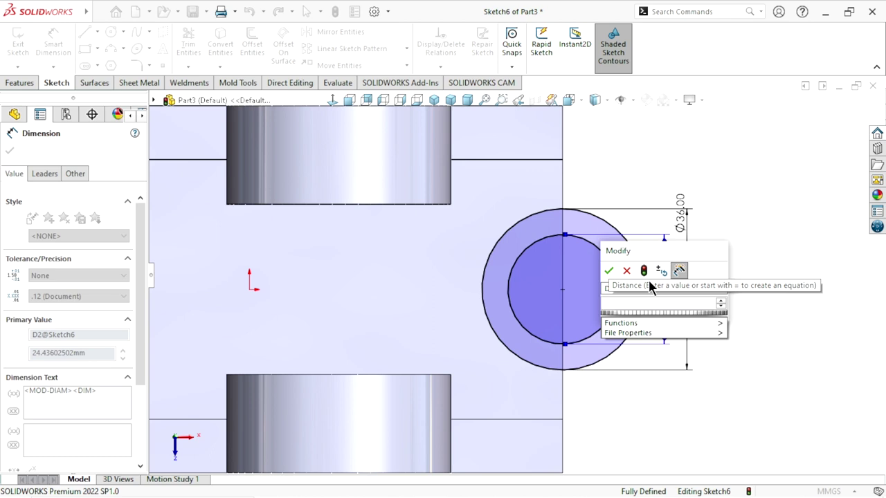
{"action": "type", "text": "22"}
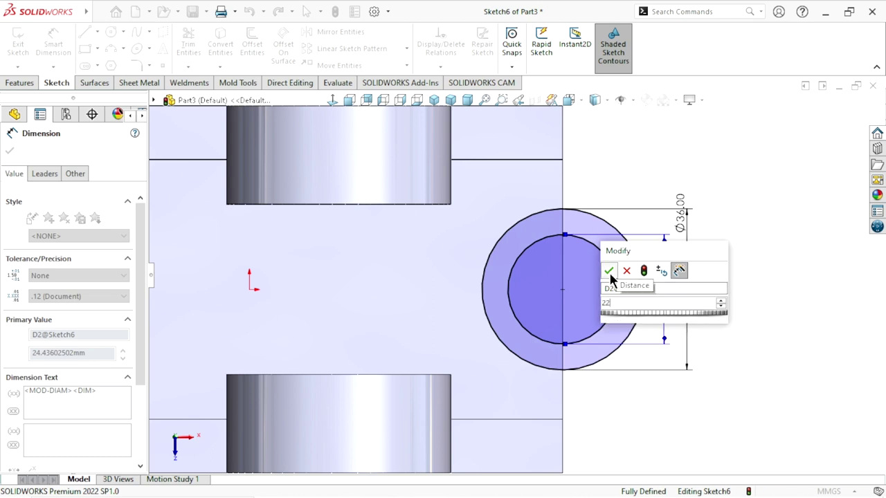
{"action": "left_click", "coordinate": [609, 271]}
{"action": "left_click_drag", "start_coordinate": [696, 239], "coordinate": [717, 307]}
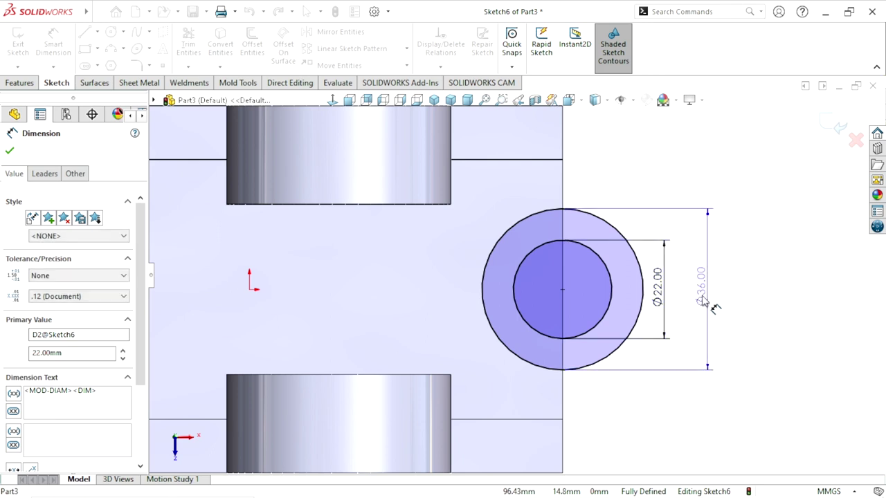
{"action": "left_click", "coordinate": [741, 333]}
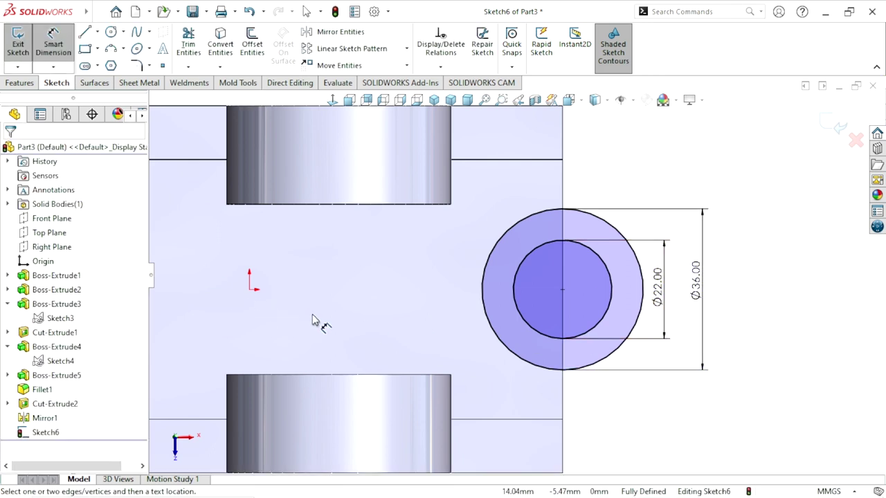
Step: Extrude the outer Ø36 circle as a boss Up To Surface, ending at the base's large side face
{"action": "left_click", "coordinate": [26, 84]}
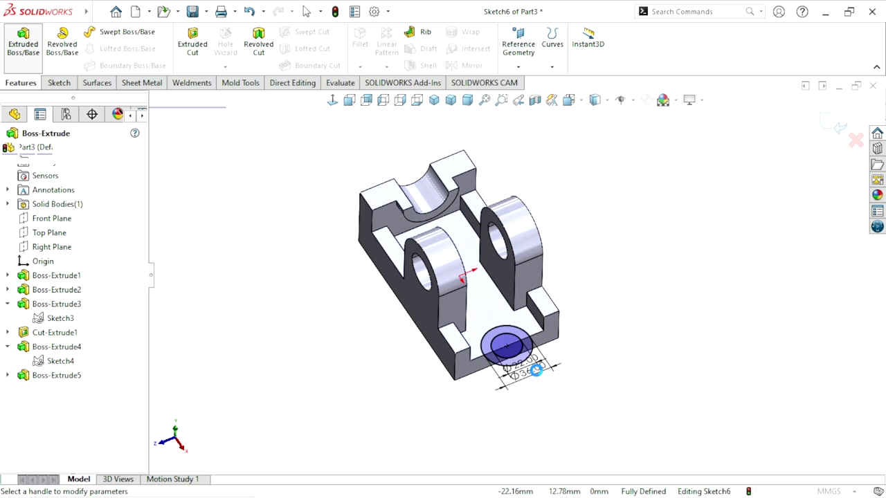
{"action": "scroll", "coordinate": [524, 367], "scroll_direction": "down", "scroll_amount": 5}
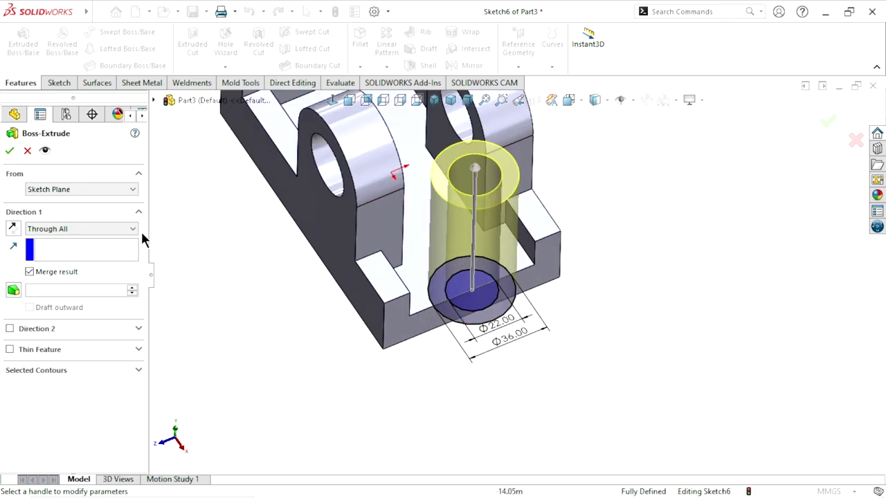
{"action": "left_click", "coordinate": [92, 228]}
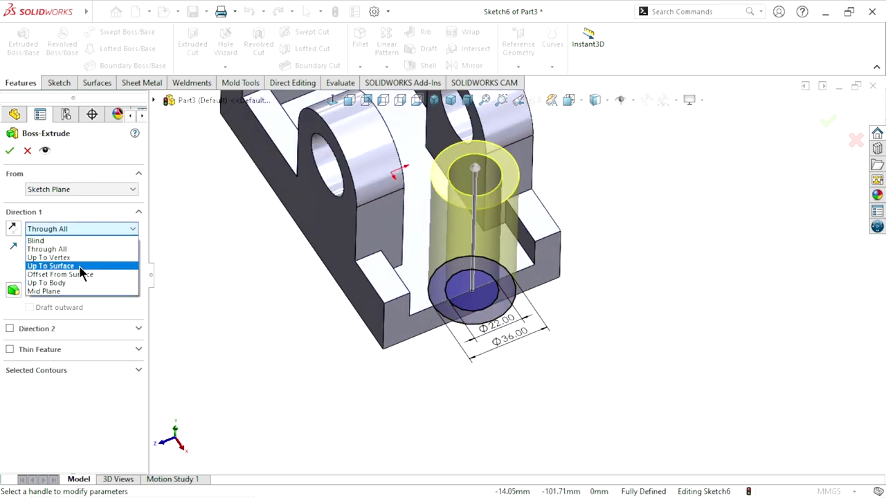
{"action": "left_click", "coordinate": [77, 263]}
{"action": "middle_click_drag", "start_coordinate": [323, 337], "coordinate": [474, 328]}
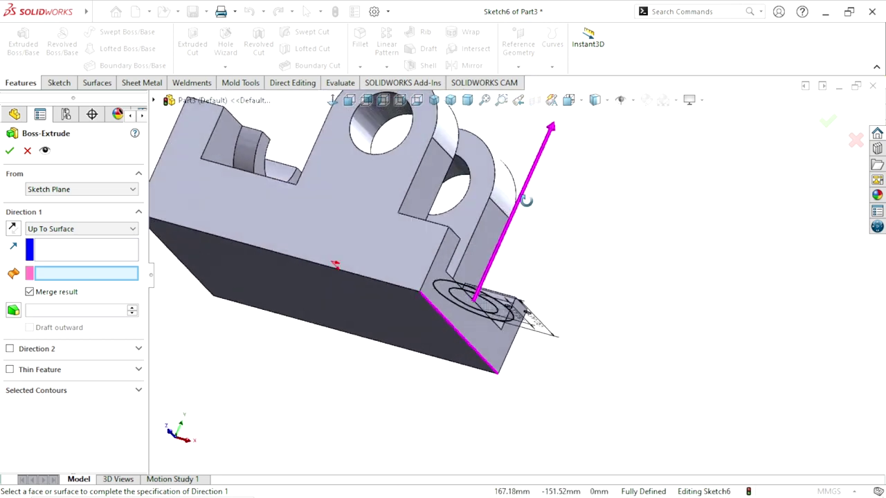
{"action": "left_click", "coordinate": [437, 342]}
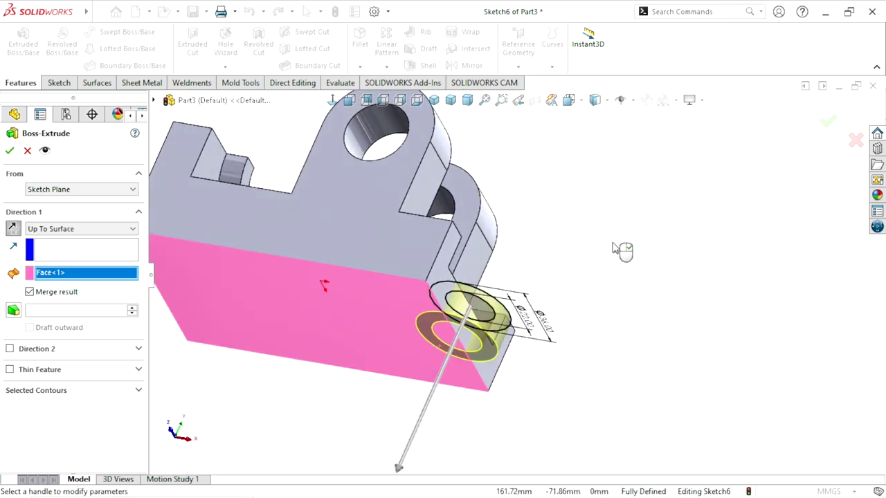
{"action": "middle_click_drag", "start_coordinate": [606, 251], "coordinate": [506, 348]}
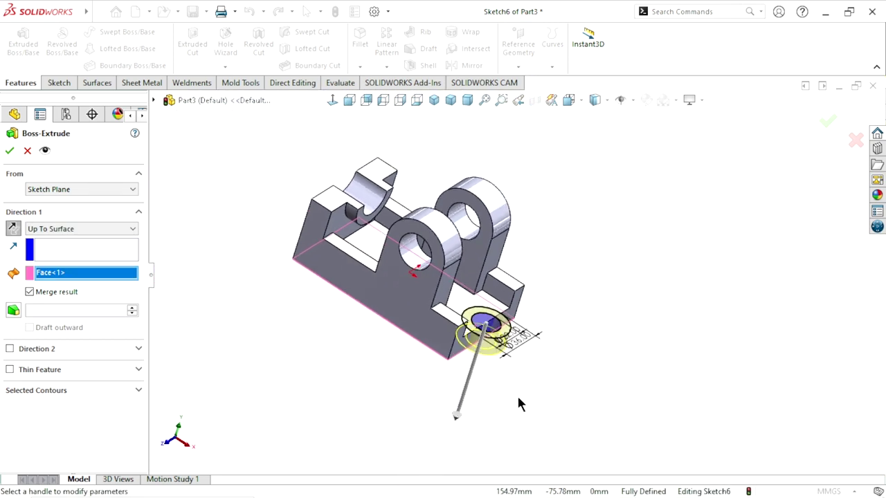
{"action": "scroll", "coordinate": [499, 325], "scroll_direction": "down", "scroll_amount": 3}
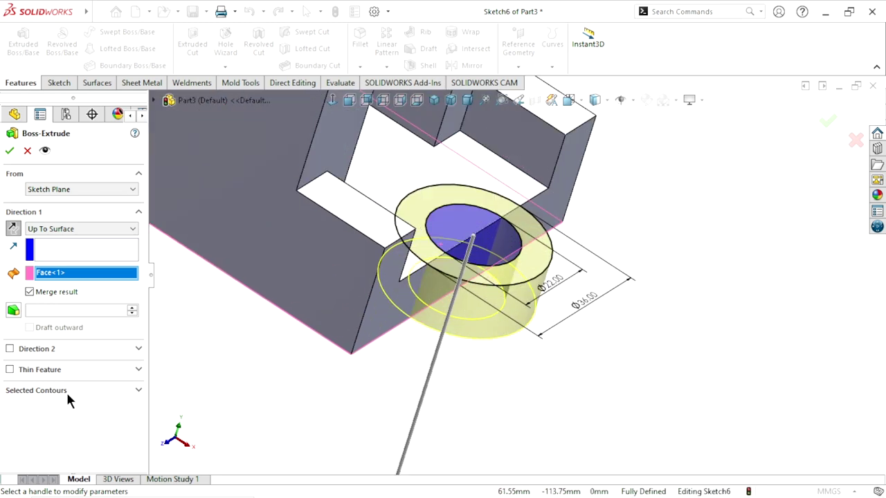
{"action": "left_click", "coordinate": [66, 391]}
{"action": "left_click", "coordinate": [488, 273]}
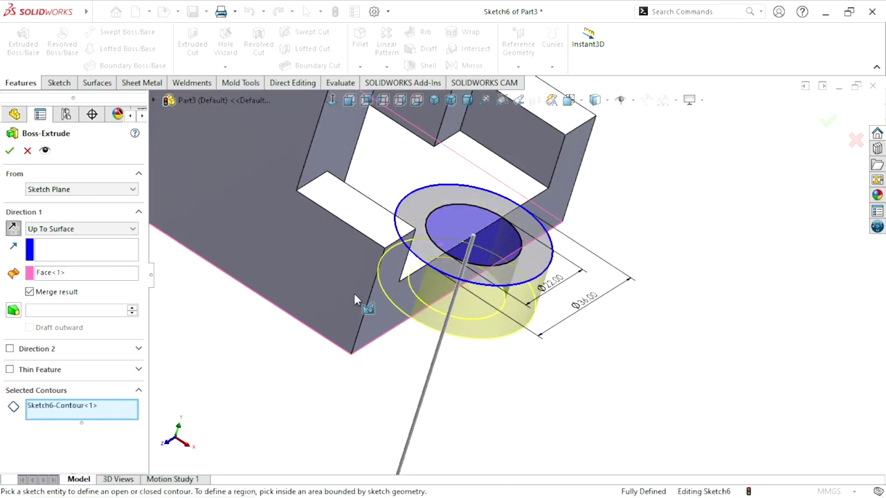
{"action": "left_click", "coordinate": [8, 152]}
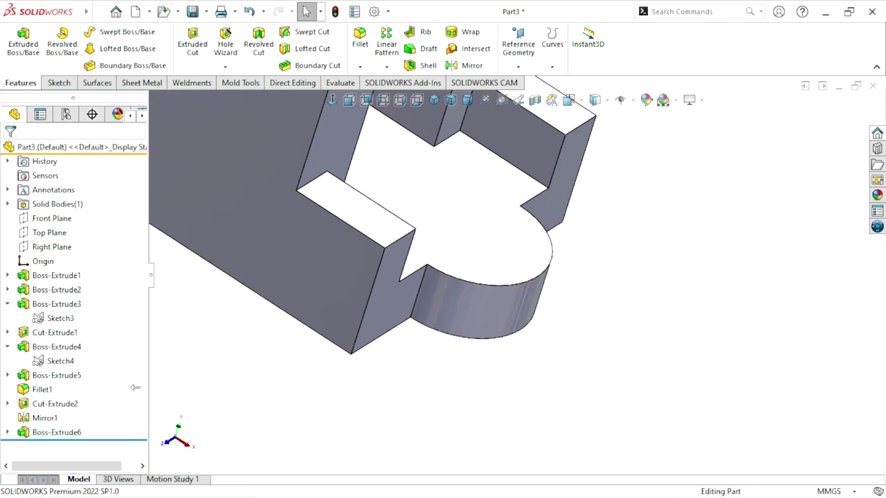
Step: Cut Sketch6's inner Ø22 circle Up To Next to bore a hole through the boss
{"action": "left_click", "coordinate": [8, 433]}
{"action": "left_click", "coordinate": [44, 445]}
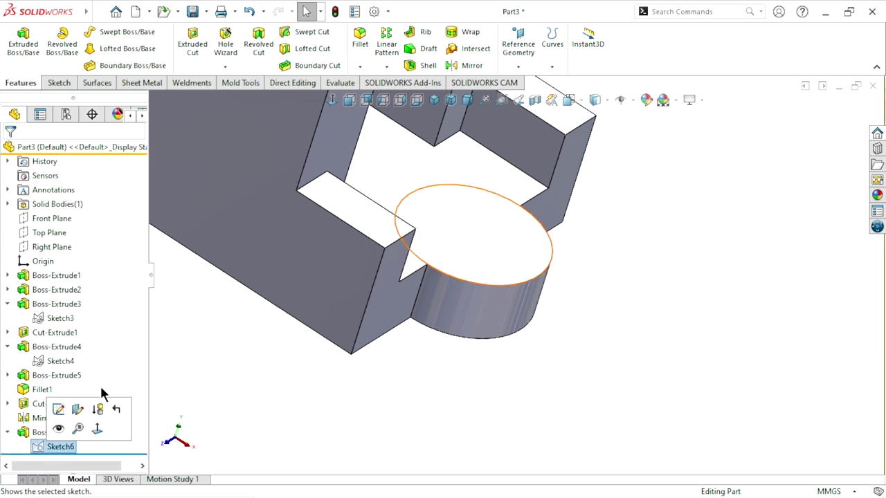
{"action": "left_click", "coordinate": [194, 56]}
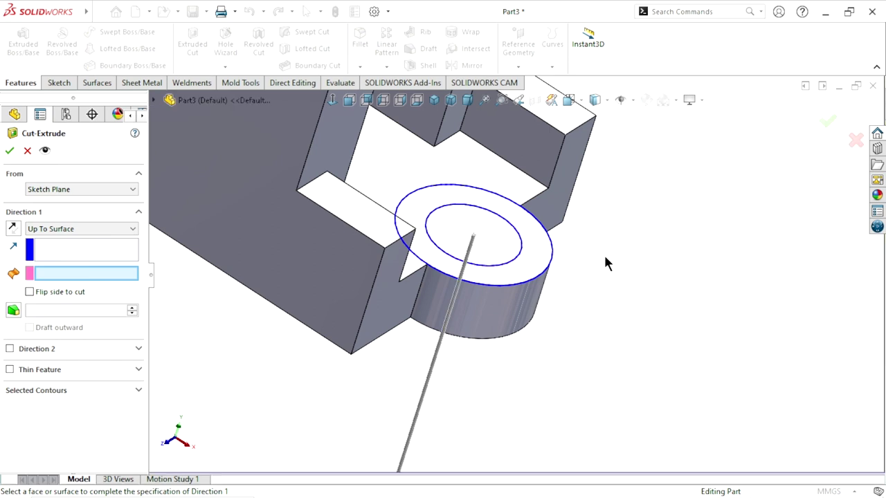
{"action": "left_click", "coordinate": [31, 391]}
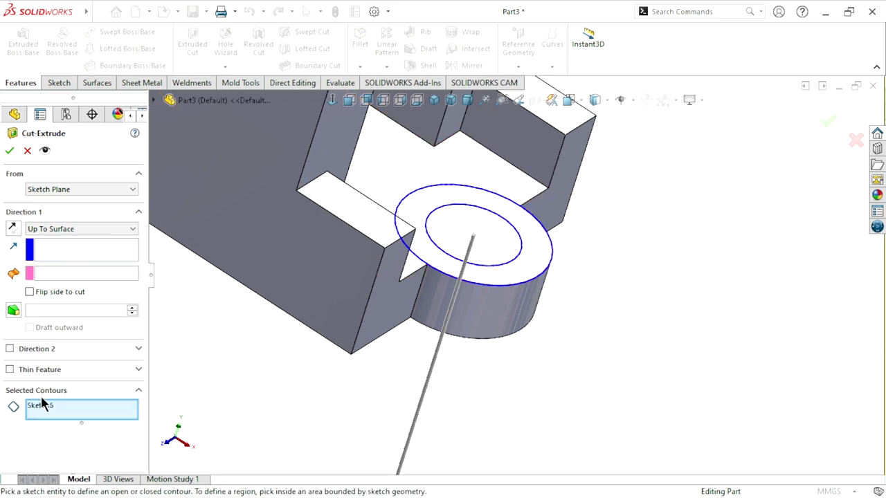
{"action": "left_click", "coordinate": [505, 272]}
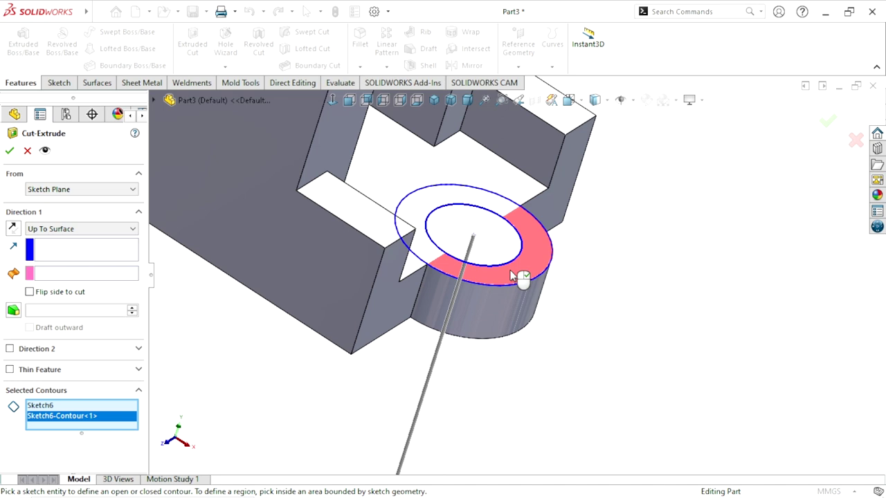
{"action": "right_click", "coordinate": [81, 414]}
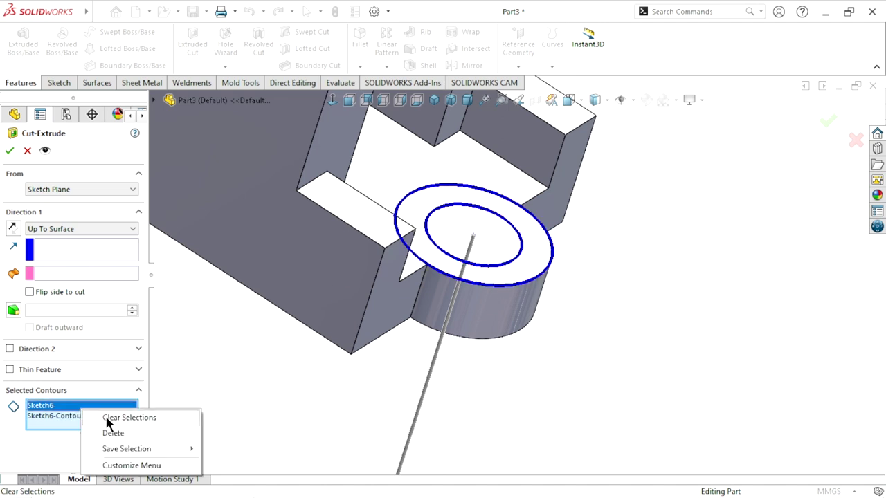
{"action": "left_click", "coordinate": [108, 418]}
{"action": "left_click", "coordinate": [487, 272]}
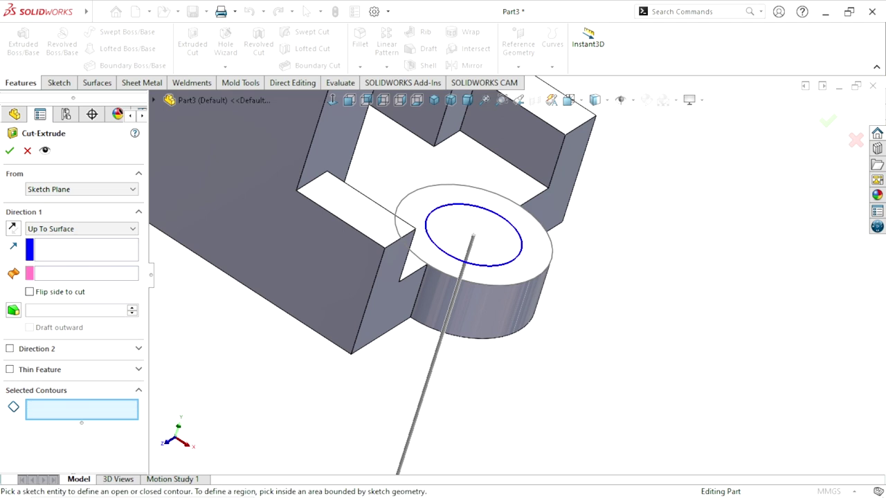
{"action": "left_click", "coordinate": [67, 232]}
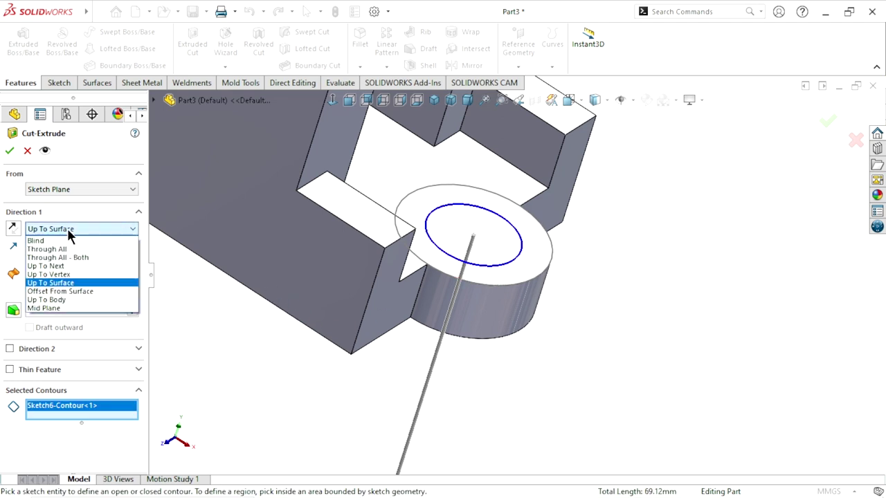
{"action": "left_click", "coordinate": [65, 268]}
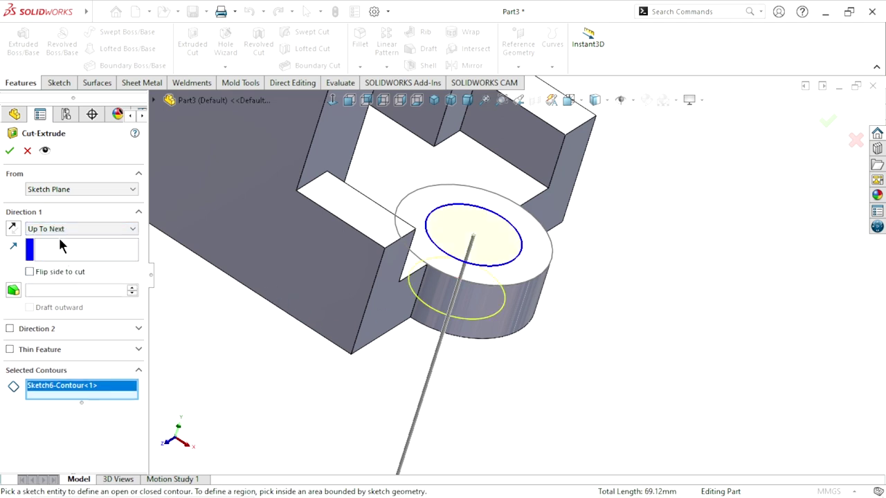
{"action": "left_click", "coordinate": [12, 153]}
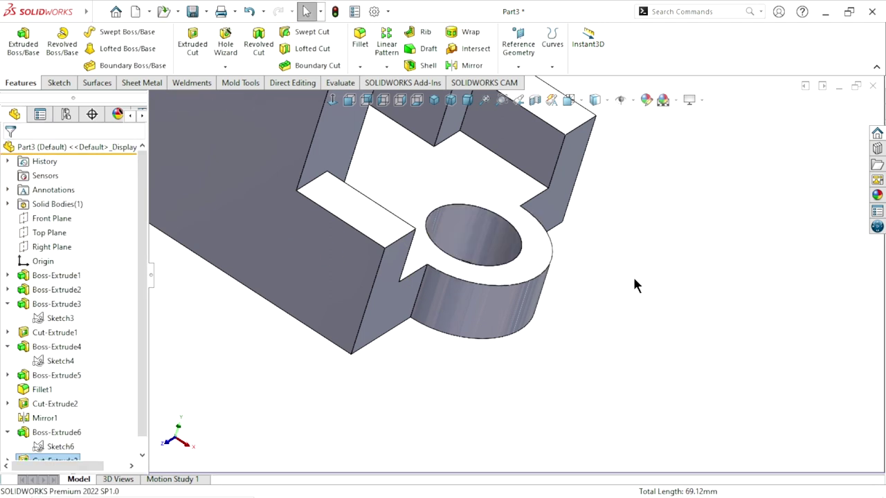
Step: Fit the whole bracket in view and show the Metal › Steel appearances library
{"action": "mouse_move", "coordinate": [524, 295]}
{"action": "middle_mouse_down"}
{"action": "mouse_move", "coordinate": [494, 279]}
{"action": "mouse_move", "coordinate": [475, 321]}
{"action": "middle_mouse_up"}
{"action": "scroll", "coordinate": [451, 300], "scroll_direction": "up", "scroll_amount": 5}
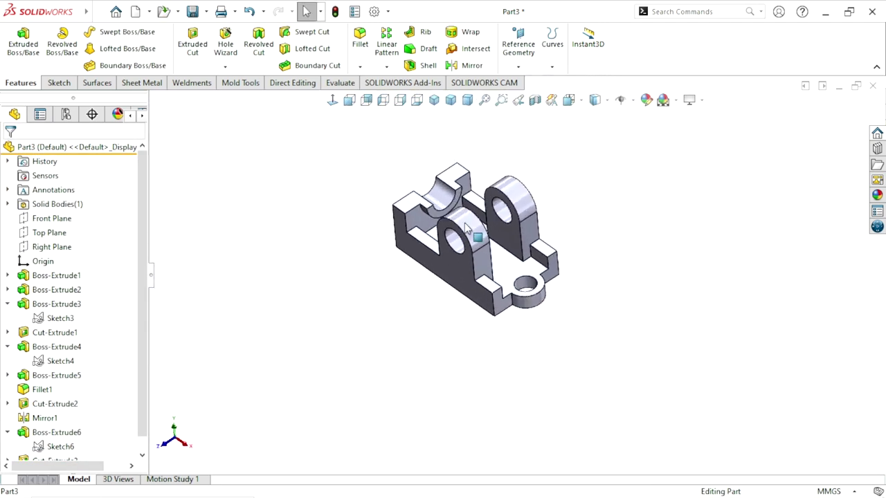
{"action": "scroll", "coordinate": [438, 280], "scroll_direction": "down", "scroll_amount": 4}
{"action": "key", "text": "f"}
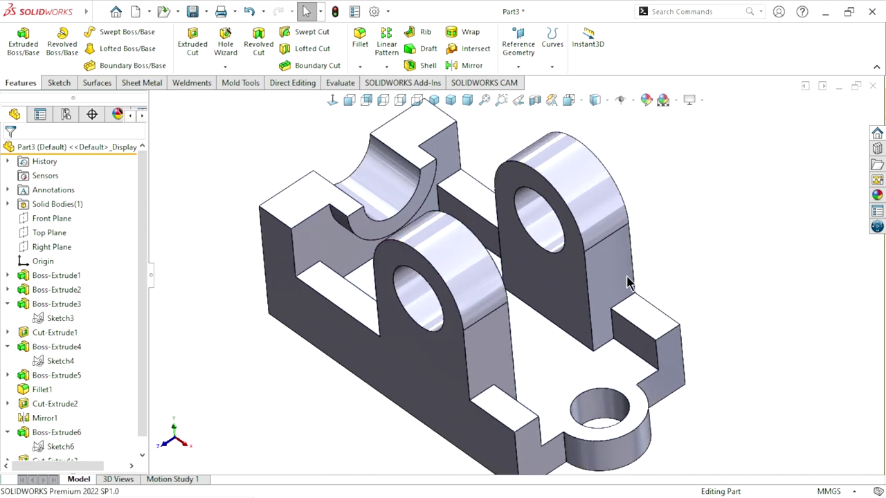
{"action": "scroll", "coordinate": [597, 257], "scroll_direction": "up", "scroll_amount": 2}
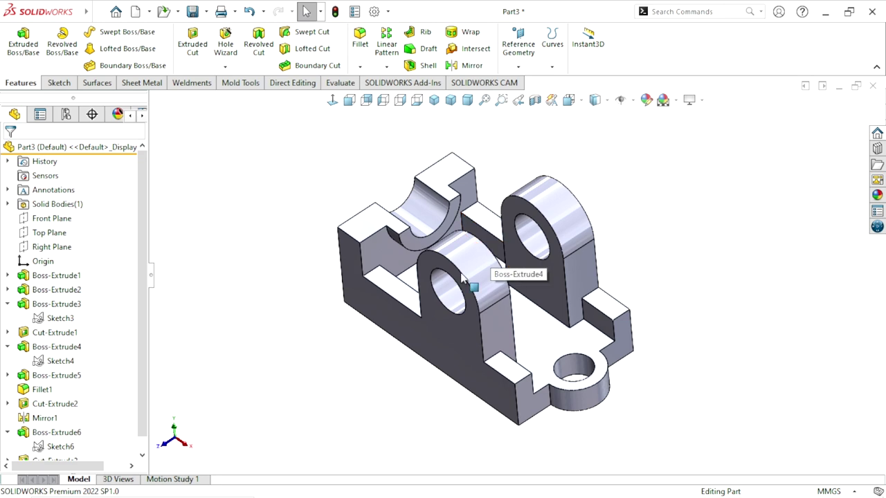
{"action": "scroll", "coordinate": [513, 253], "scroll_direction": "down", "scroll_amount": 1}
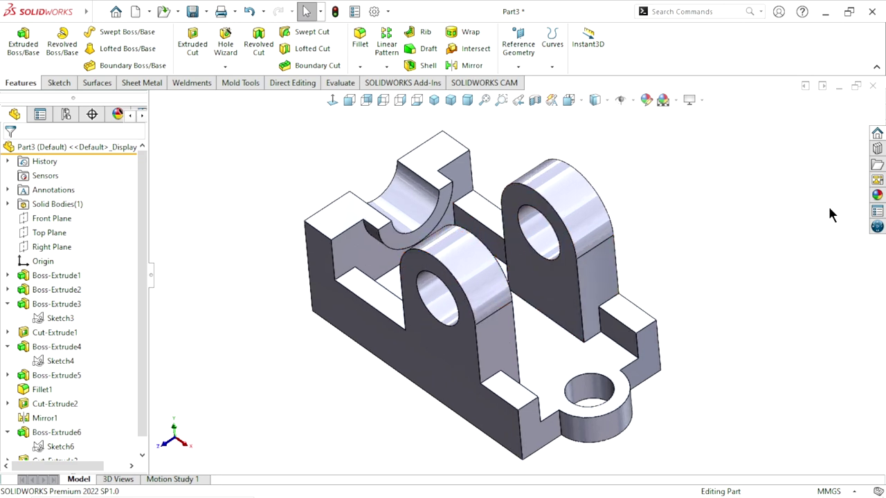
{"action": "left_click", "coordinate": [878, 196]}
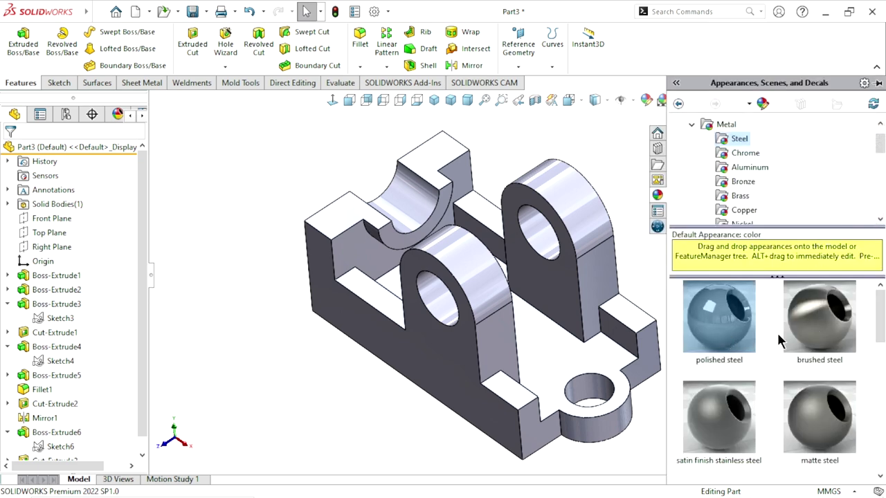
Step: Apply matte steel to the entire bracket
{"action": "left_click_drag", "start_coordinate": [880, 332], "coordinate": [881, 350]}
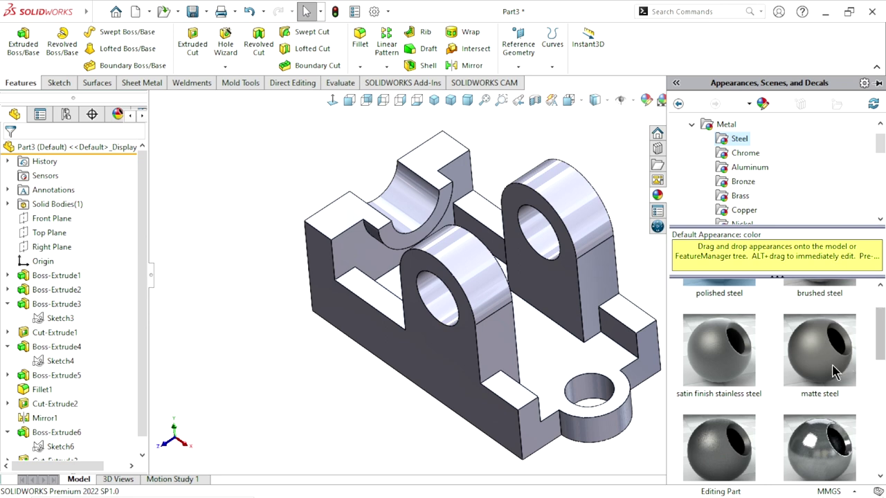
{"action": "left_click_drag", "start_coordinate": [836, 372], "coordinate": [435, 378]}
{"action": "scroll", "coordinate": [549, 334], "scroll_direction": "up", "scroll_amount": 2}
{"action": "scroll", "coordinate": [549, 334], "scroll_direction": "down", "scroll_amount": 2}
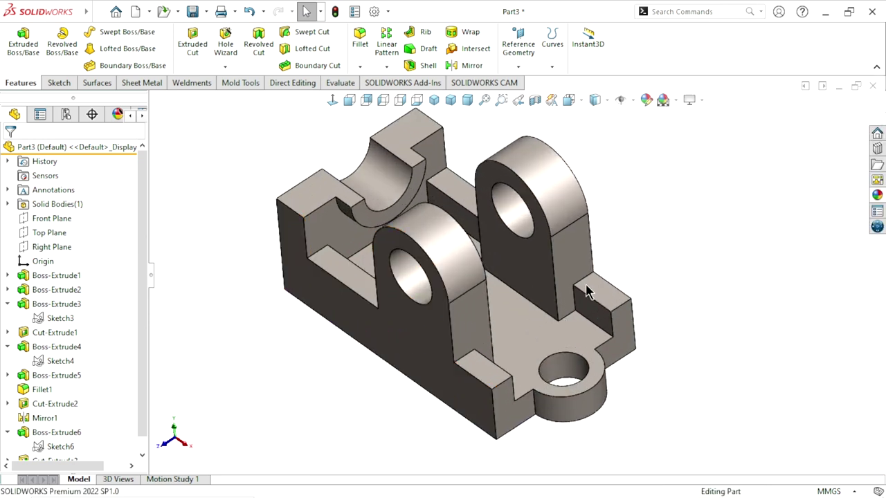
Step: Give the cradle face, both lug hole faces and the bossed hole face polished steel
{"action": "left_click", "coordinate": [372, 180]}
{"action": "left_click", "coordinate": [518, 228], "text": "ctrl"}
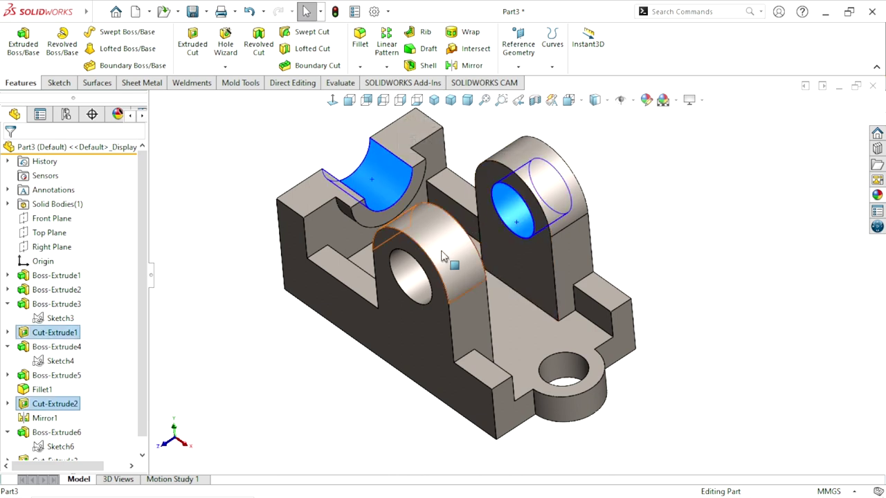
{"action": "left_click", "coordinate": [412, 273], "text": "ctrl"}
{"action": "left_click", "coordinate": [562, 370], "text": "ctrl"}
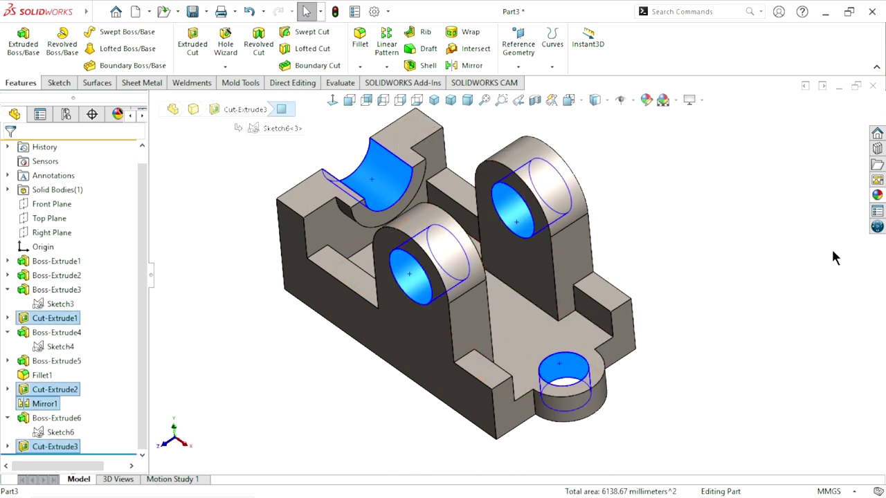
{"action": "left_click", "coordinate": [878, 196]}
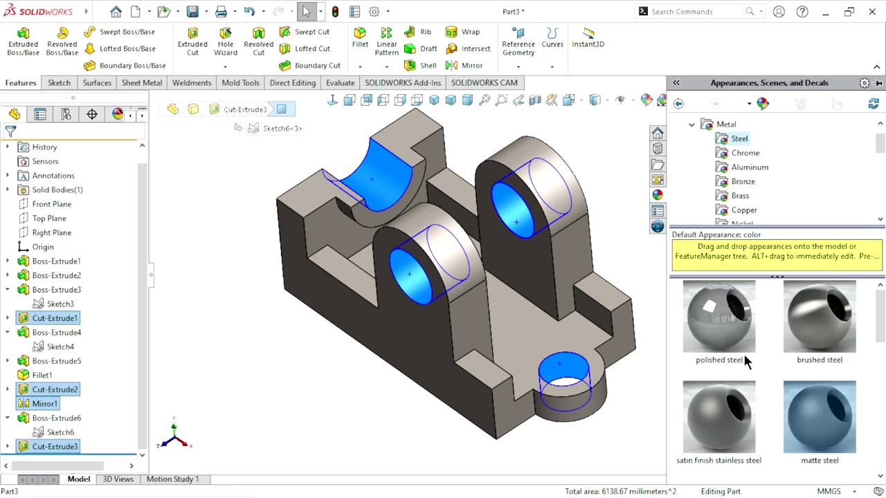
{"action": "left_click", "coordinate": [743, 352]}
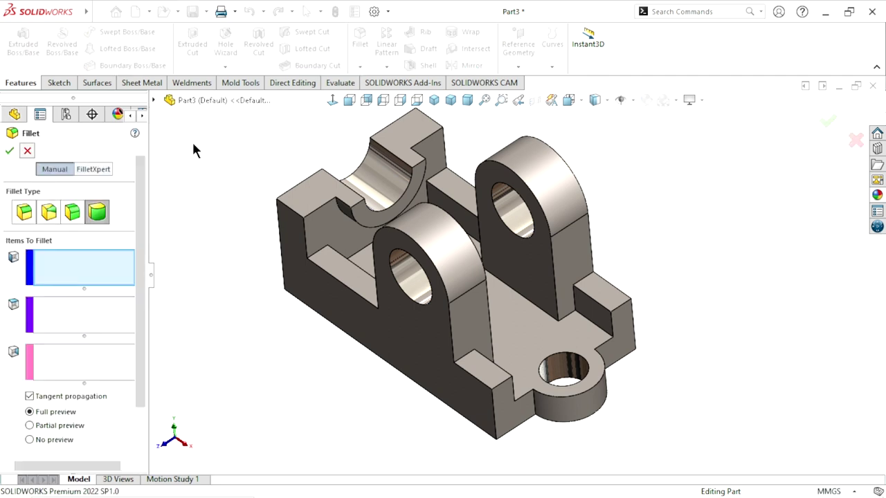
Step: Chamfer the cradle arc edges and the three hole bores at 1 mm × 45°
{"action": "left_click", "coordinate": [26, 150]}
{"action": "left_click", "coordinate": [360, 66]}
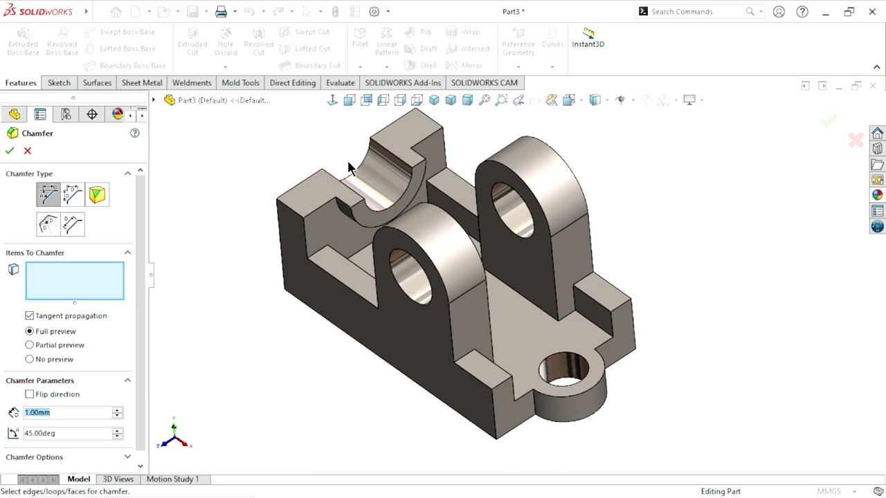
{"action": "left_click", "coordinate": [402, 196]}
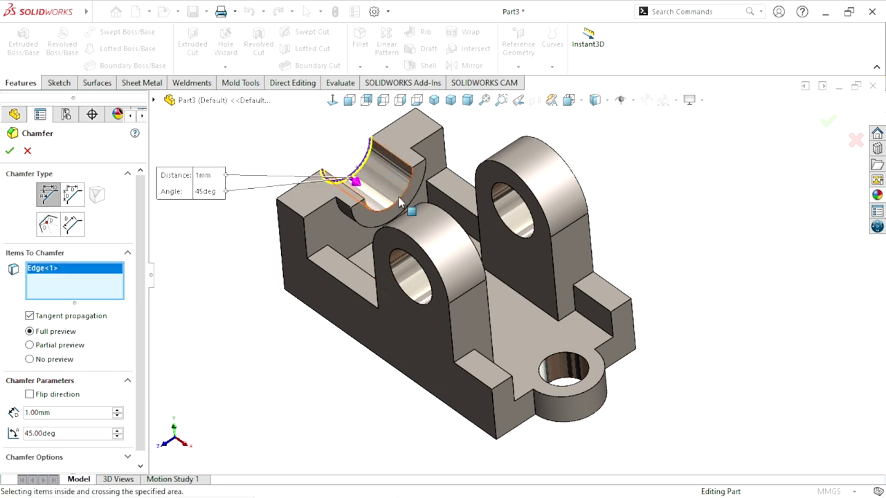
{"action": "left_click", "coordinate": [391, 213]}
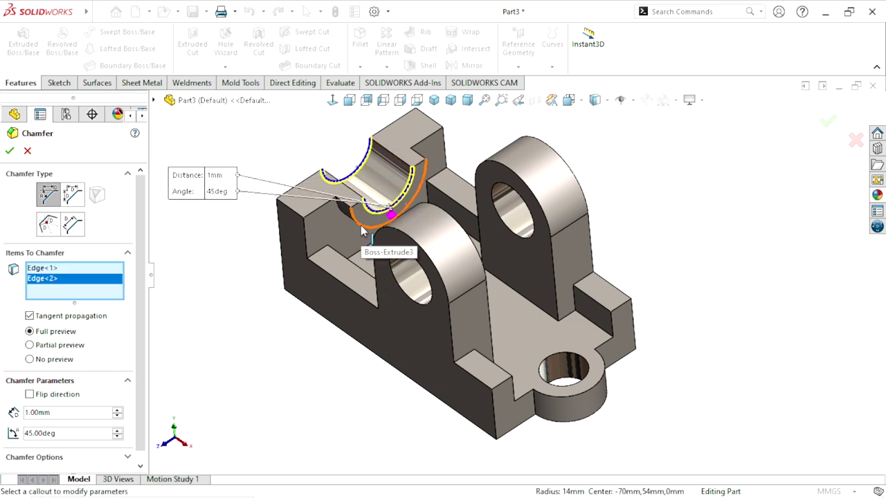
{"action": "left_click", "coordinate": [412, 277]}
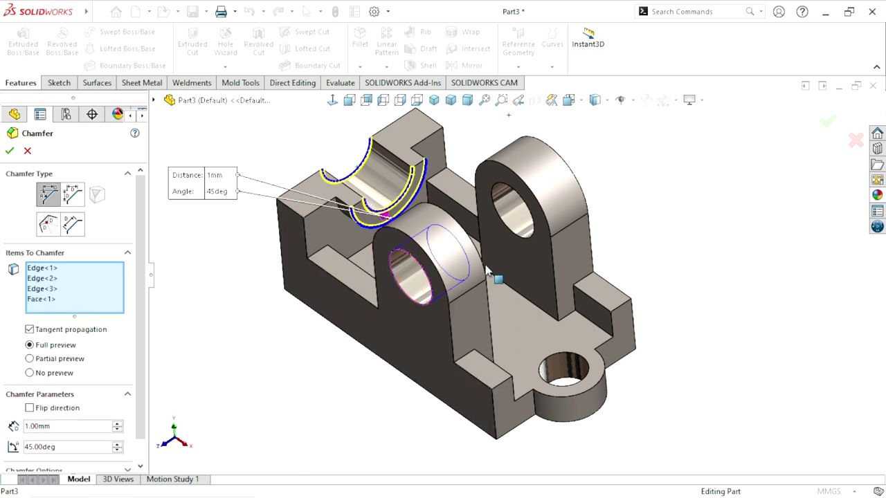
{"action": "left_click", "coordinate": [511, 212]}
{"action": "left_click", "coordinate": [563, 371]}
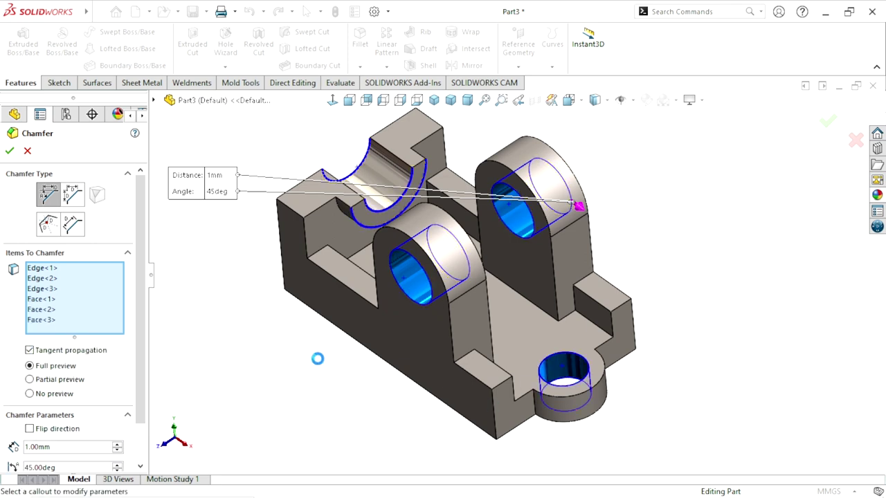
{"action": "left_click", "coordinate": [10, 151]}
{"action": "mouse_move", "coordinate": [564, 320]}
{"action": "middle_mouse_down"}
{"action": "mouse_move", "coordinate": [519, 275]}
{"action": "mouse_move", "coordinate": [410, 300]}
{"action": "mouse_move", "coordinate": [406, 287]}
{"action": "mouse_move", "coordinate": [501, 321]}
{"action": "mouse_move", "coordinate": [493, 289]}
{"action": "middle_mouse_up"}
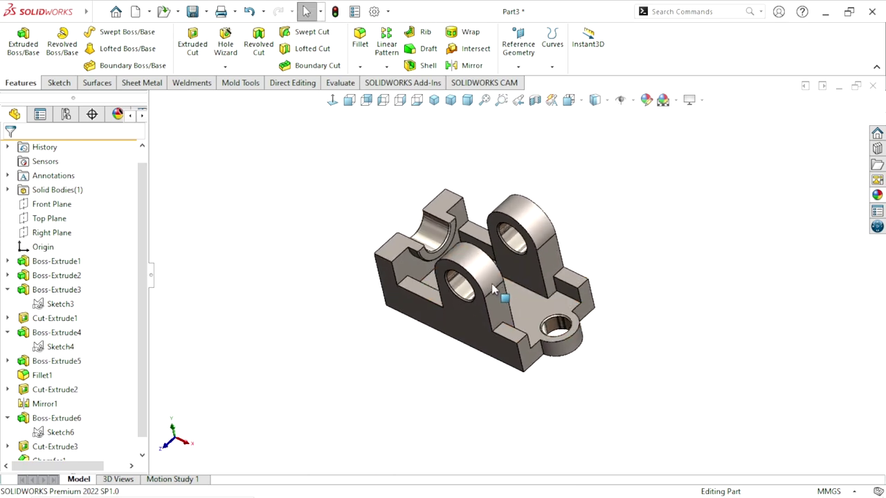
{"action": "scroll", "coordinate": [494, 290], "scroll_direction": "down", "scroll_amount": 2}
Step: Recolour the bracket body cyan, leaving the polished steel bores unchanged
{"action": "mouse_move", "coordinate": [560, 308]}
{"action": "middle_mouse_down"}
{"action": "mouse_move", "coordinate": [574, 253]}
{"action": "mouse_move", "coordinate": [556, 288]}
{"action": "mouse_move", "coordinate": [547, 270]}
{"action": "middle_mouse_up"}
{"action": "scroll", "coordinate": [514, 214], "scroll_direction": "down", "scroll_amount": 2}
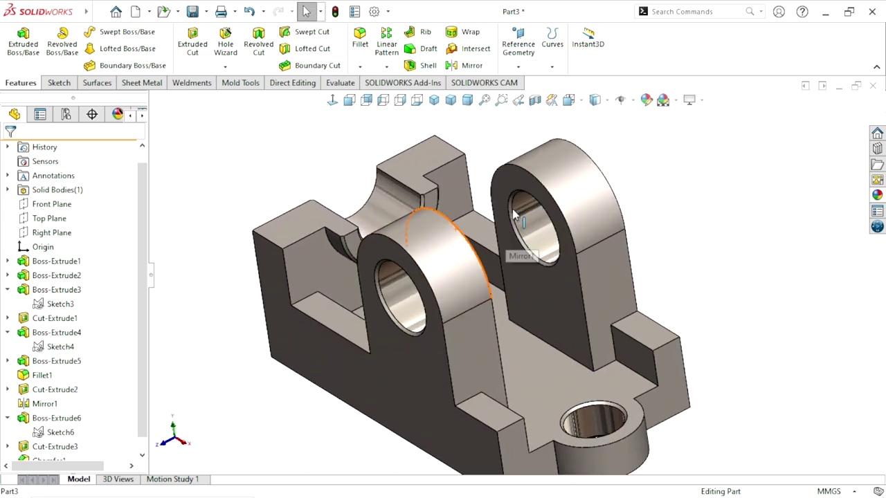
{"action": "left_click", "coordinate": [646, 100]}
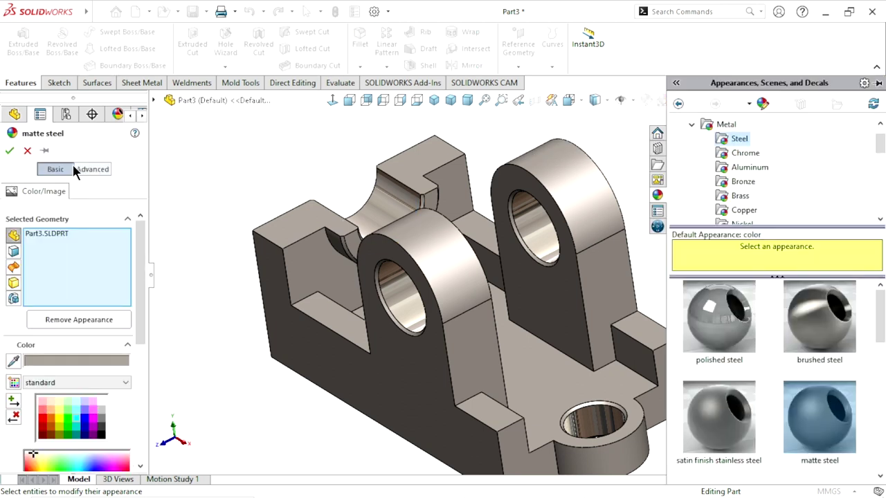
{"action": "left_click_drag", "start_coordinate": [138, 240], "coordinate": [126, 281]}
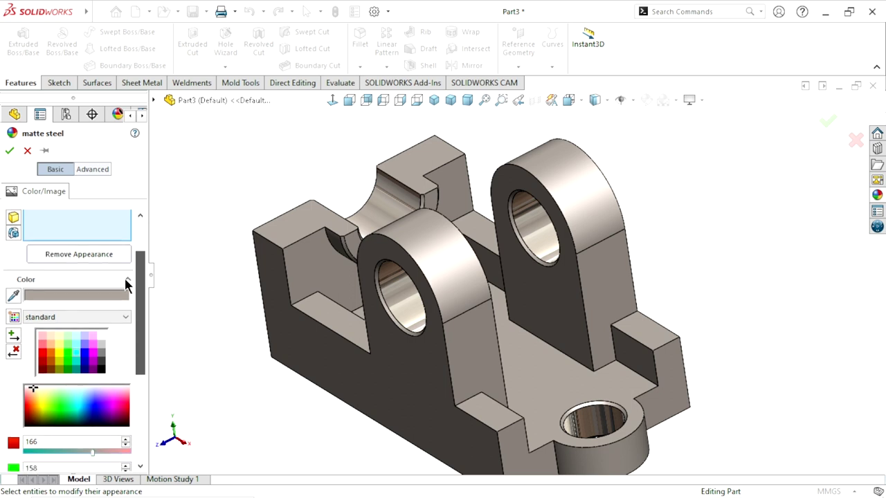
{"action": "left_click", "coordinate": [78, 359]}
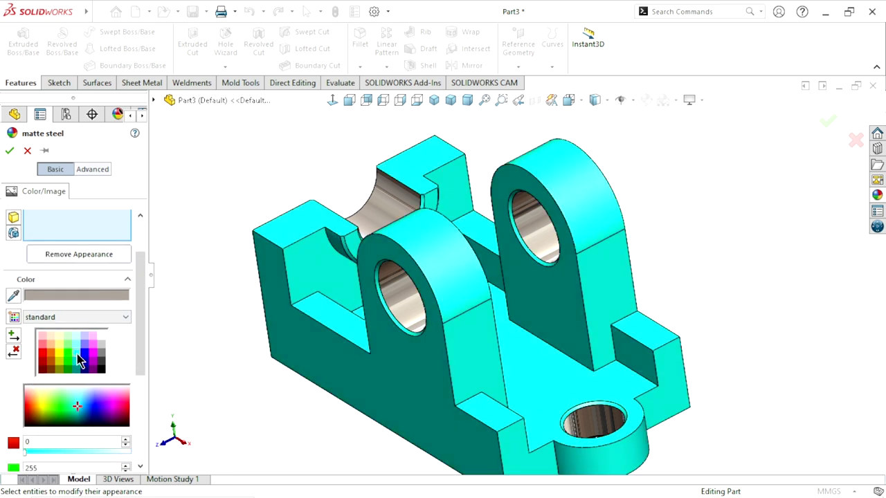
{"action": "left_click", "coordinate": [9, 151]}
{"action": "scroll", "coordinate": [475, 388], "scroll_direction": "up", "scroll_amount": 3}
{"action": "scroll", "coordinate": [543, 291], "scroll_direction": "down", "scroll_amount": 2}
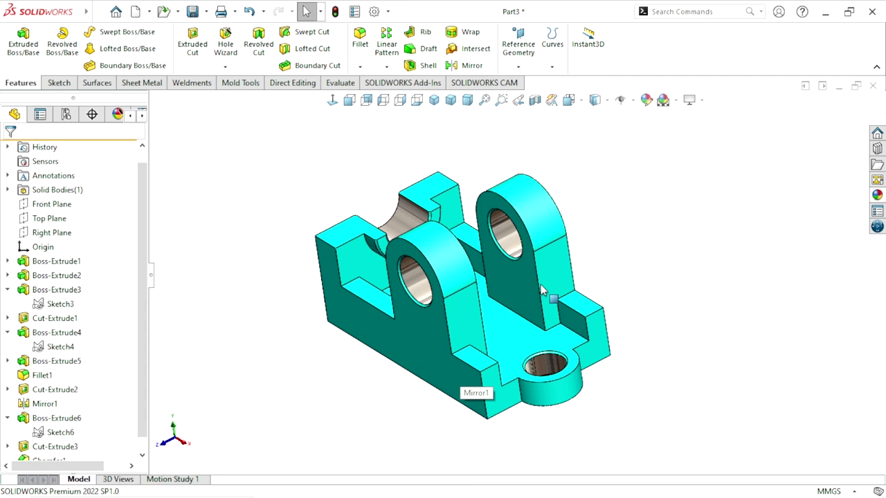
Step: Snap the finished cyan bracket to the isometric view and zoom slightly
{"action": "middle_click_drag", "start_coordinate": [593, 293], "coordinate": [550, 290]}
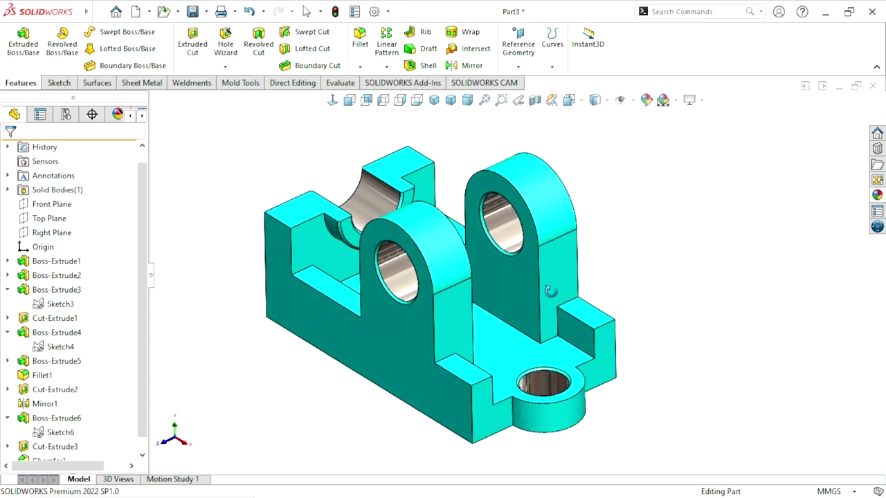
{"action": "left_click", "coordinate": [434, 99]}
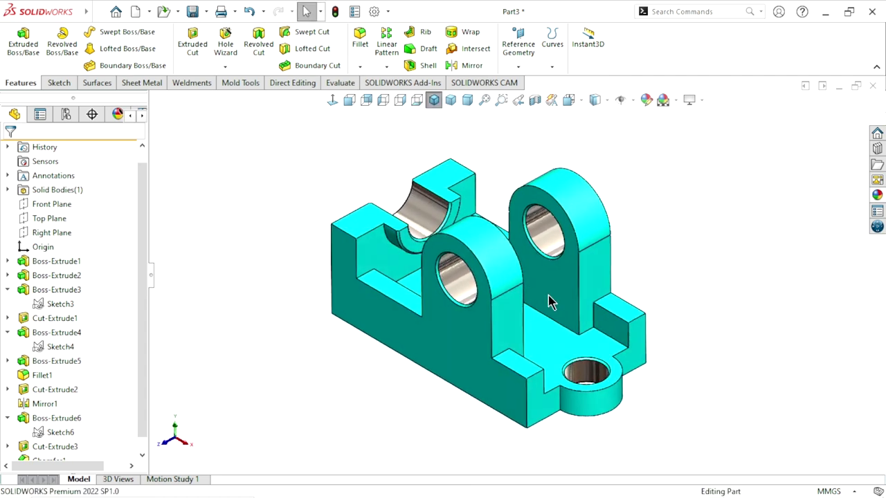
{"action": "scroll", "coordinate": [537, 273], "scroll_direction": "down", "scroll_amount": 1}
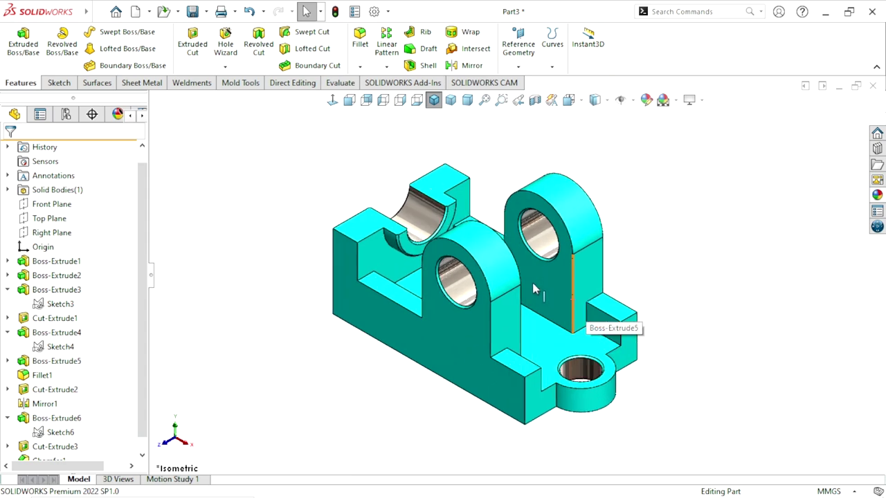
{"action": "scroll", "coordinate": [539, 305], "scroll_direction": "down", "scroll_amount": 1}
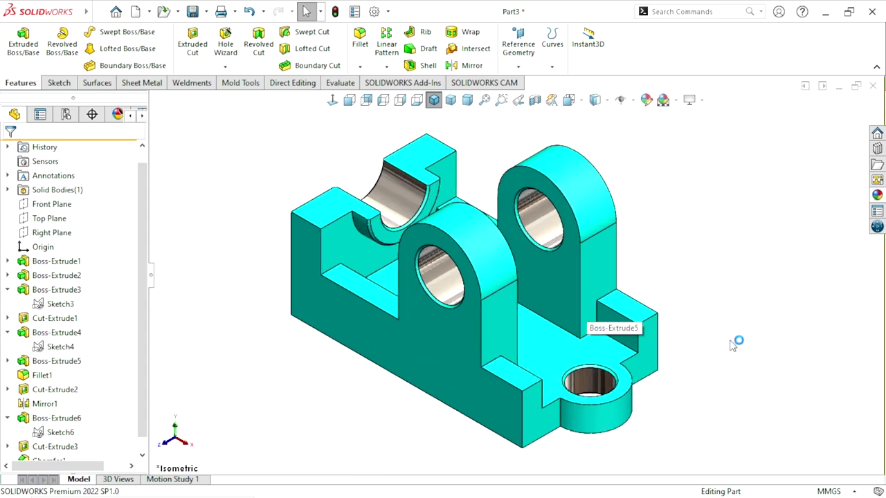
{"action": "scroll", "coordinate": [609, 364], "scroll_direction": "down", "scroll_amount": 1}
{"action": "scroll", "coordinate": [552, 296], "scroll_direction": "up", "scroll_amount": 1}
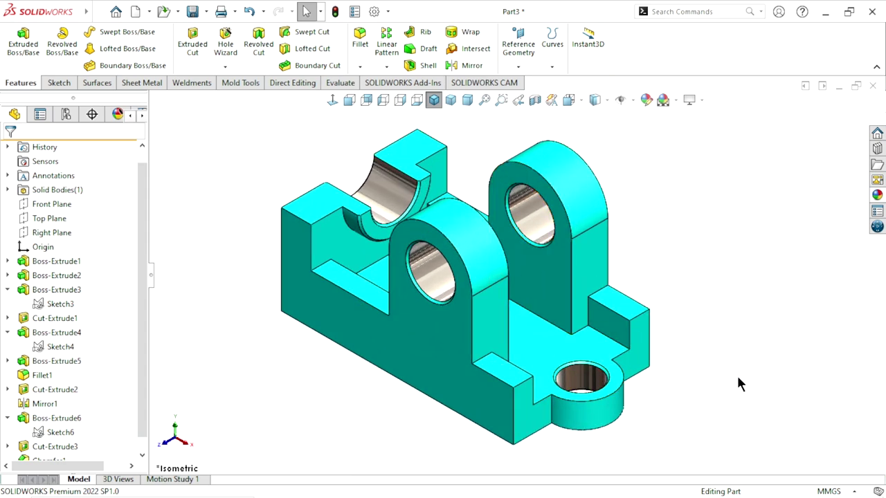